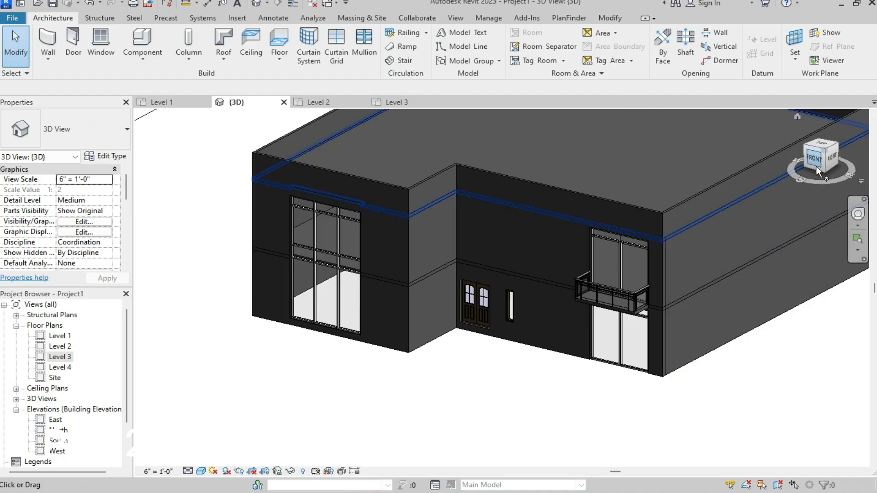
- Orient the 3D view to the front and create an in-place component in the Generic Models category named Generic Models 1
click(816, 165)
scroll(555, 300, up, 8)
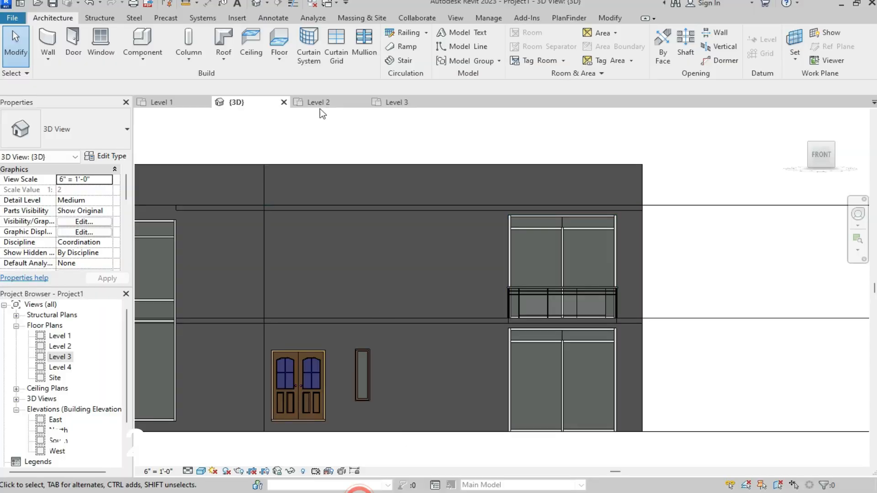
click(133, 58)
click(138, 104)
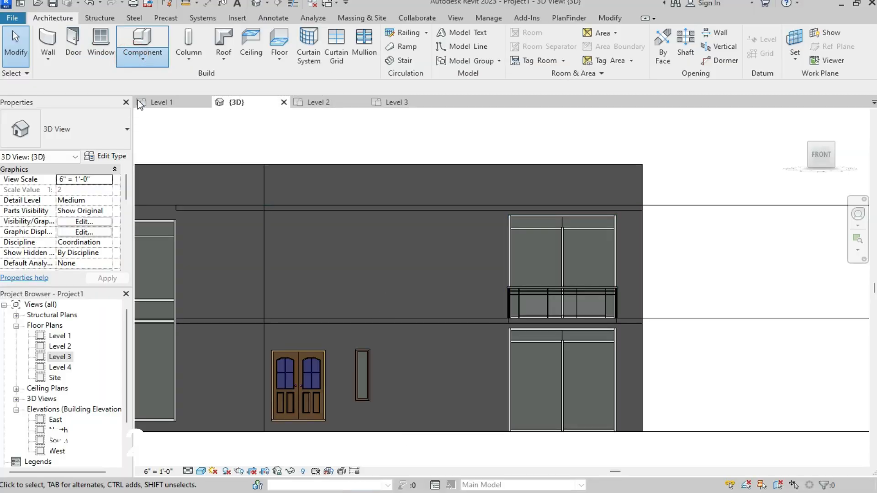
click(370, 214)
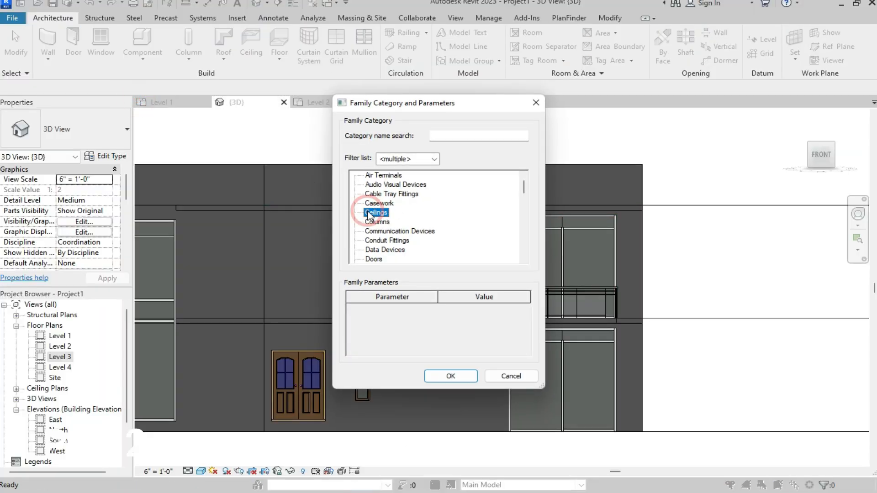
key(g)
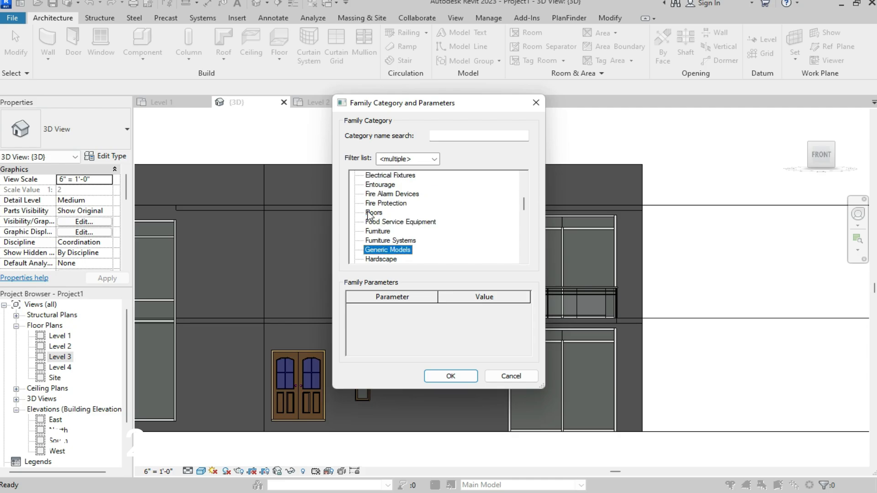
click(444, 377)
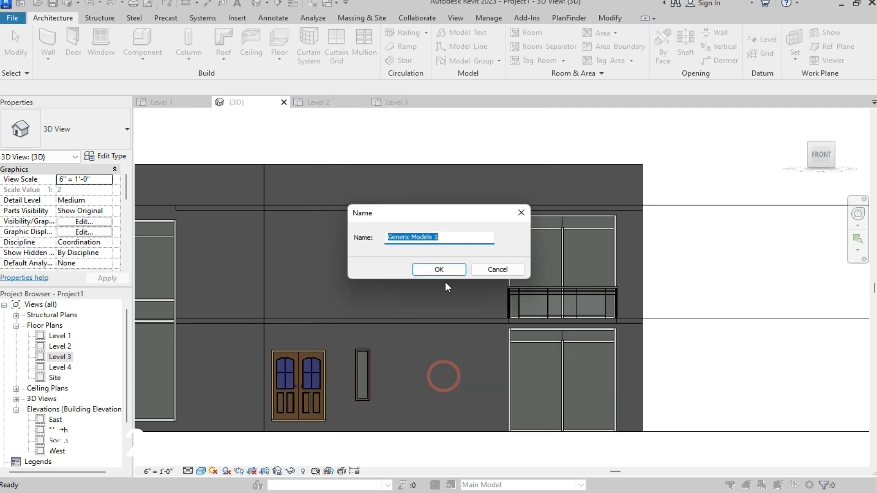
click(444, 272)
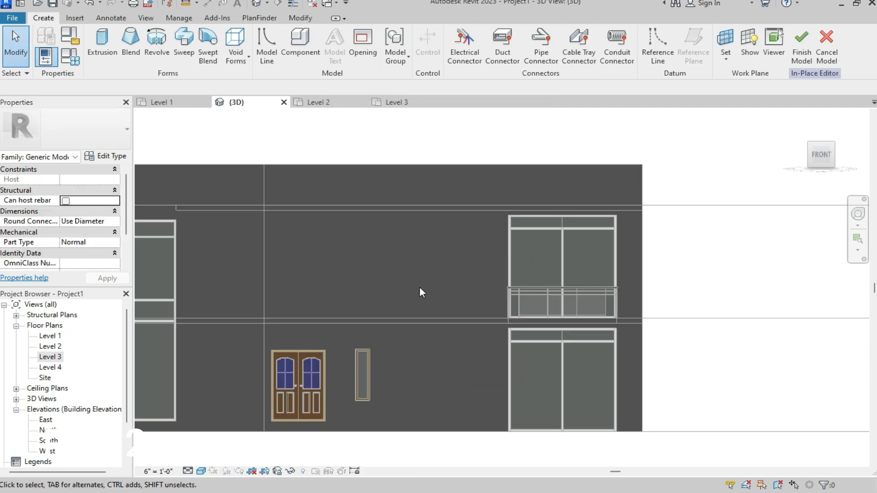
- Start an Extrusion and set its work plane by picking the recessed front wall's face
click(101, 48)
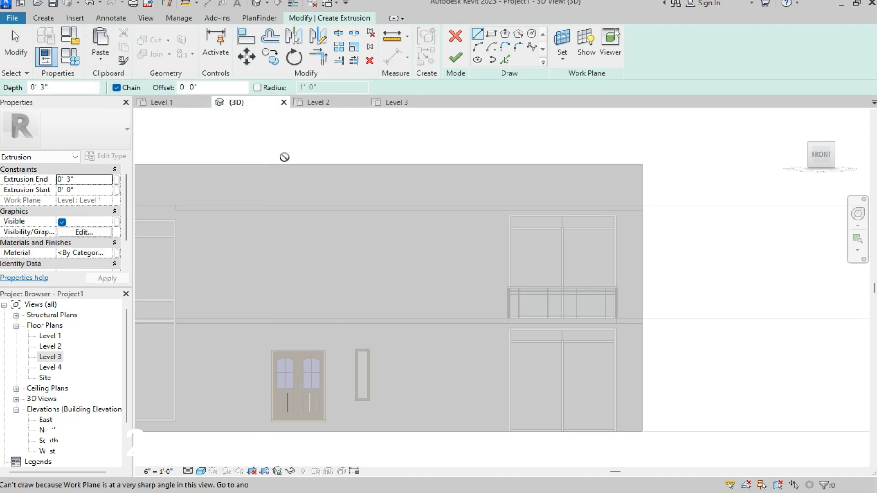
click(563, 40)
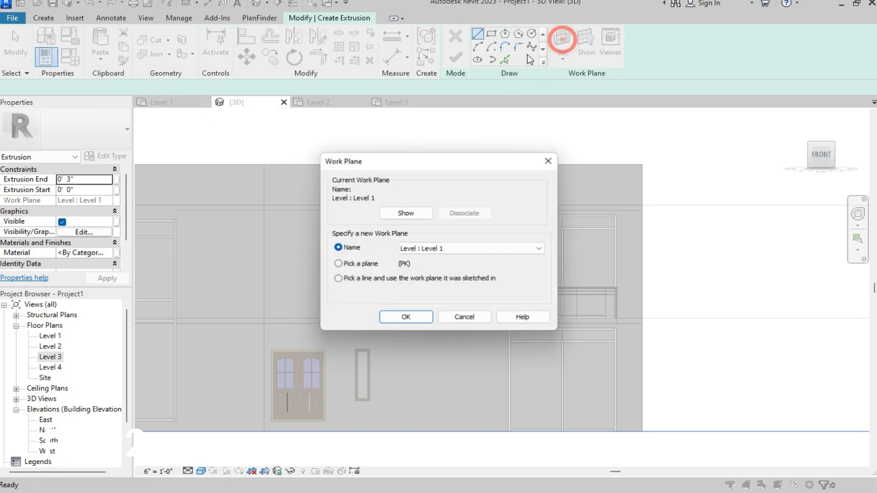
click(353, 266)
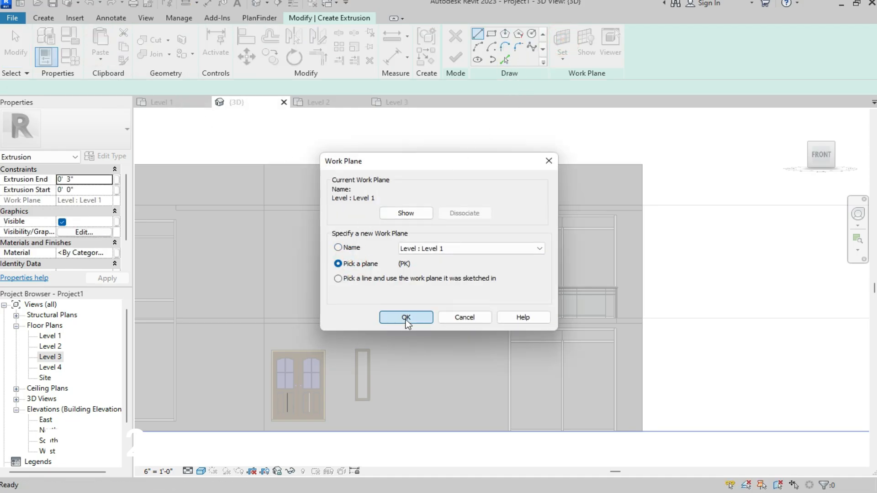
click(406, 319)
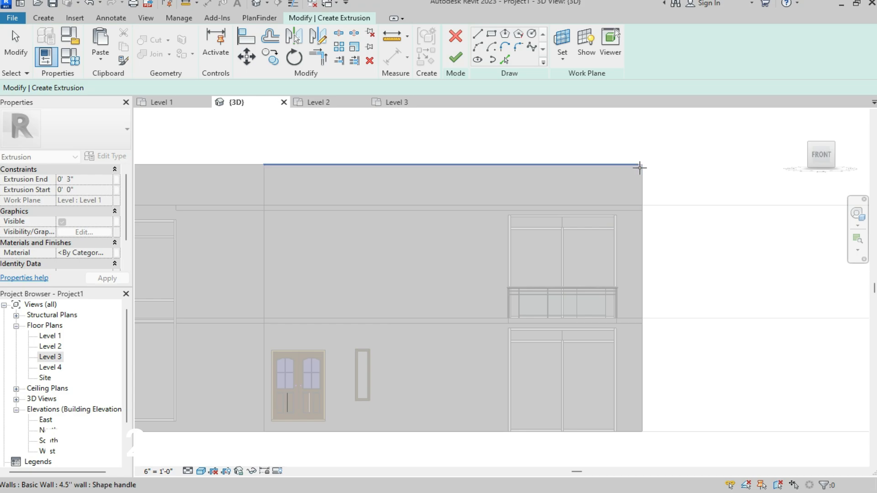
key(Tab)
click(635, 205)
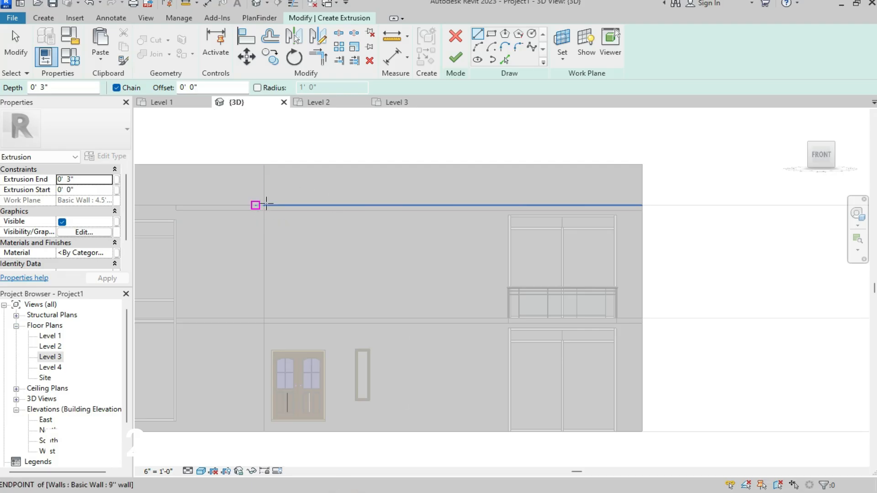
- Sketch the top, right and bottom edges around the recessed facade's upper storey, about 35' wide and 11'-6" high
click(262, 205)
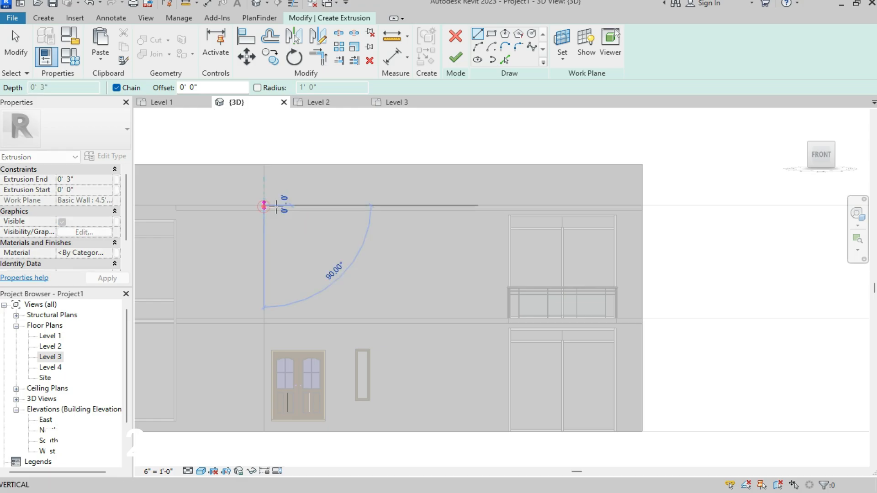
click(643, 205)
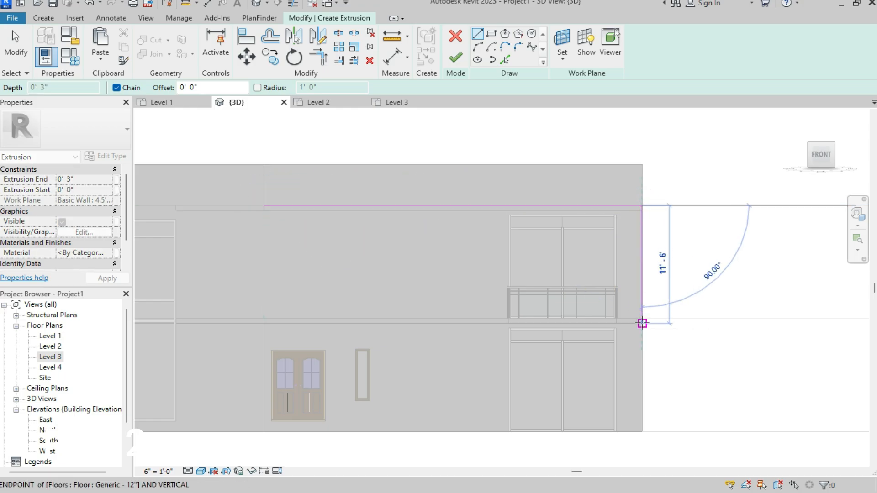
click(642, 320)
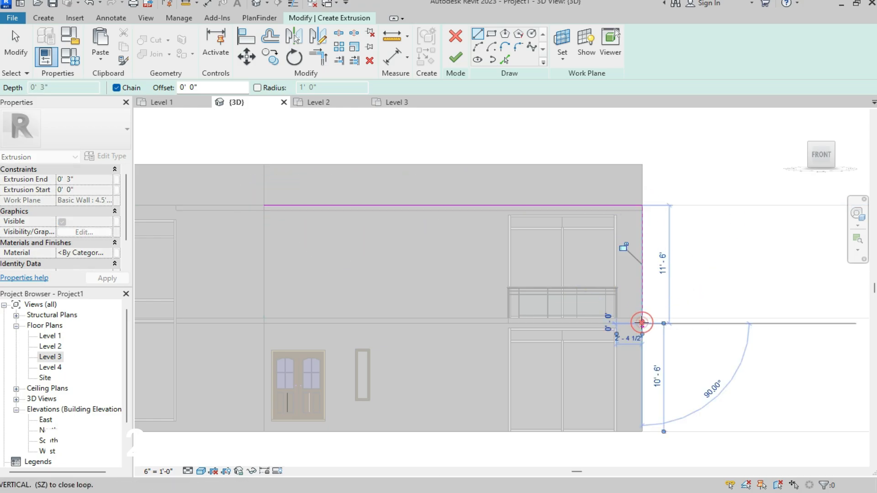
click(264, 319)
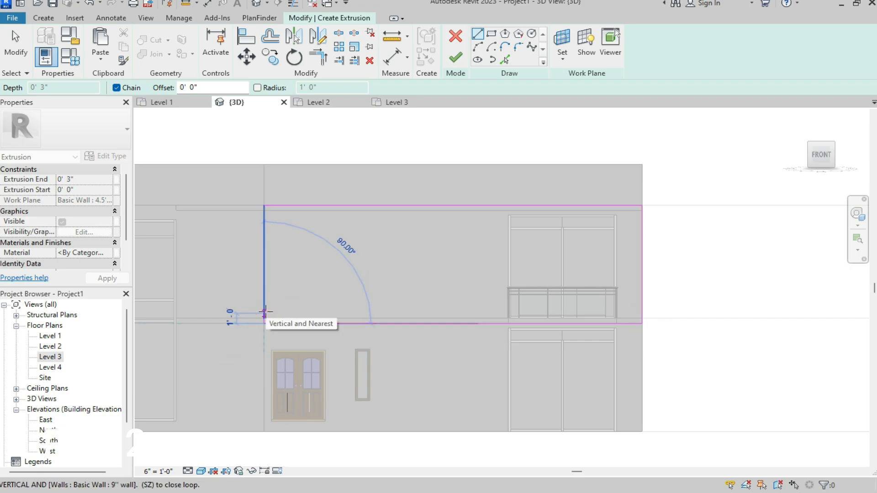
click(265, 315)
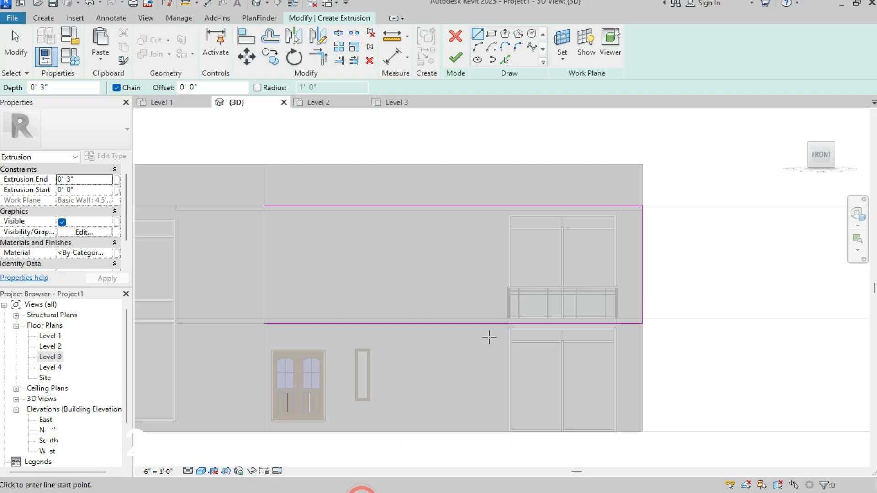
- Nudge the sketch's bottom horizontal line slightly downward
scroll(489, 337, up, 3)
click(505, 317)
key(Down)
key(Down)
key(Down)
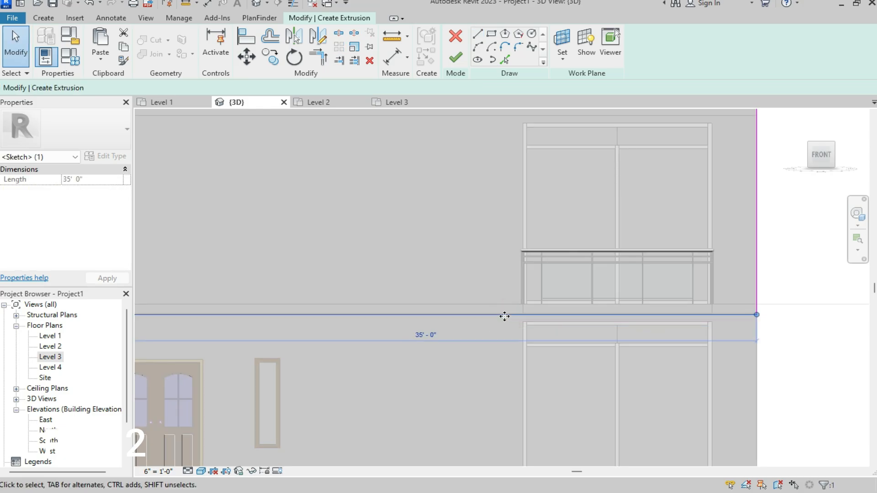
scroll(719, 333, down, 4)
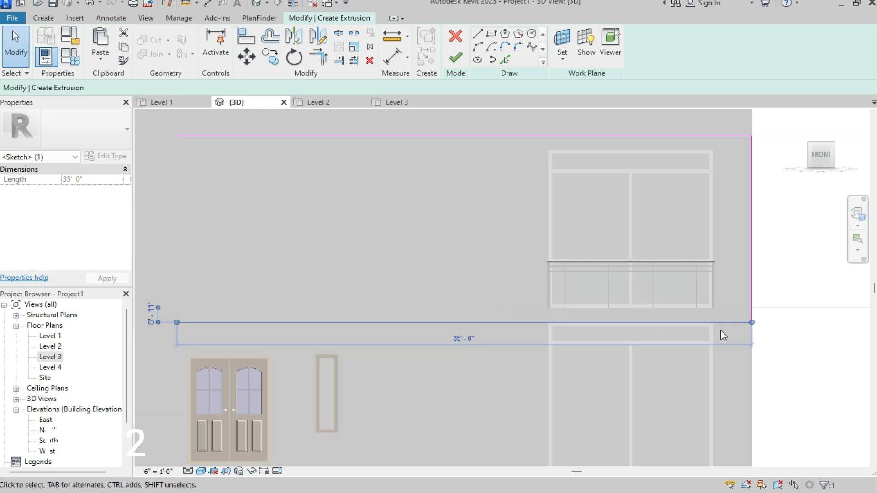
- Draw a 2' vertical line upward from the left end of the sketch's bottom line
scroll(342, 313, up, 3)
click(477, 33)
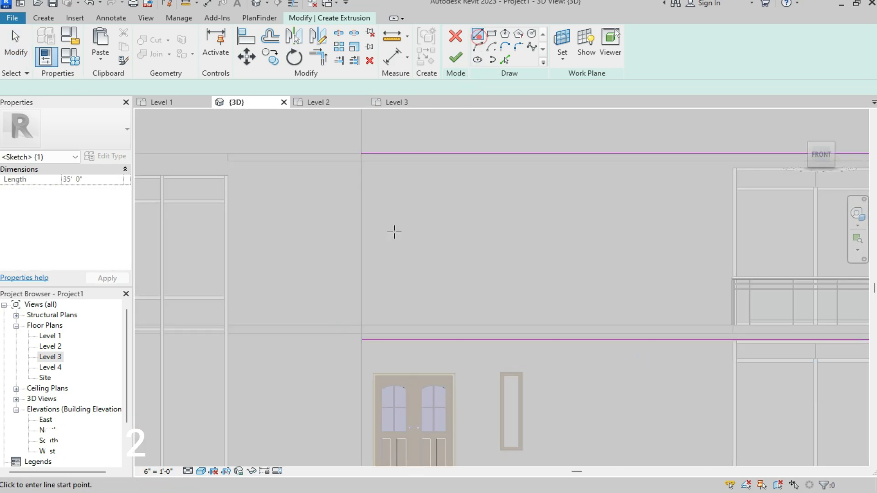
click(362, 341)
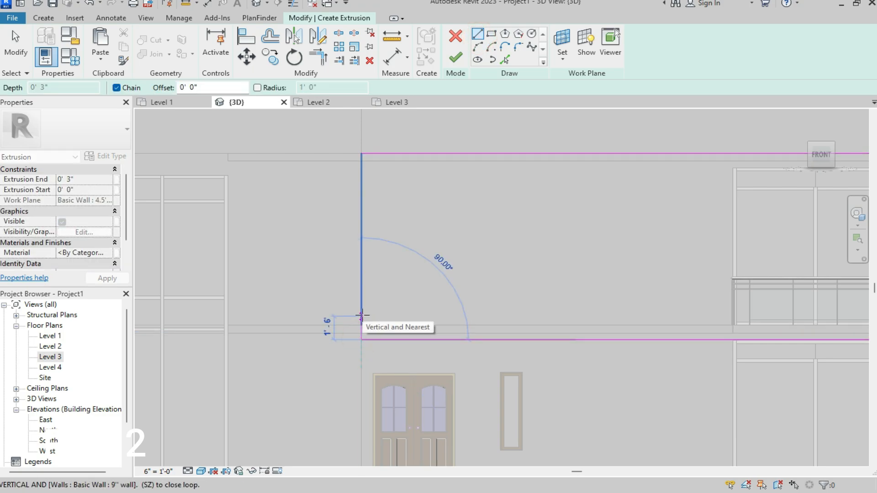
text(2')
key(Return)
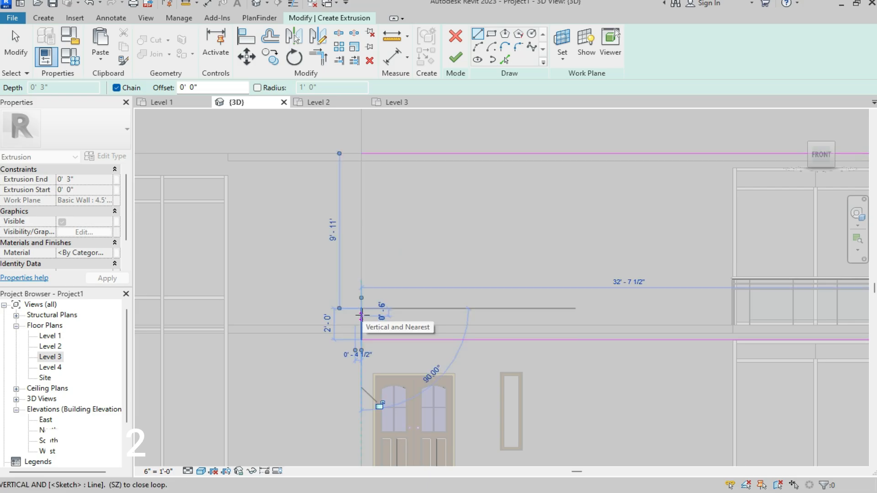
scroll(361, 316, down, 2)
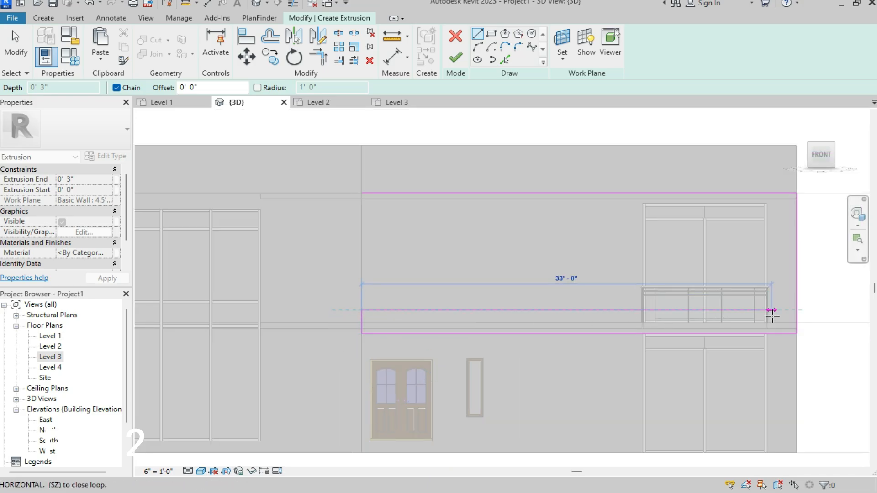
key(Escape)
- Offset copies of the sketch's top line and right line inward by 2'
scroll(832, 256, up, 2)
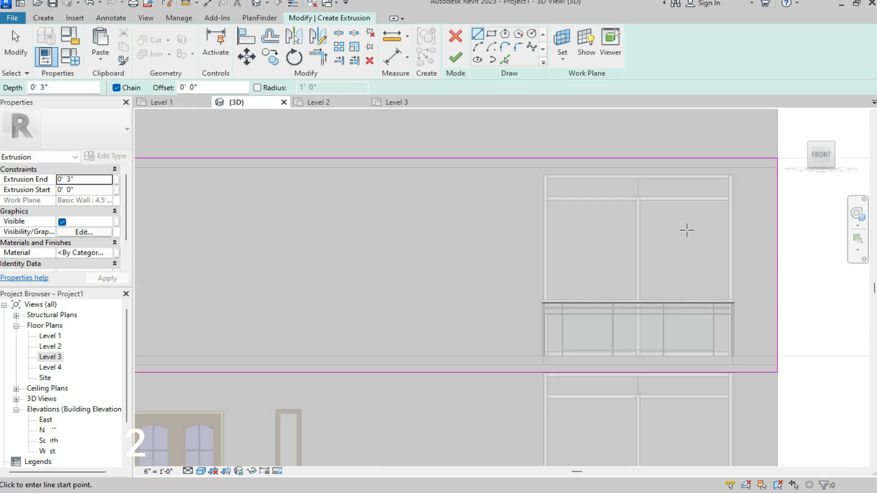
key(o)
key(f)
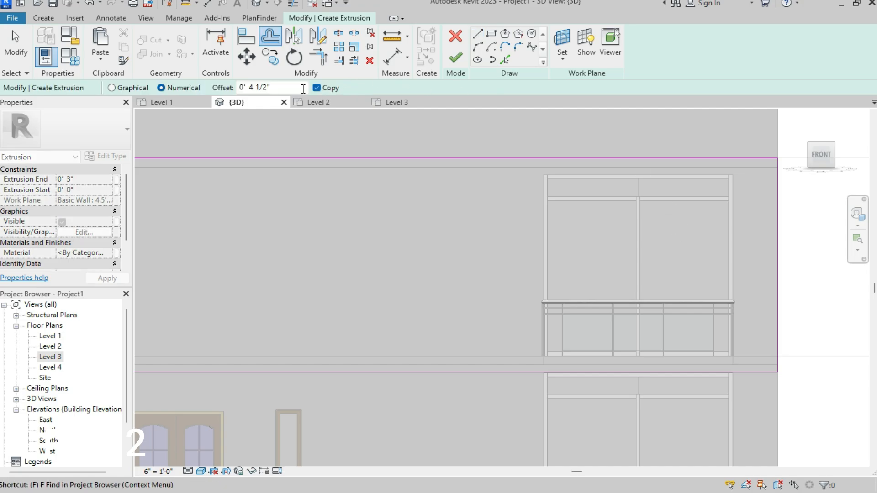
double_click(287, 90)
text(2')
key(Return)
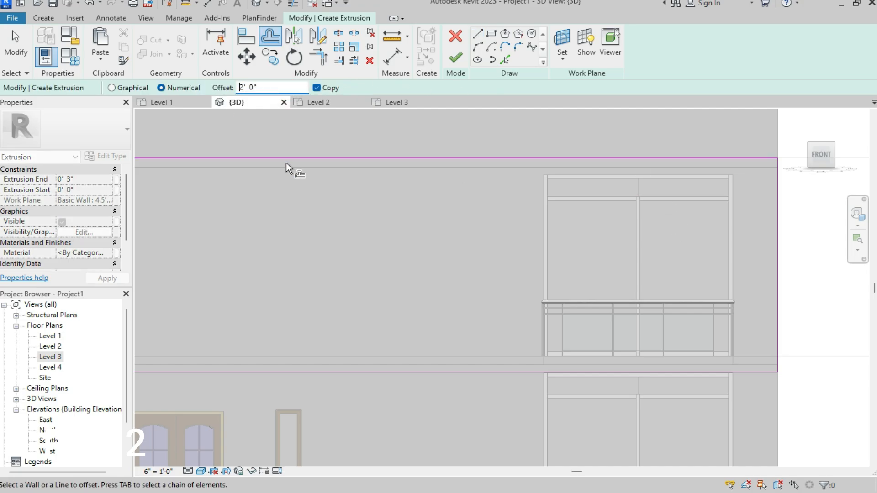
click(287, 161)
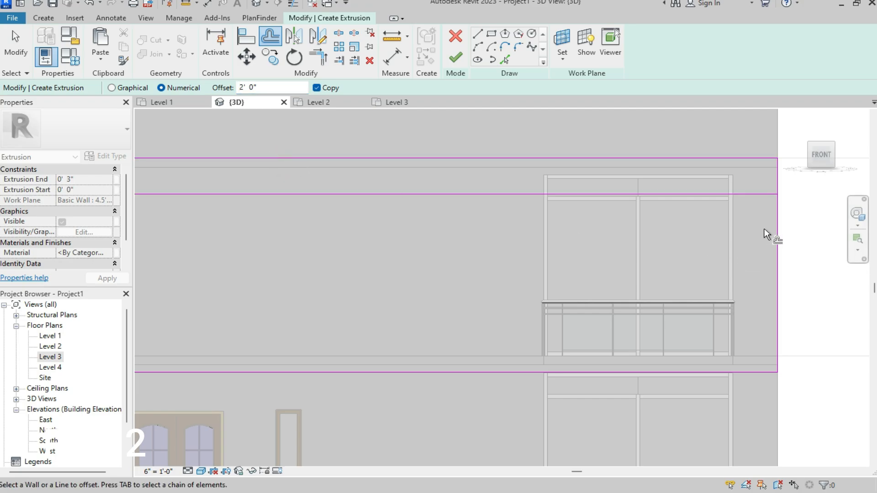
click(777, 226)
scroll(752, 256, down, 3)
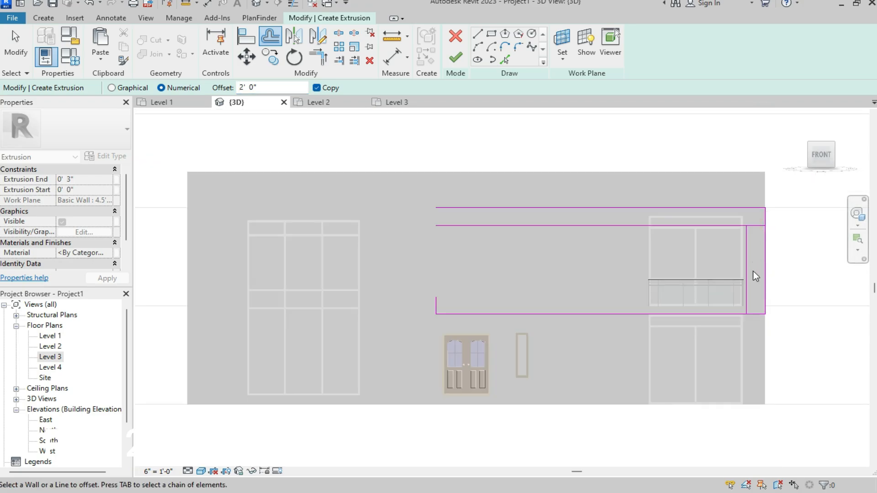
key(Escape)
scroll(741, 277, up, 3)
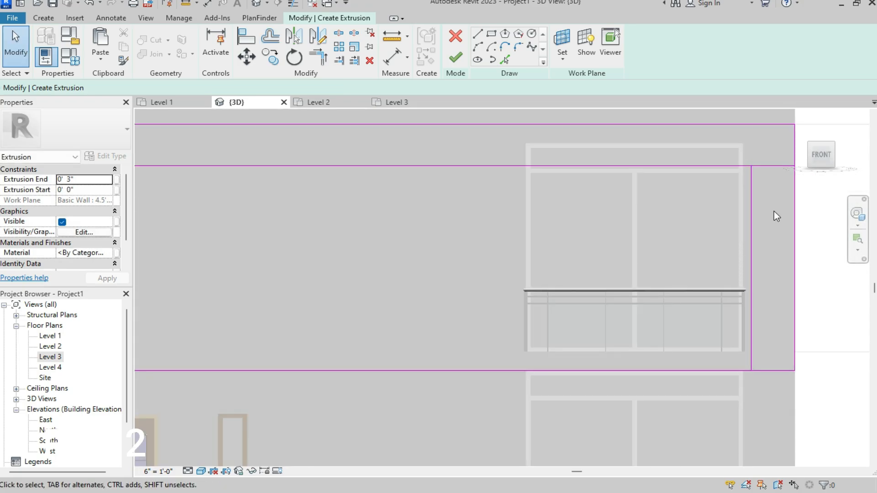
click(735, 165)
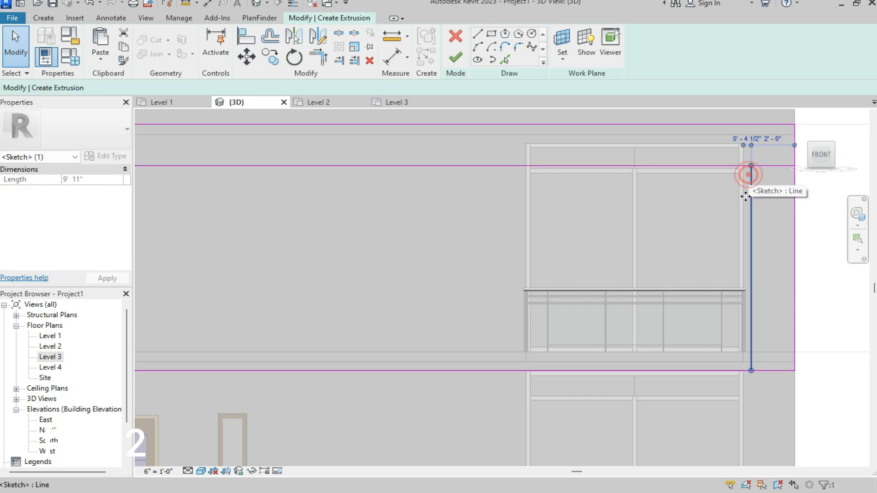
click(748, 183)
scroll(696, 257, down, 1)
scroll(740, 239, down, 2)
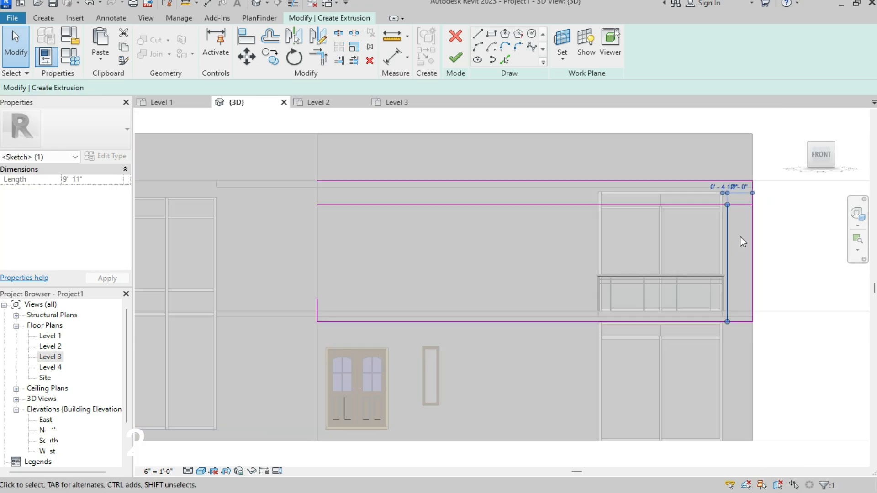
scroll(740, 237, up, 1)
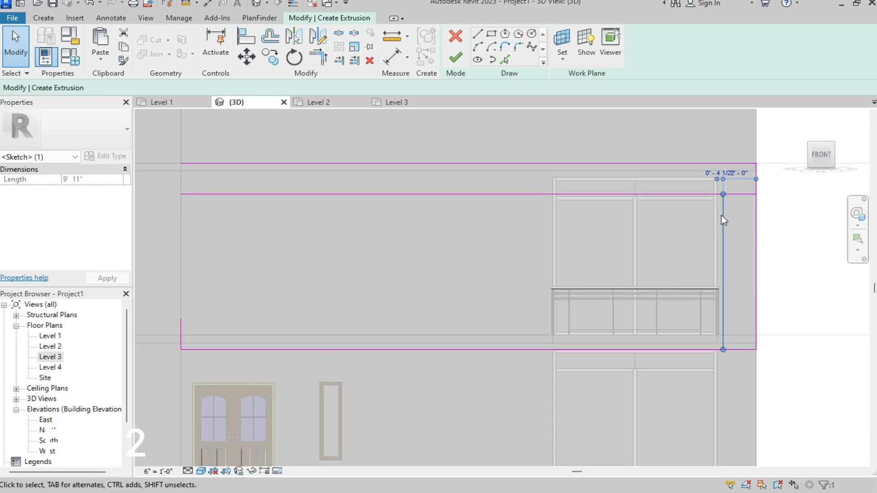
key(Escape)
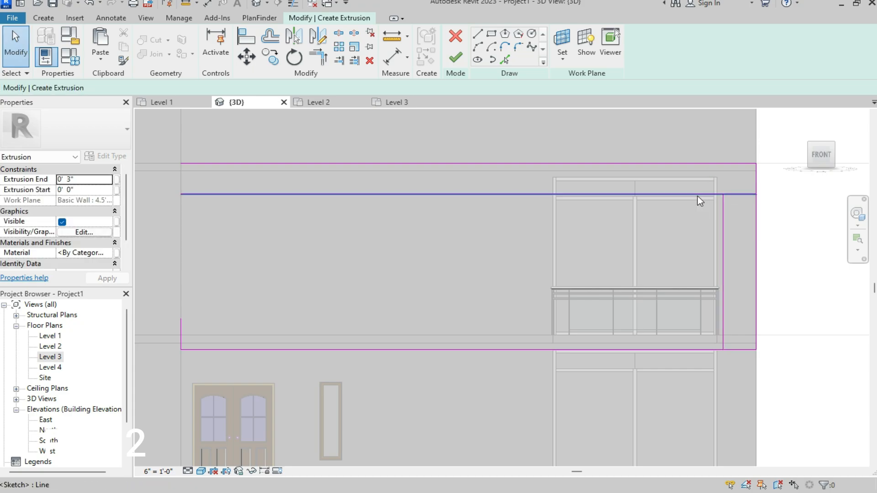
- Trim the inner horizontal and vertical offset lines to a corner at the upper right of the sketch
key(t)
key(r)
scroll(706, 199, up, 3)
click(741, 208)
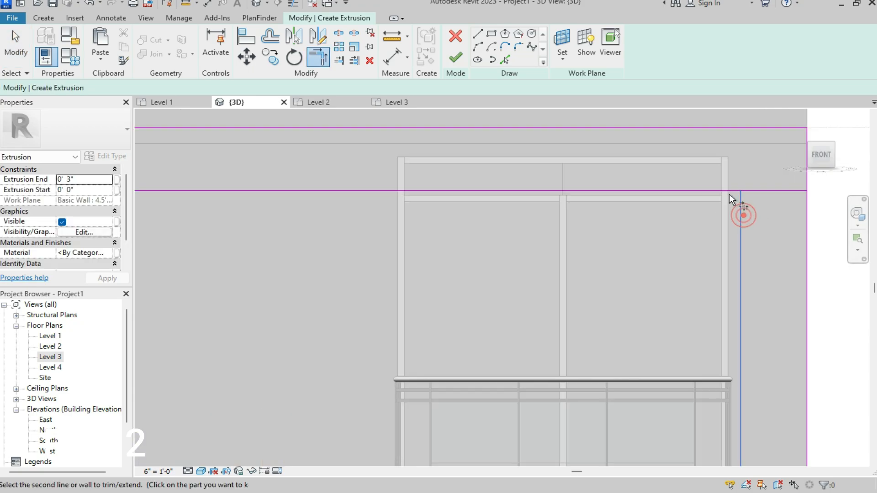
click(728, 191)
scroll(685, 191, down, 1)
scroll(685, 275, down, 3)
scroll(568, 348, up, 3)
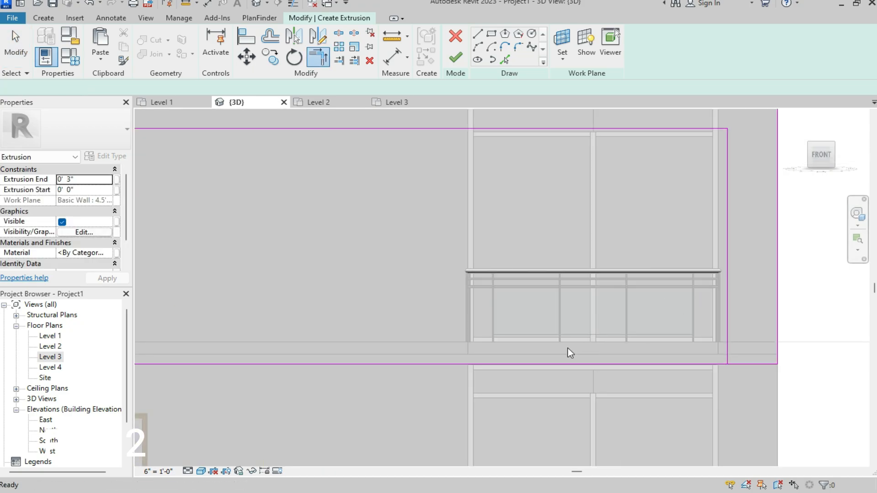
key(Escape)
- Offset a copy of the sketch's bottom line upward by 2'
key(o)
key(f)
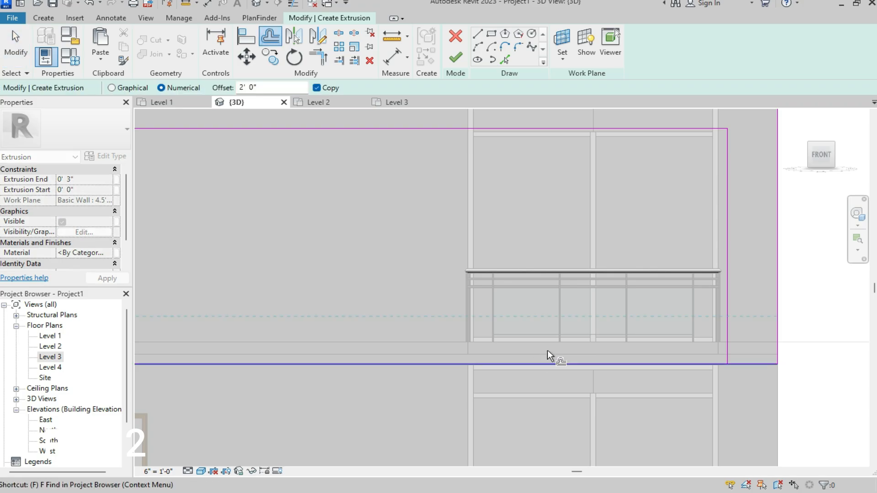
click(448, 361)
key(Escape)
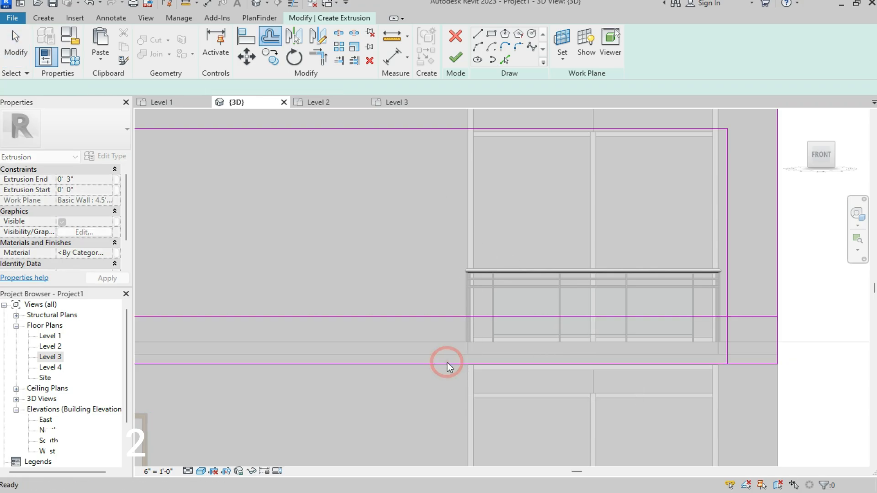
- Trim the inner vertical line and the inner bottom offset line to a corner at the lower right of the sketch
key(t)
key(r)
scroll(691, 298, up, 2)
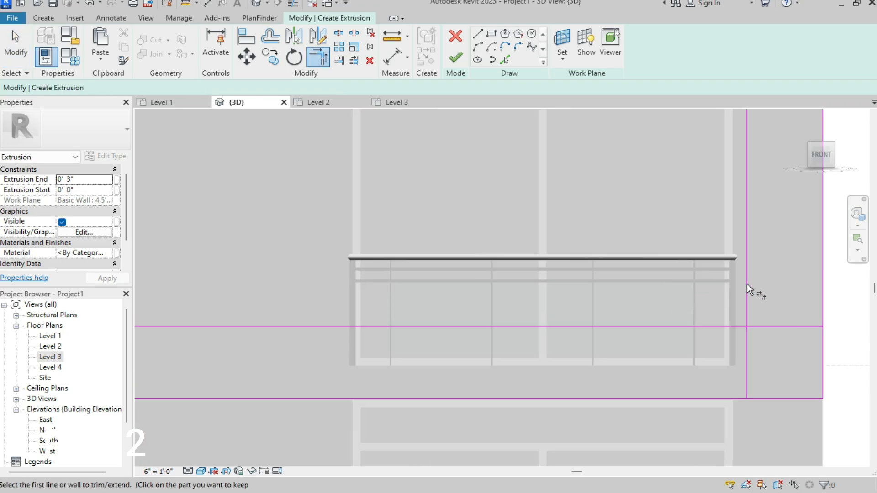
click(751, 282)
click(723, 327)
scroll(725, 336, down, 4)
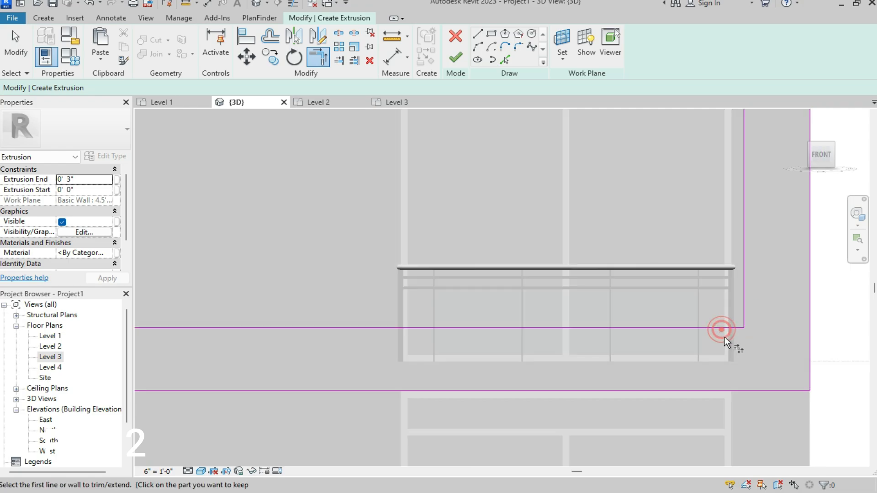
scroll(184, 192, up, 2)
key(Escape)
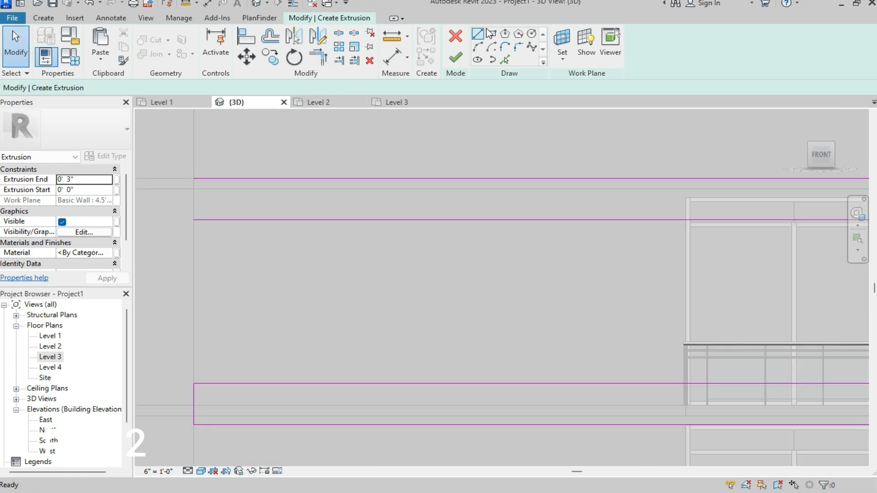
- Close the upper band's left end with a vertical line between the outer and inner top lines
click(483, 34)
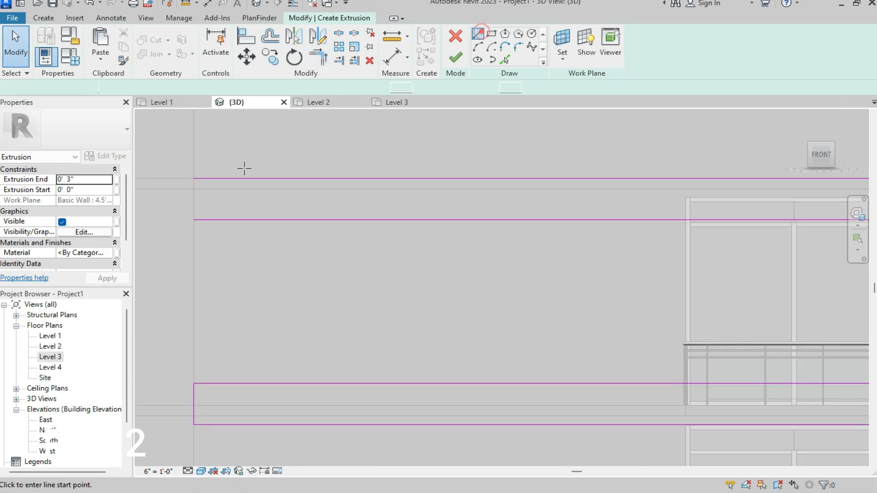
click(192, 178)
click(194, 221)
scroll(193, 221, down, 3)
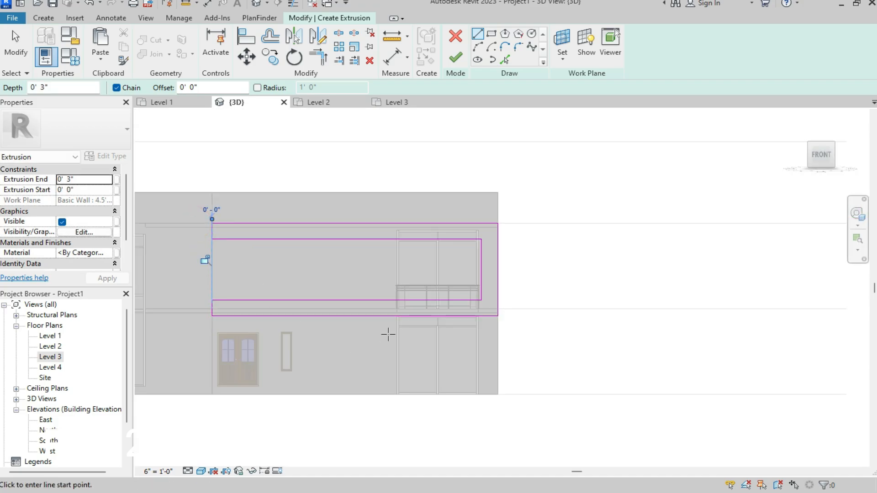
- Set the extrusion depth to 1.5' and finish the frame sketch
scroll(137, 292, up, 2)
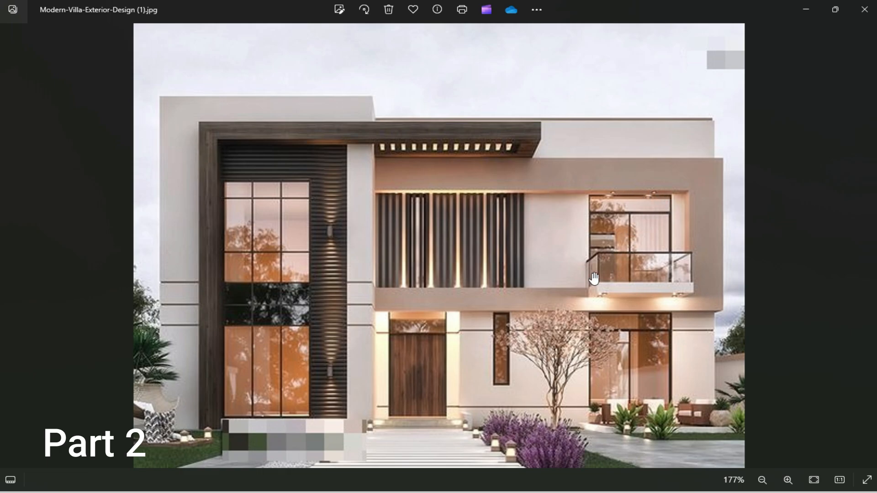
scroll(626, 292, up, 1)
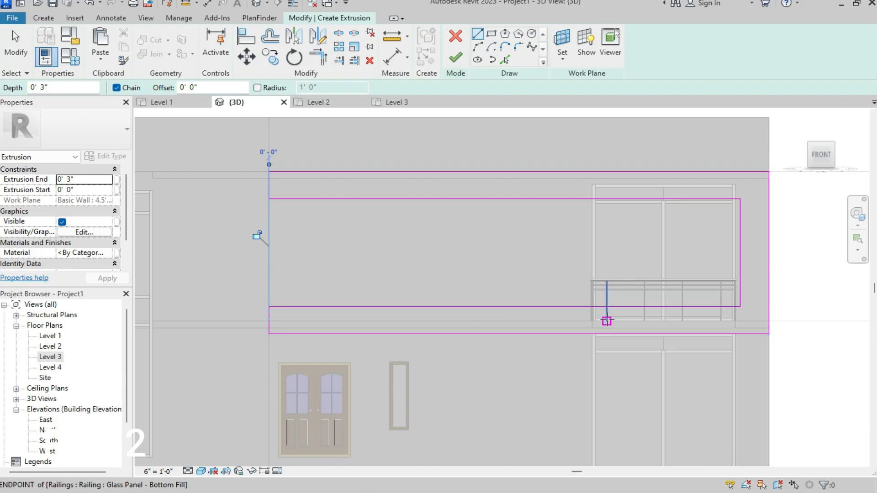
scroll(665, 297, up, 3)
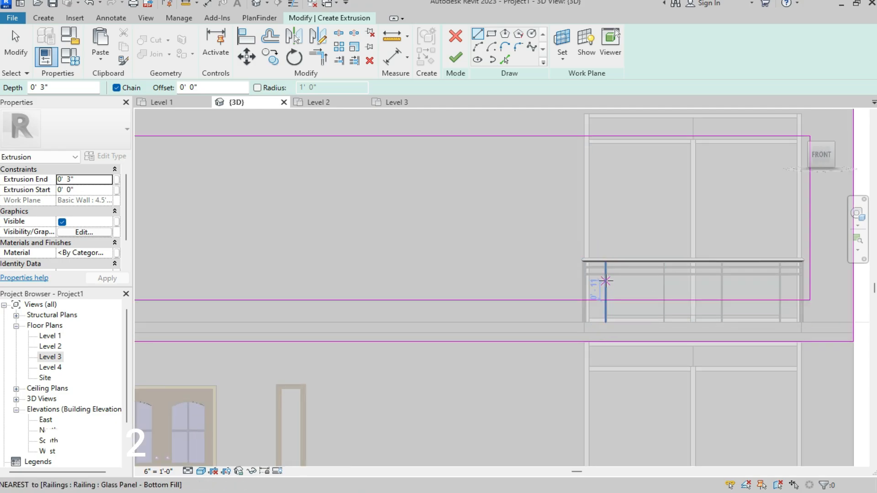
scroll(599, 299, down, 2)
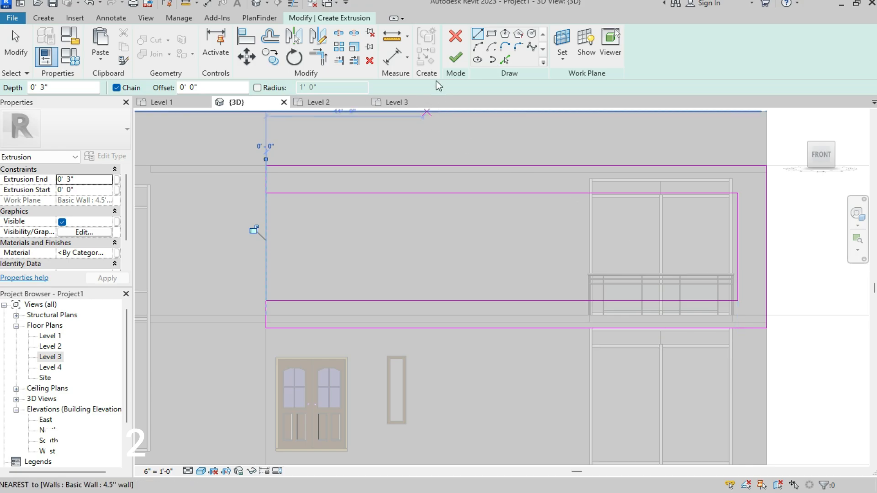
click(81, 88)
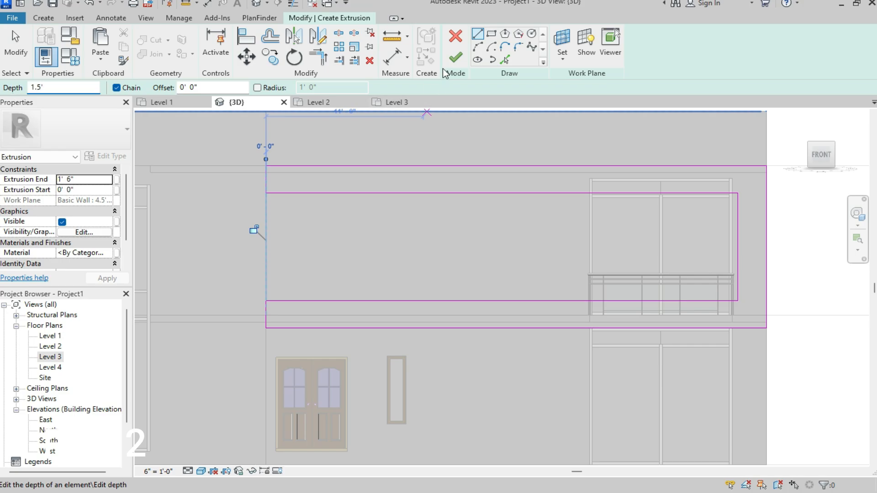
click(455, 57)
scroll(478, 315, down, 2)
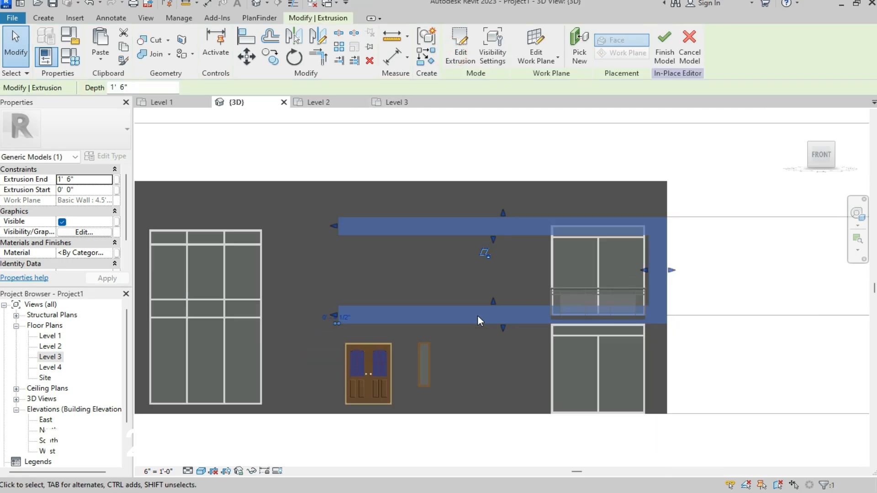
click(778, 180)
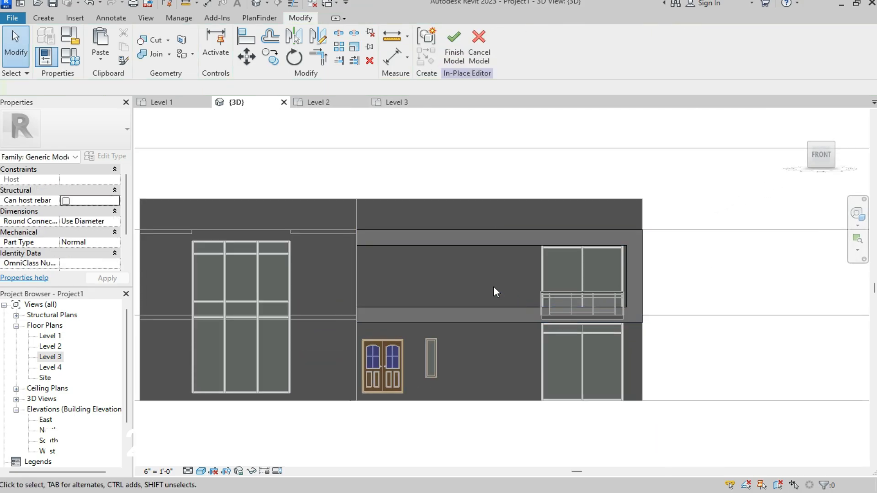
- Examine the extruded frame in 3D, checking how far it projects from the facade and meets the balcony
shift+middle_drag(519, 298, 477, 323)
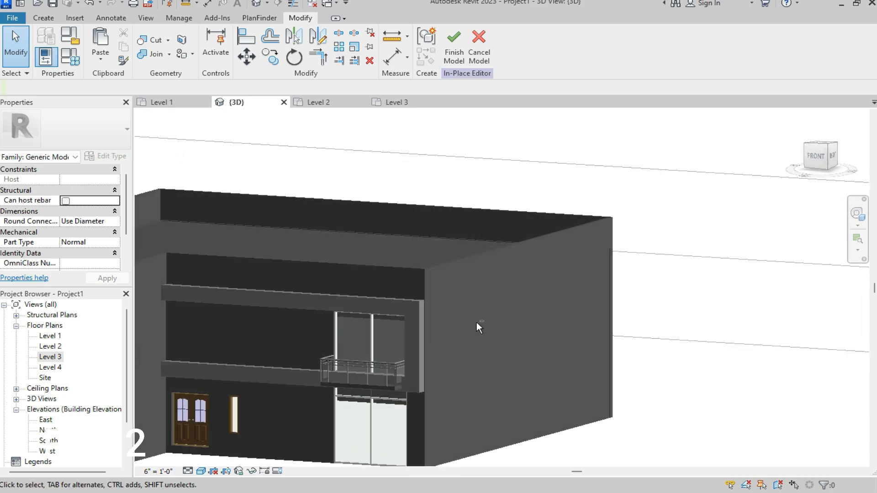
scroll(736, 344, down, 2)
scroll(396, 347, up, 3)
shift+middle_drag(649, 345, 614, 348)
scroll(615, 337, down, 2)
scroll(436, 375, up, 4)
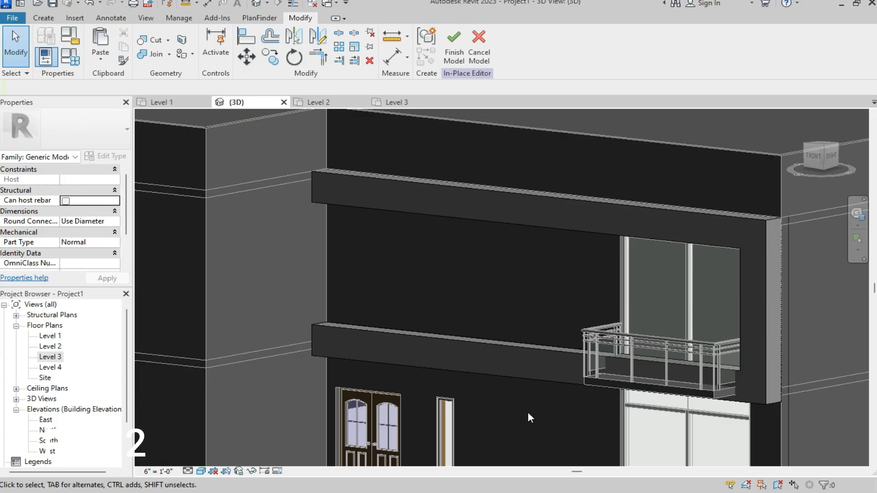
scroll(712, 400, up, 5)
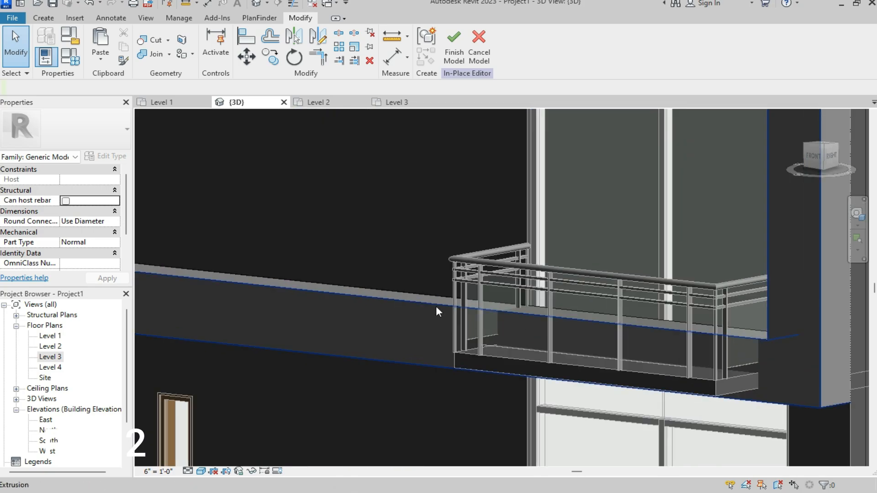
click(436, 306)
scroll(638, 371, down, 3)
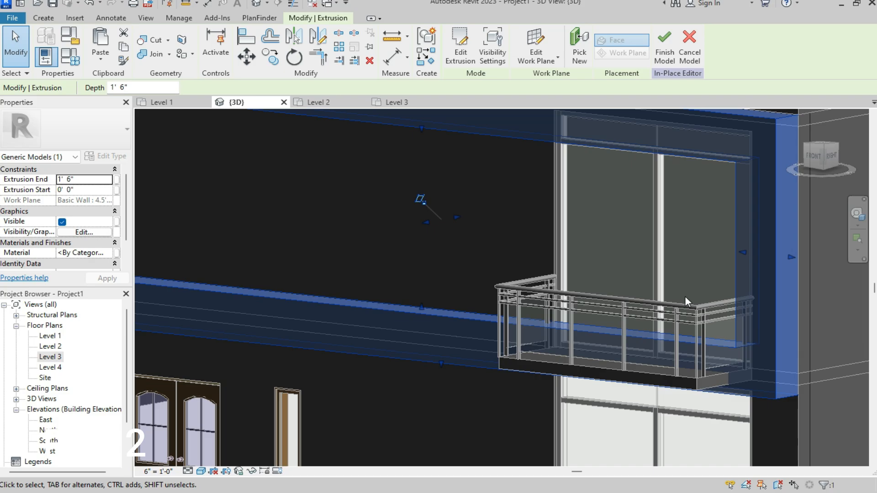
scroll(722, 324, down, 3)
scroll(693, 414, up, 2)
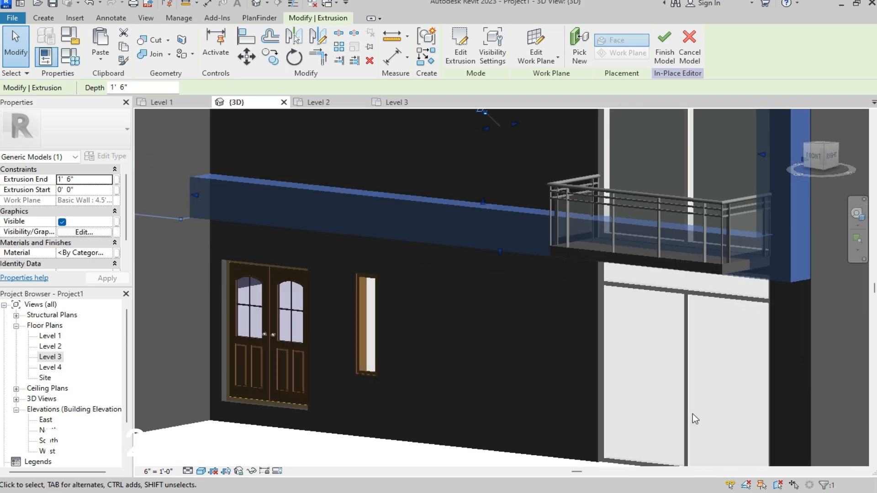
scroll(696, 333, down, 3)
scroll(660, 406, up, 2)
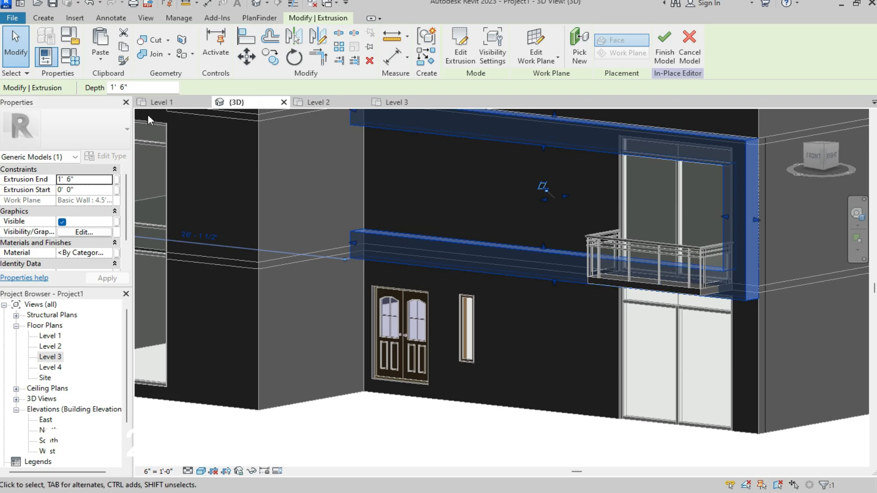
- Return to the front view and finish the in-place frame model
click(810, 156)
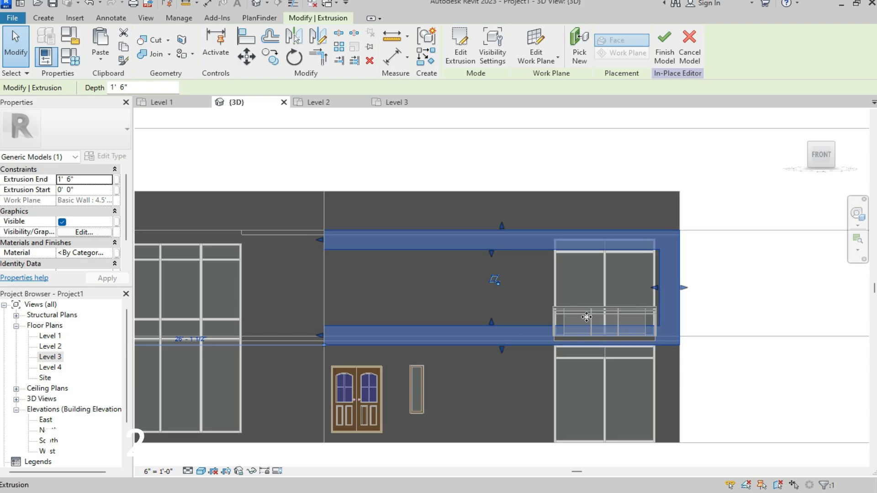
scroll(681, 375, up, 3)
click(665, 46)
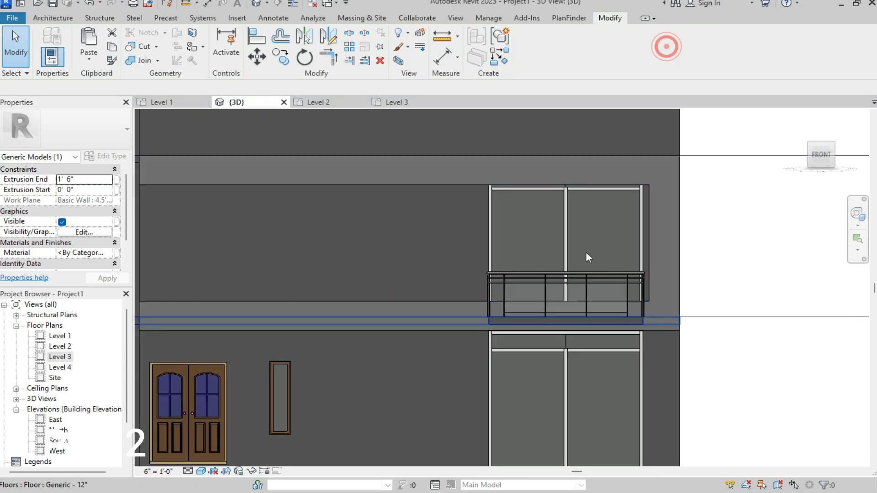
- Set the base offset of the ground-floor curtain wall below the balcony to 1'
scroll(485, 297, down, 2)
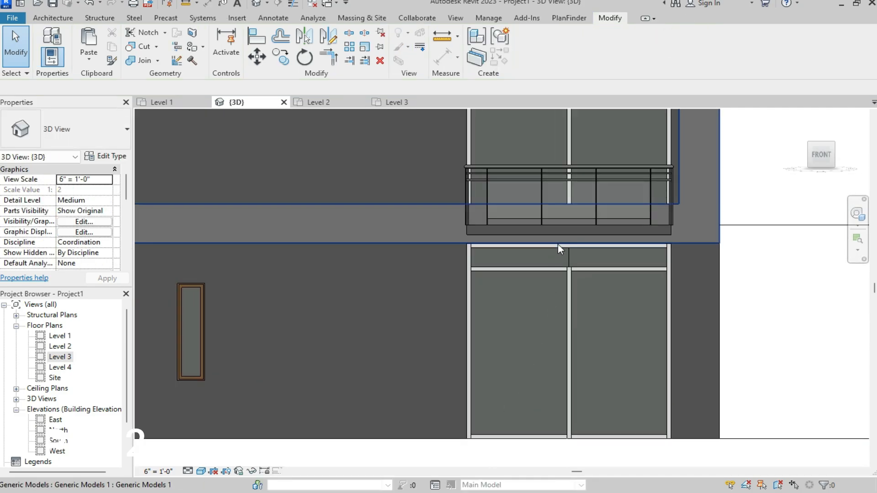
click(545, 437)
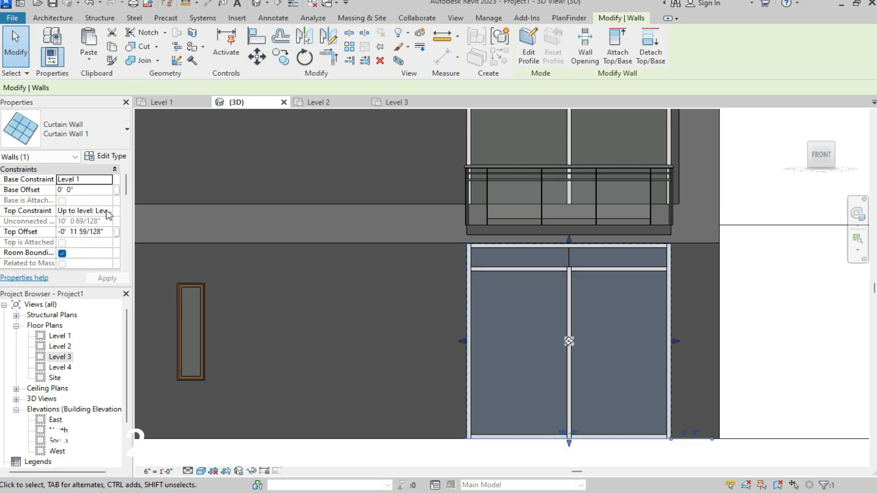
click(85, 190)
text(1')
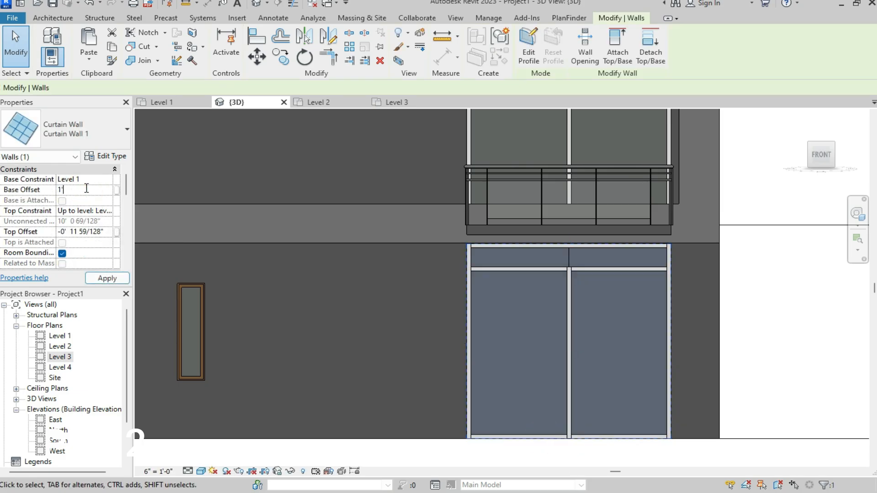
key(Return)
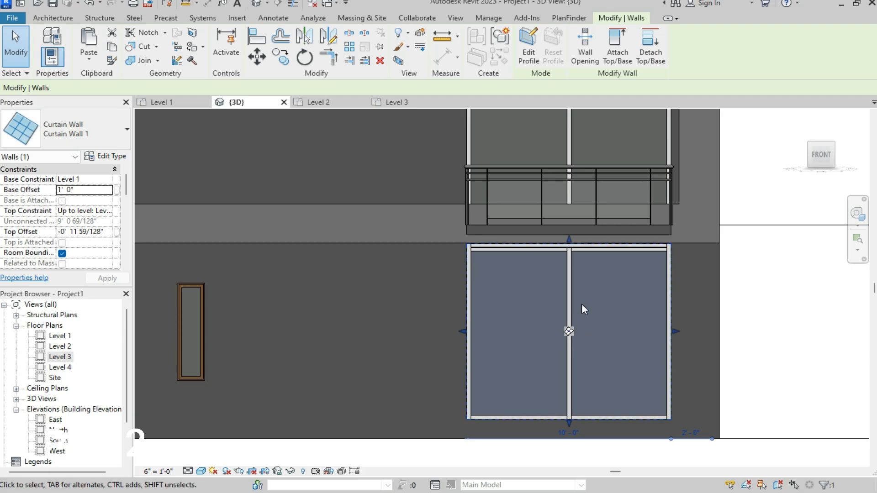
key(Escape)
- Delete both horizontal mullion segments on the grid line just below the top of the ground-floor curtain wall
click(587, 252)
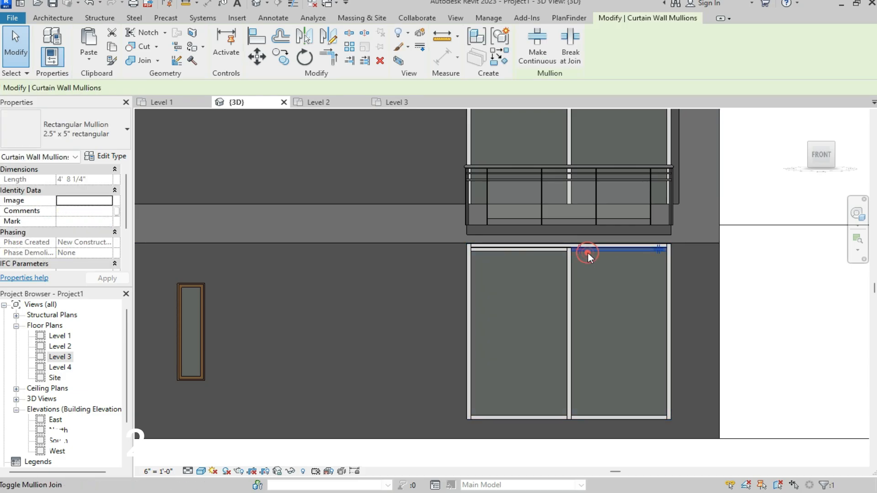
click(588, 253)
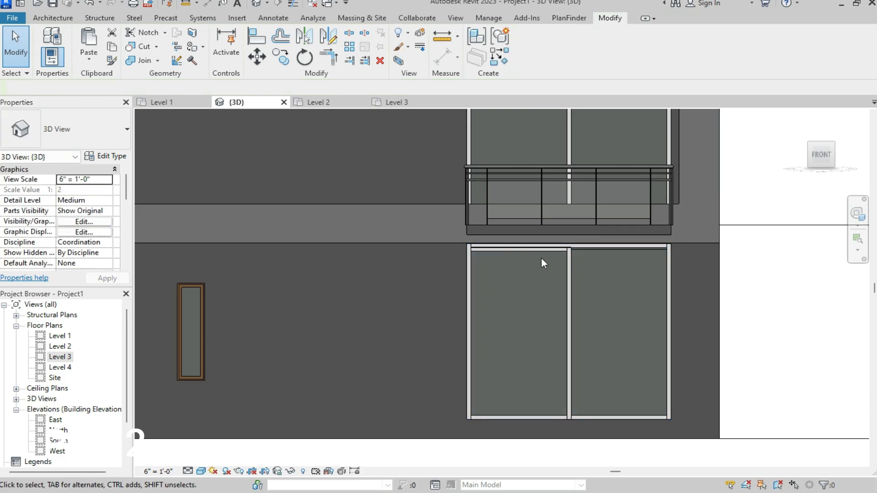
click(544, 251)
click(544, 251)
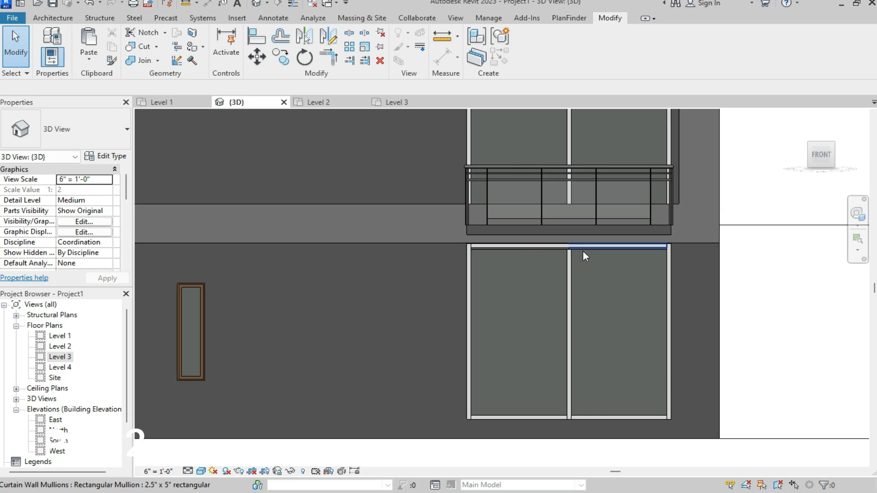
- Move the ground-floor curtain wall's horizontal grid line down to about 3' 3 1/2" below the wall's top edge
scroll(577, 251, up, 3)
click(577, 250)
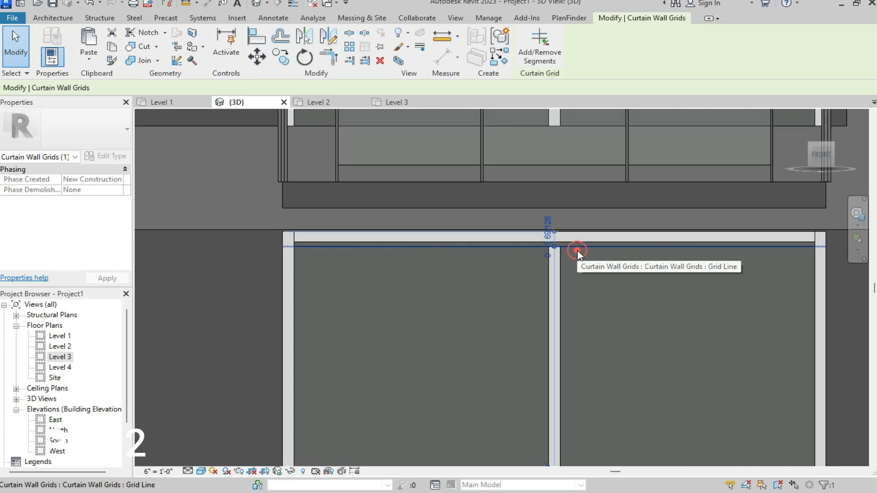
drag(578, 249, 581, 389)
scroll(580, 386, down, 2)
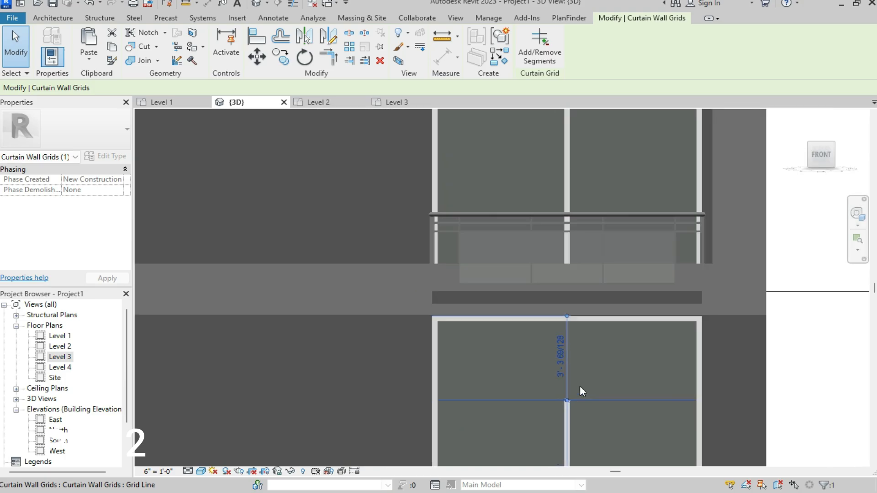
- Delete both mullion segments along the top edge of the ground-floor curtain wall
click(600, 320)
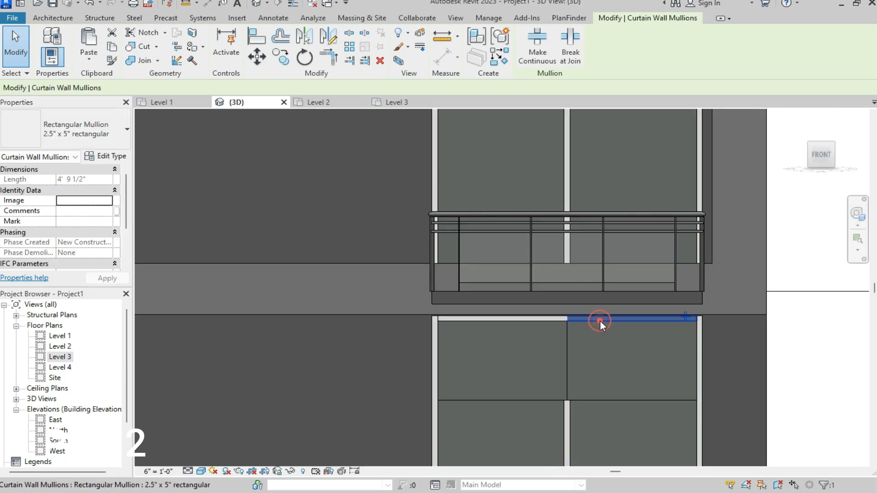
key(Escape)
click(548, 320)
click(596, 319)
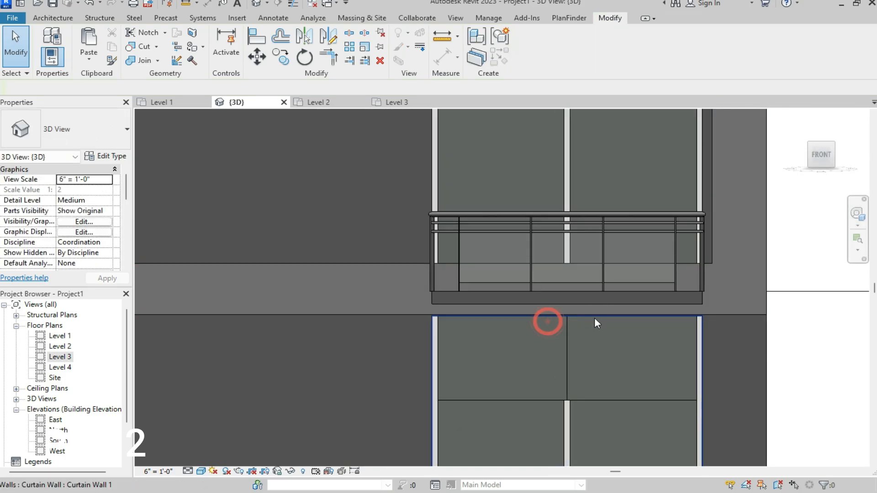
- Lower the top edge of the ground-floor curtain wall to a top offset of about -2' 0 1/2"
scroll(540, 293, down, 4)
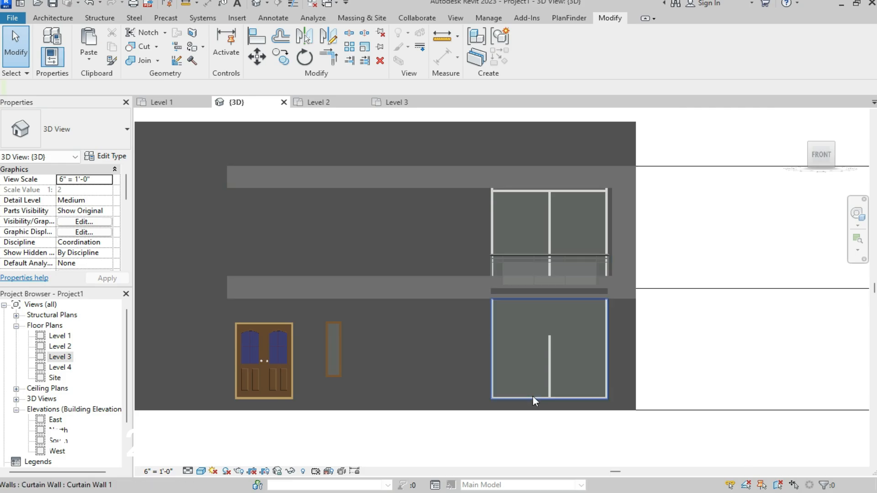
scroll(535, 398, up, 1)
click(539, 399)
scroll(555, 297, up, 3)
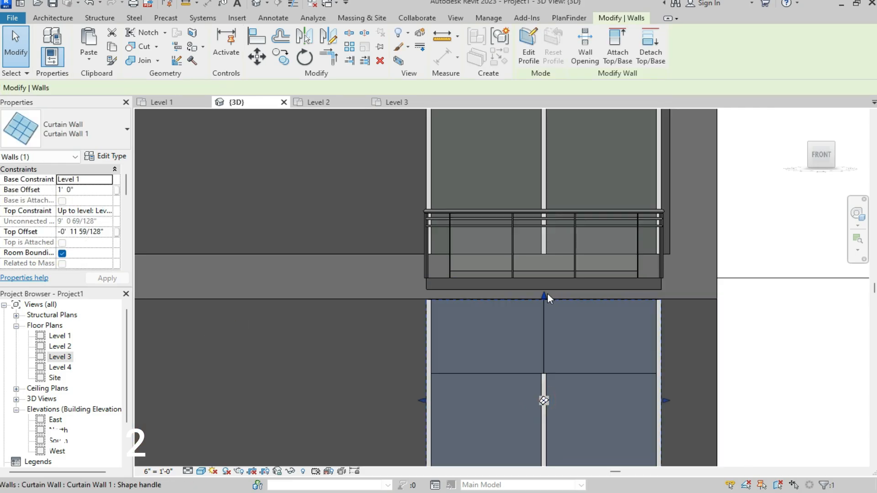
drag(542, 296, 544, 329)
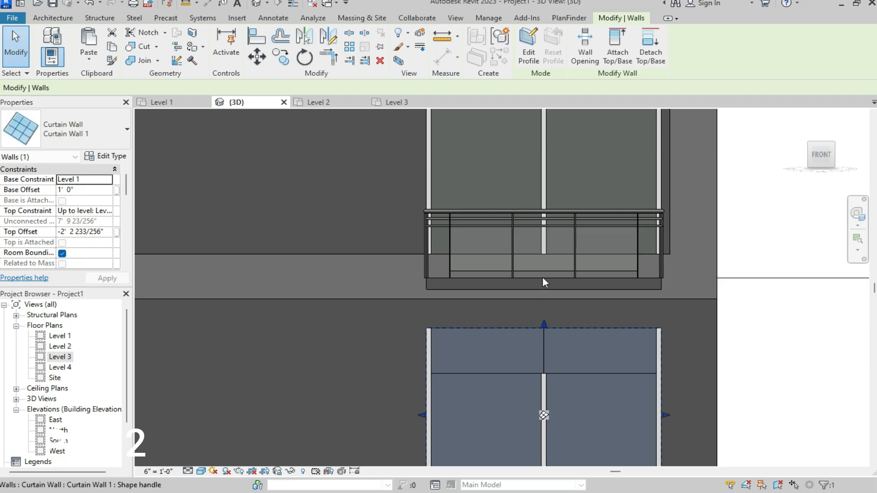
scroll(542, 277, down, 5)
scroll(555, 356, up, 4)
scroll(577, 196, down, 3)
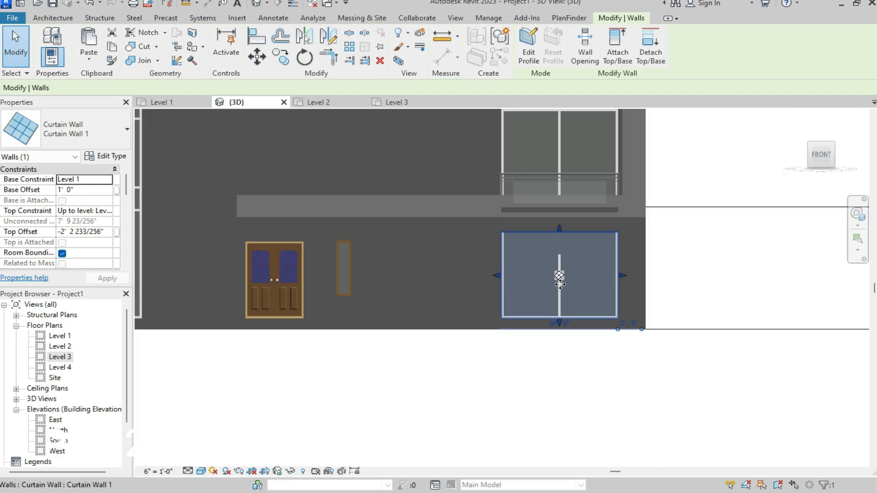
scroll(567, 219, up, 5)
scroll(566, 228, up, 1)
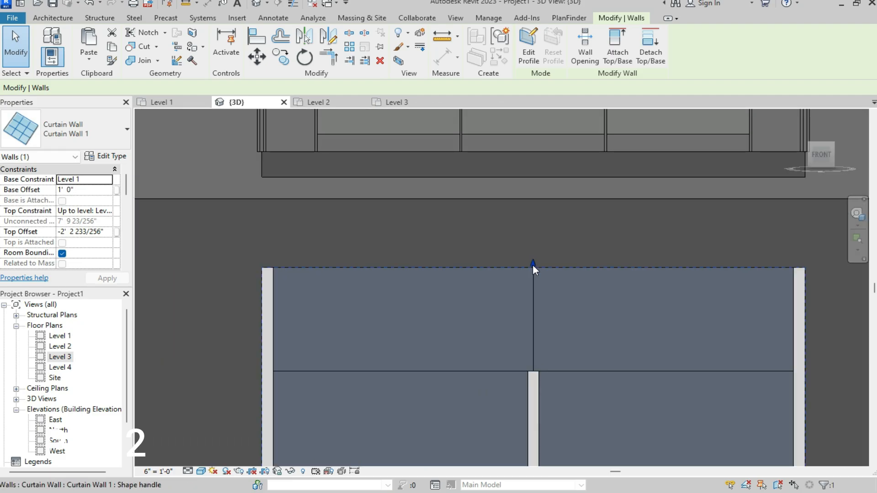
drag(533, 264, 533, 264)
scroll(533, 283, down, 3)
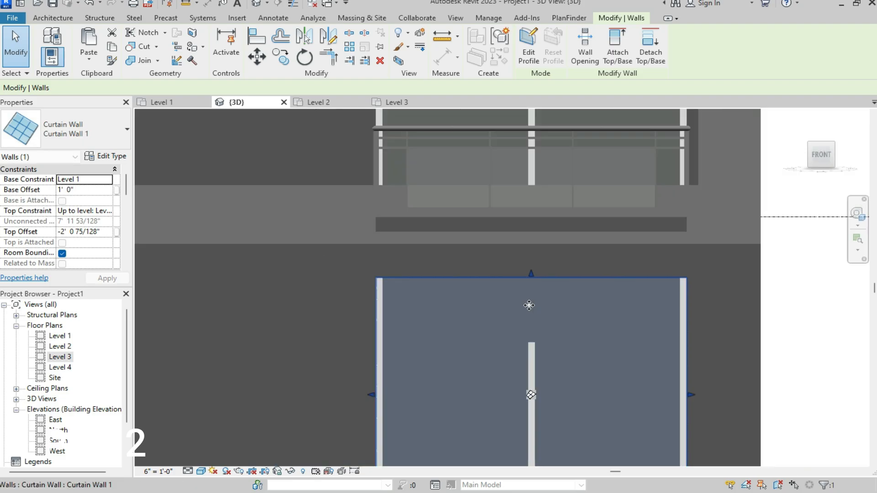
key(Escape)
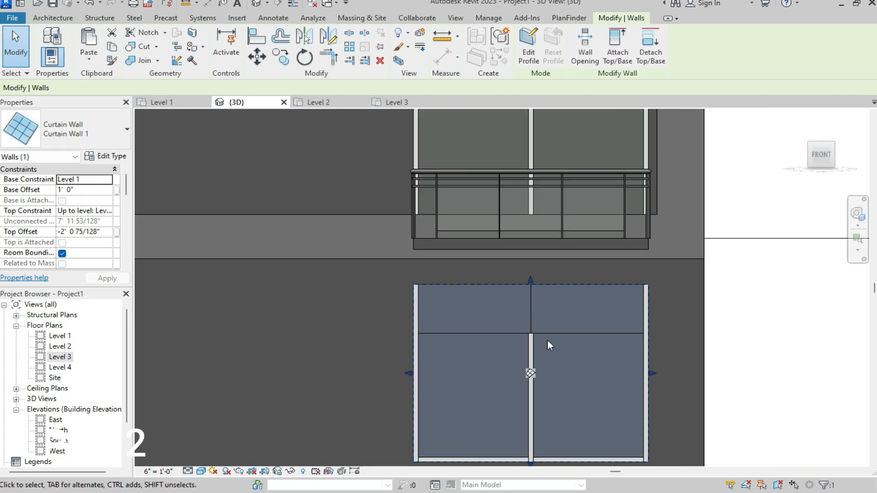
- Open the extrusion sketch of the in-place upper-storey frame for editing
scroll(423, 270, down, 3)
double_click(407, 264)
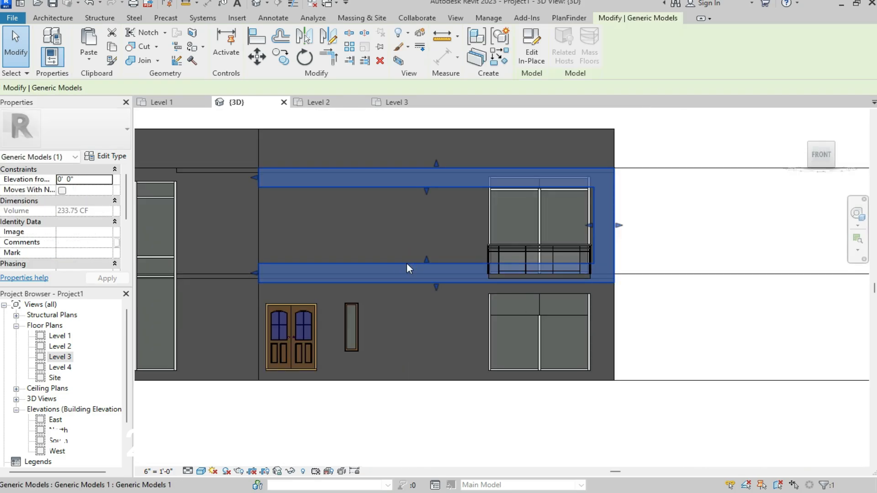
scroll(476, 292, up, 2)
scroll(476, 293, up, 1)
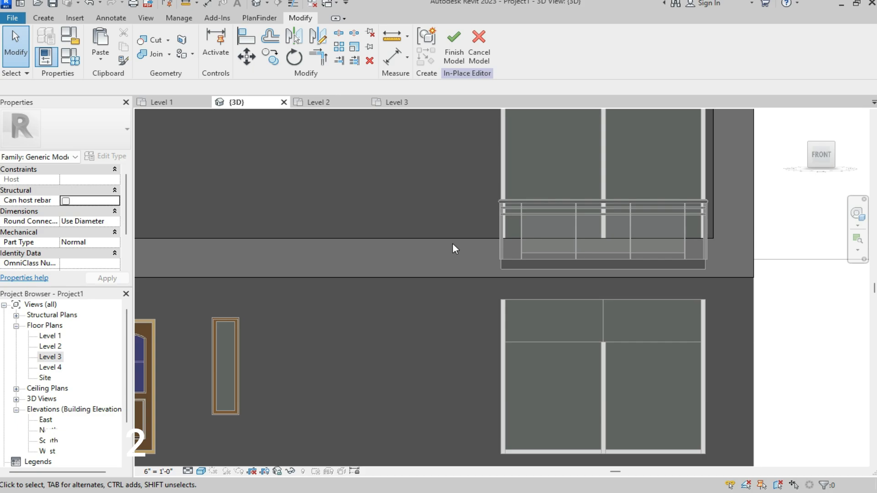
click(452, 242)
double_click(453, 244)
scroll(443, 288, down, 2)
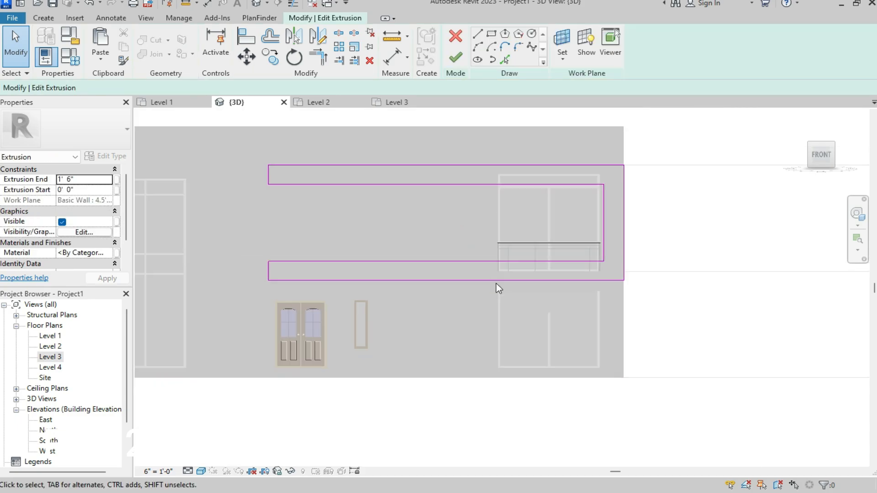
scroll(515, 281, up, 2)
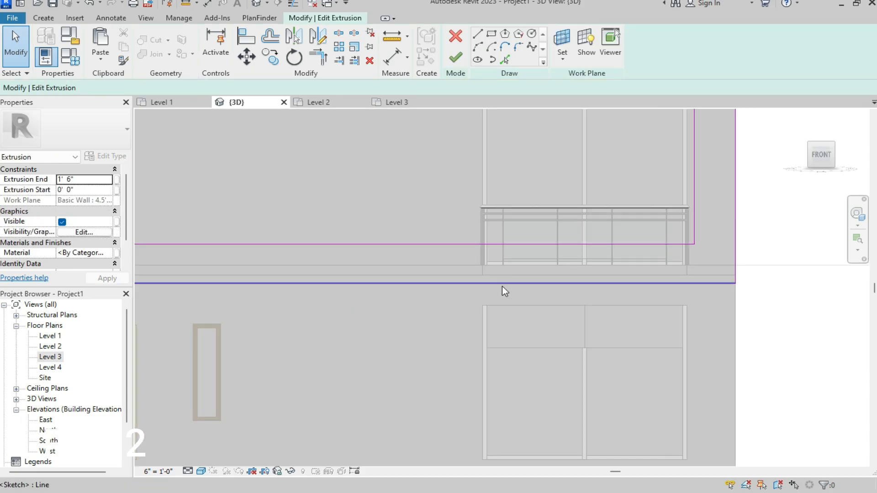
key(a)
key(l)
click(502, 304)
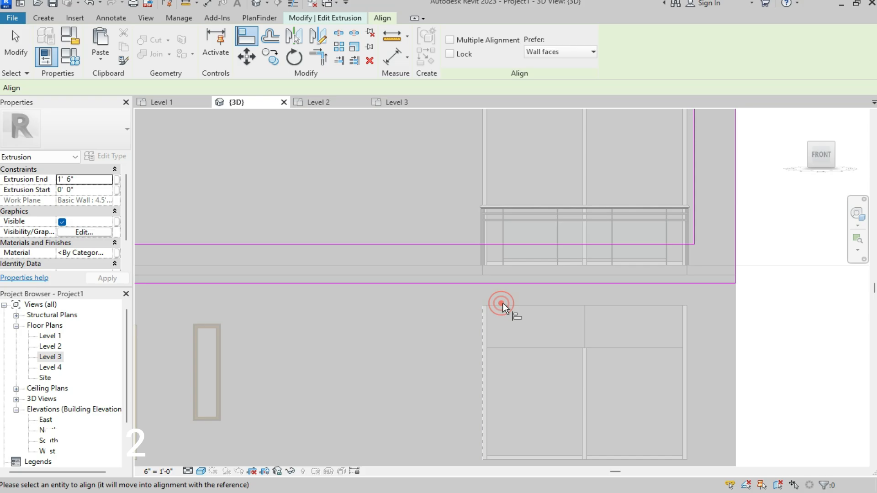
key(Escape)
- Align the lowest line of the frame's sketch with the top edge of the ground-floor curtain wall
key(a)
key(l)
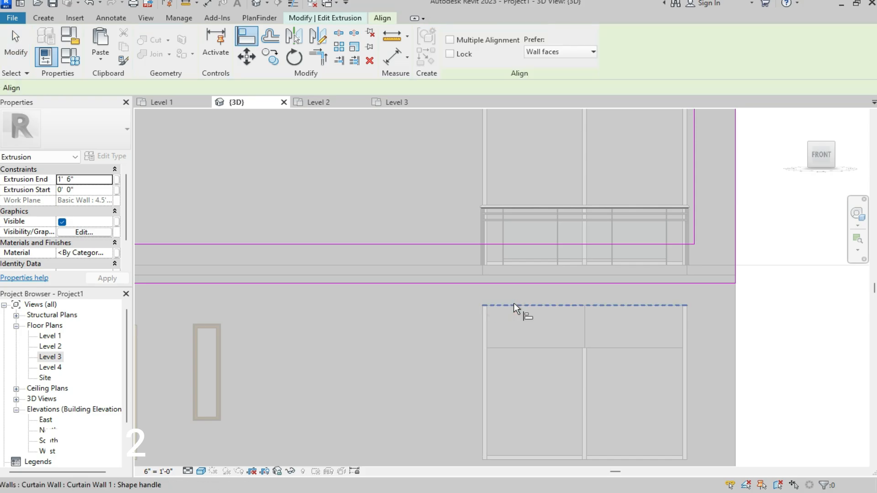
click(515, 303)
click(520, 283)
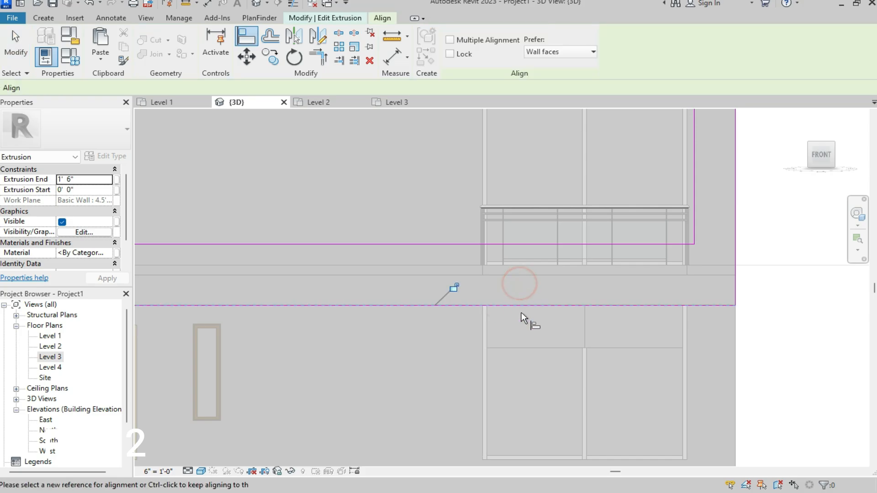
scroll(522, 306, down, 3)
scroll(524, 284, up, 4)
key(Escape)
key(Escape)
- Set the height of the frame's lower band to 2' by moving its upper sketch line
click(506, 229)
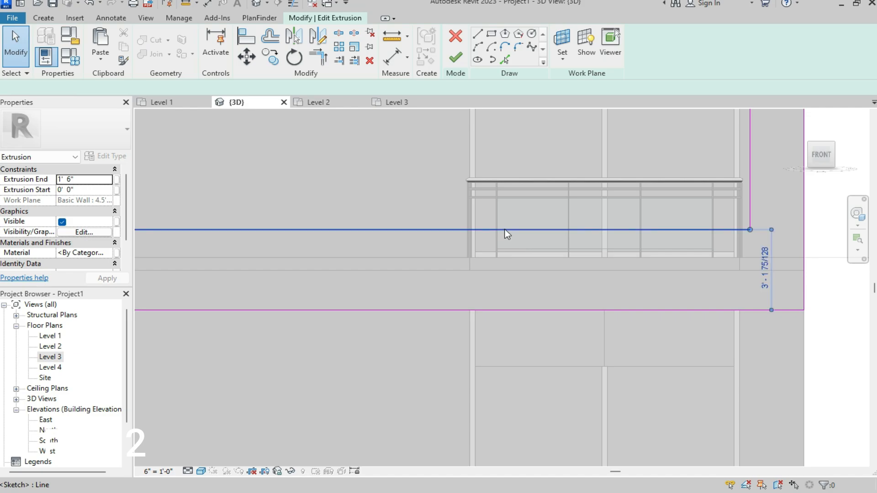
scroll(505, 229, down, 2)
scroll(718, 286, up, 3)
click(734, 276)
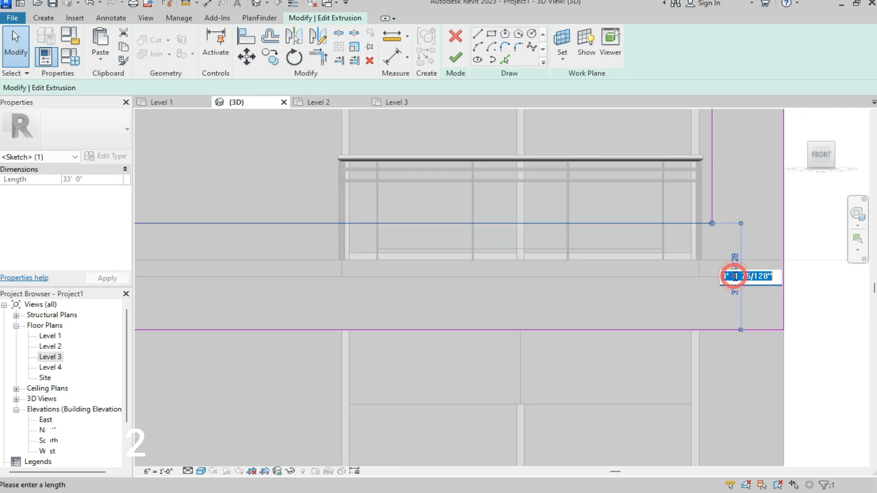
text(2')
key(Return)
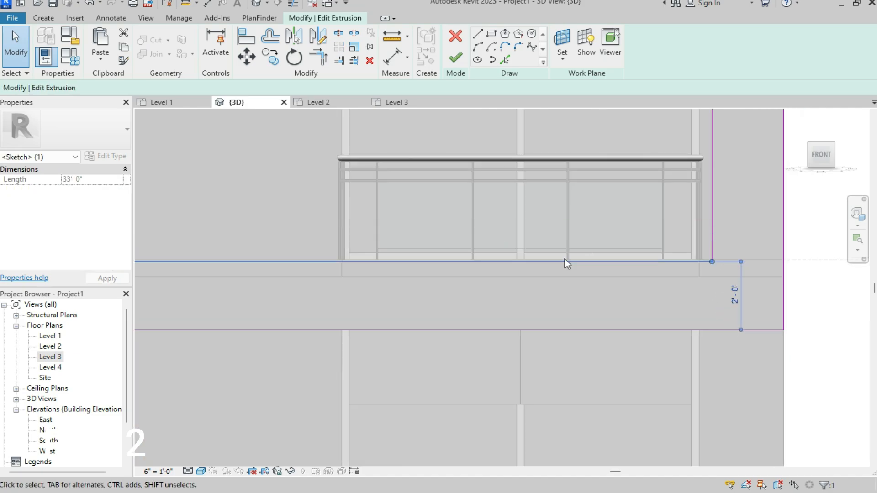
scroll(514, 274, down, 3)
scroll(517, 329, up, 3)
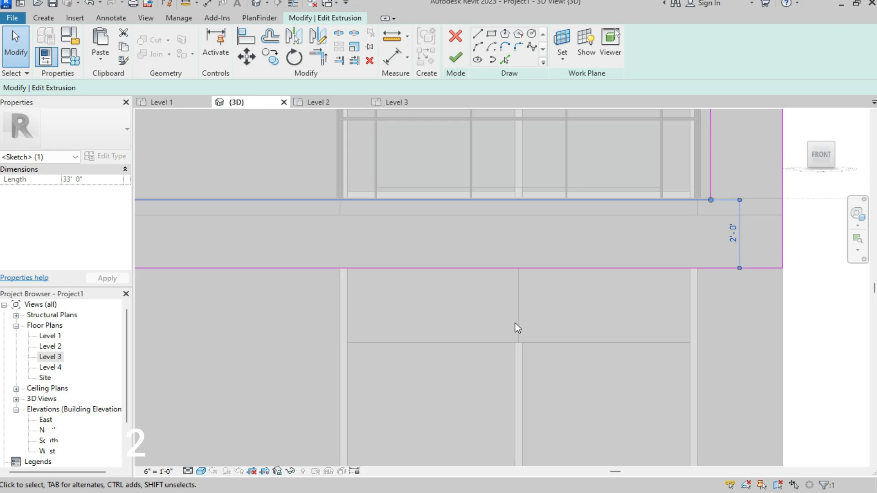
- Finish the frame's extrusion sketch and the in-place model
click(455, 57)
scroll(509, 221, down, 2)
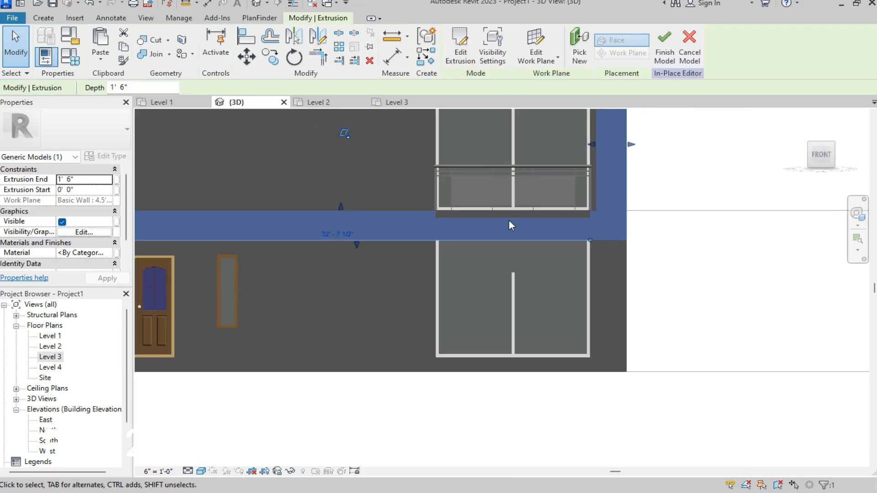
key(Escape)
scroll(512, 265, up, 2)
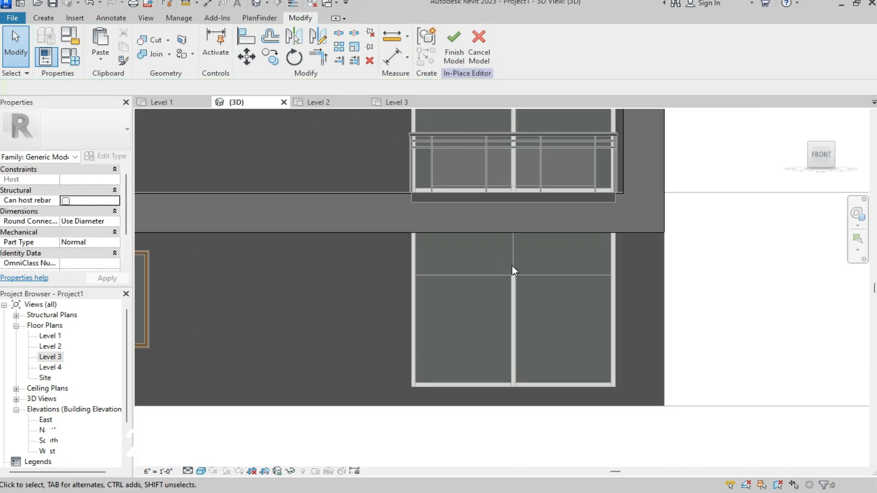
scroll(512, 265, up, 1)
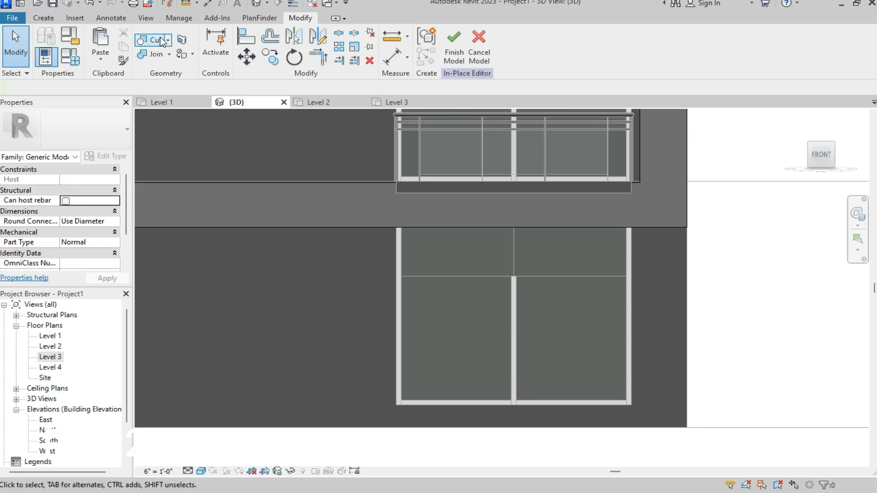
click(454, 52)
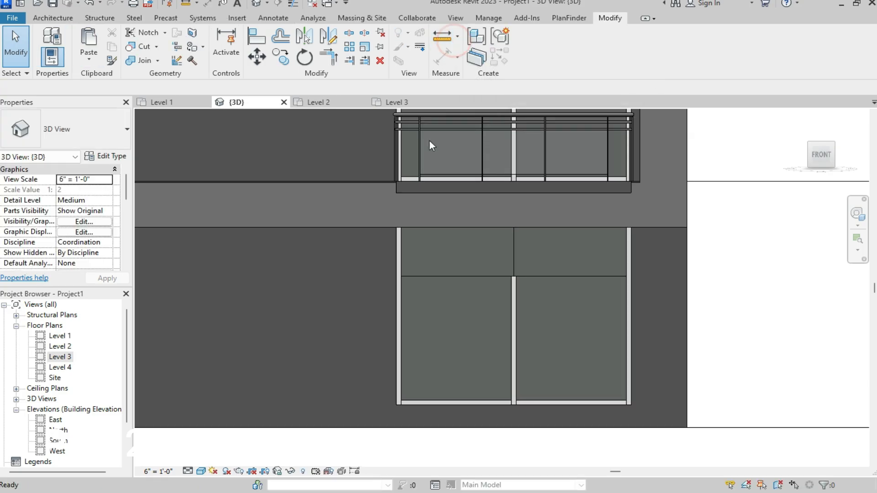
- Add 2.5" x 5" rectangular mullions along the top edge and the horizontal grid line of the ground-floor curtain wall
click(40, 14)
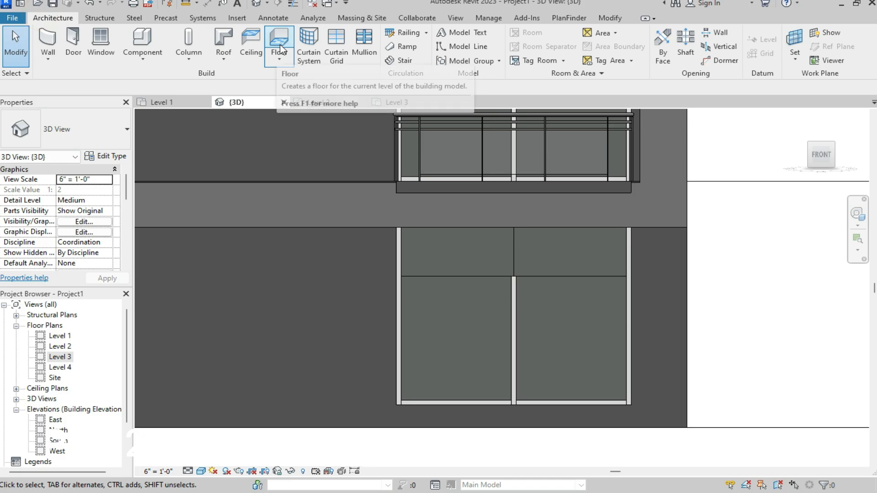
click(364, 39)
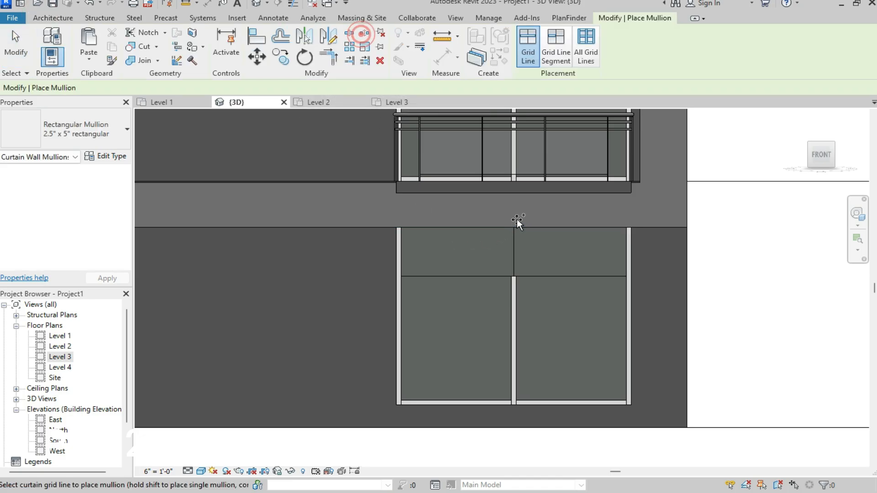
click(470, 224)
click(453, 277)
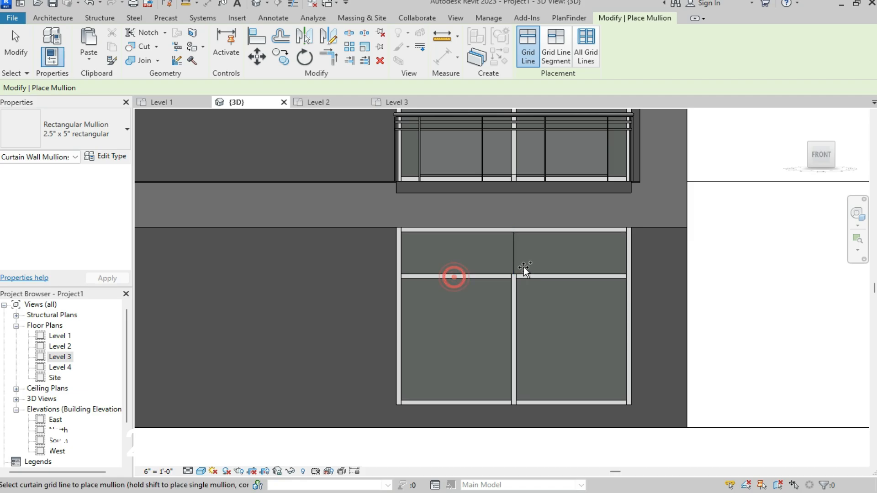
key(Escape)
scroll(536, 314, down, 4)
scroll(533, 359, down, 2)
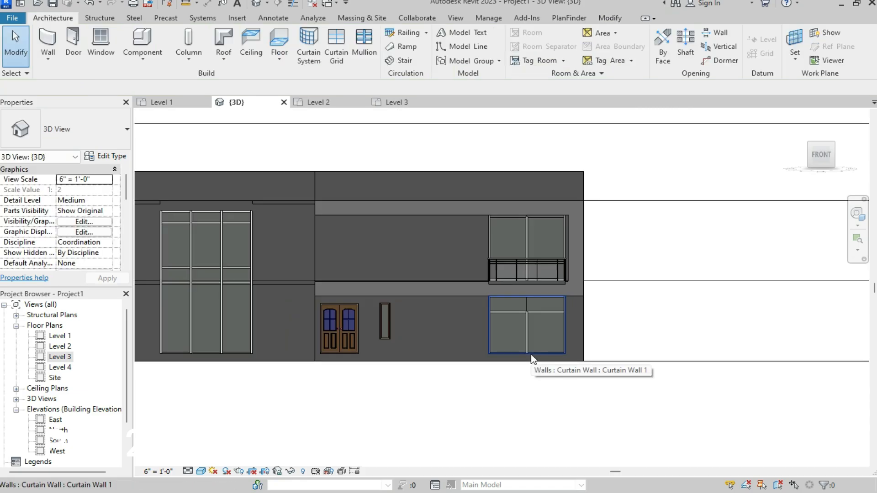
scroll(524, 199, up, 5)
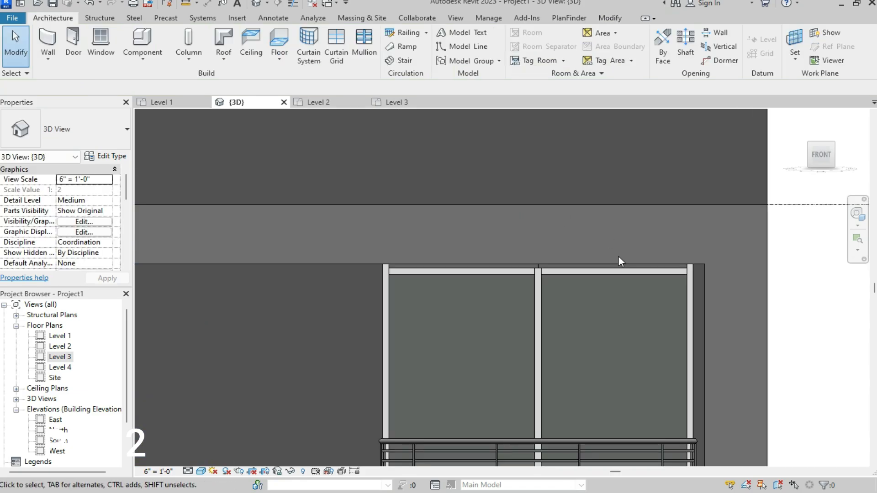
scroll(497, 242, down, 4)
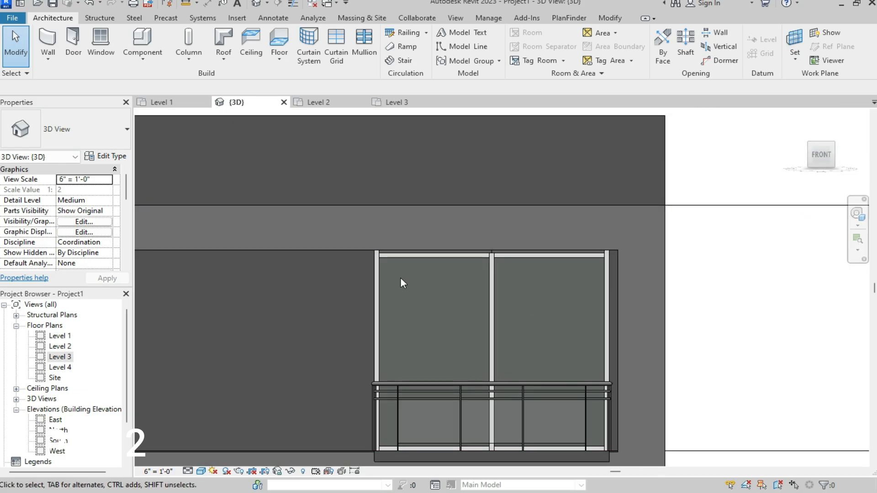
scroll(465, 274, down, 5)
scroll(473, 366, up, 2)
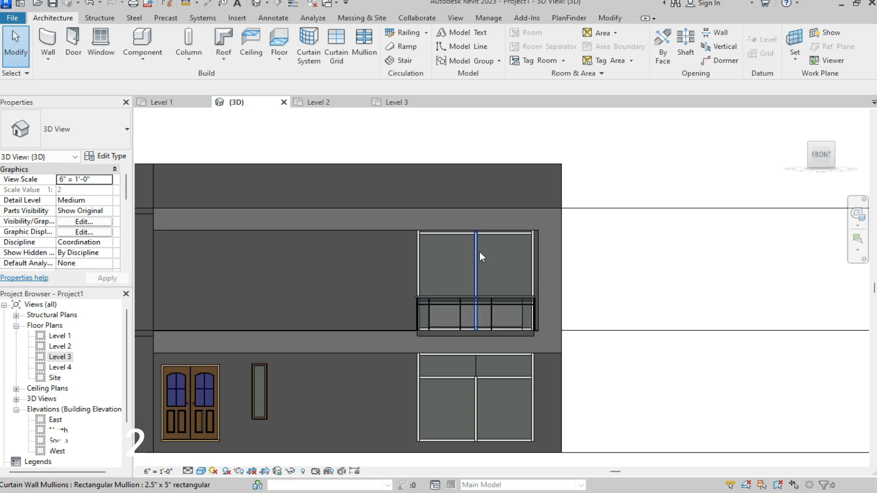
- Delete the ground-floor curtain wall below the balcony in the Level 1 floor plan and return to the 3D view
click(168, 102)
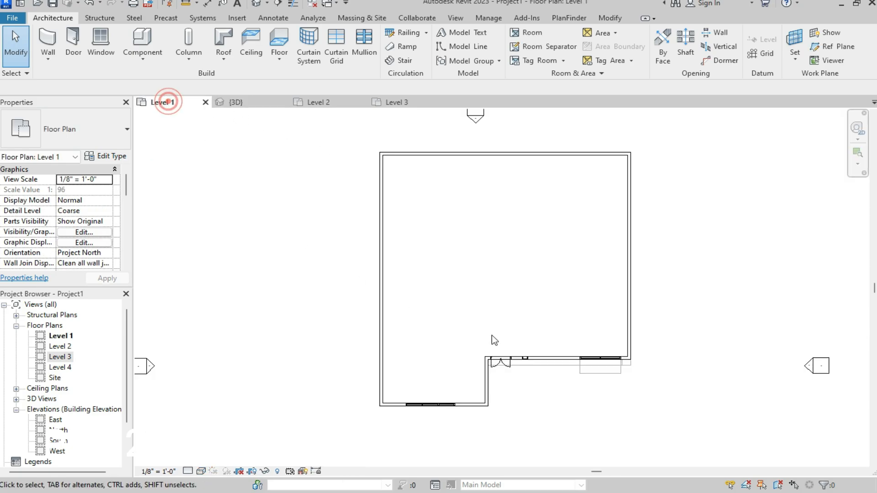
scroll(602, 366, up, 3)
click(596, 360)
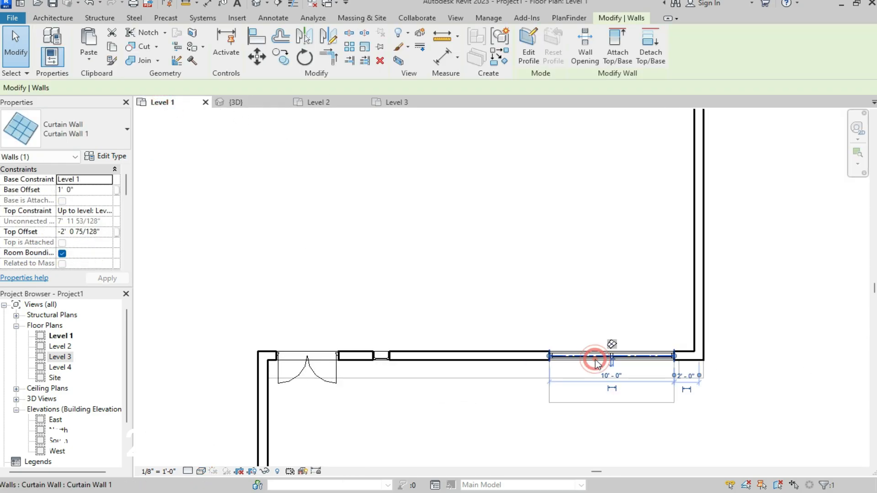
key(Delete)
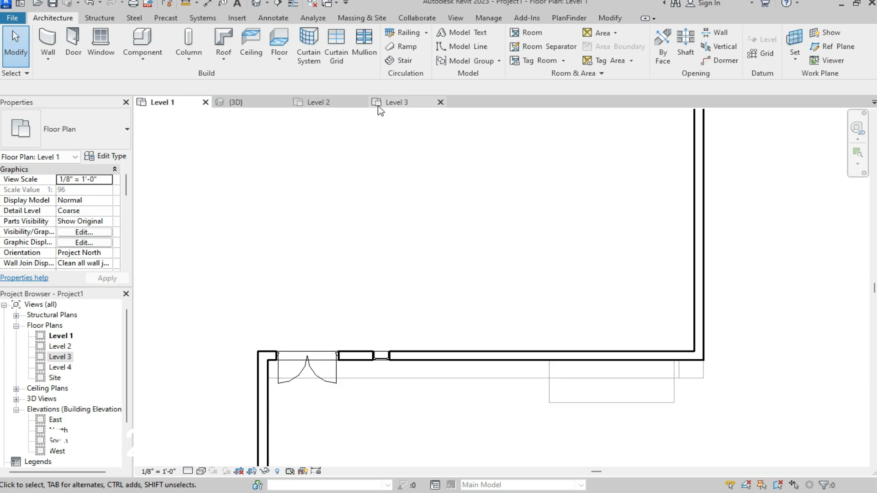
click(234, 103)
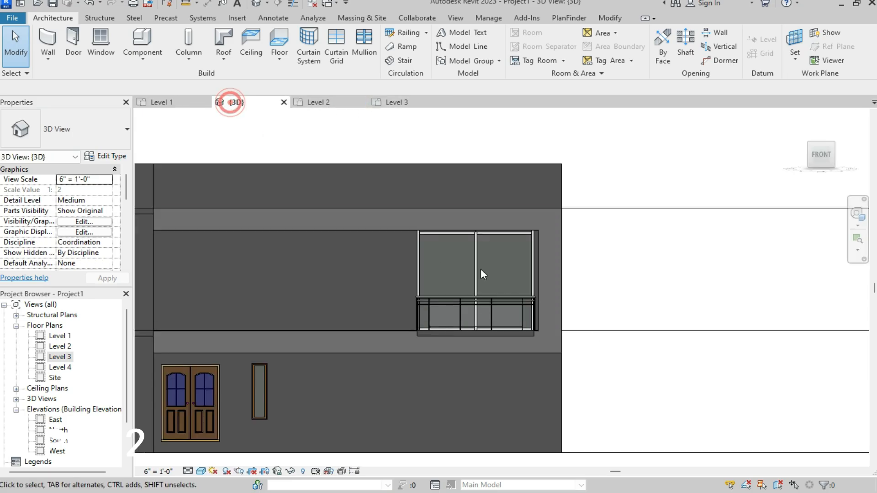
- Restore the deleted ground-floor curtain wall and delete the balcony's curtain wall in the Level 2 floor plan
scroll(480, 275, down, 3)
scroll(484, 292, up, 2)
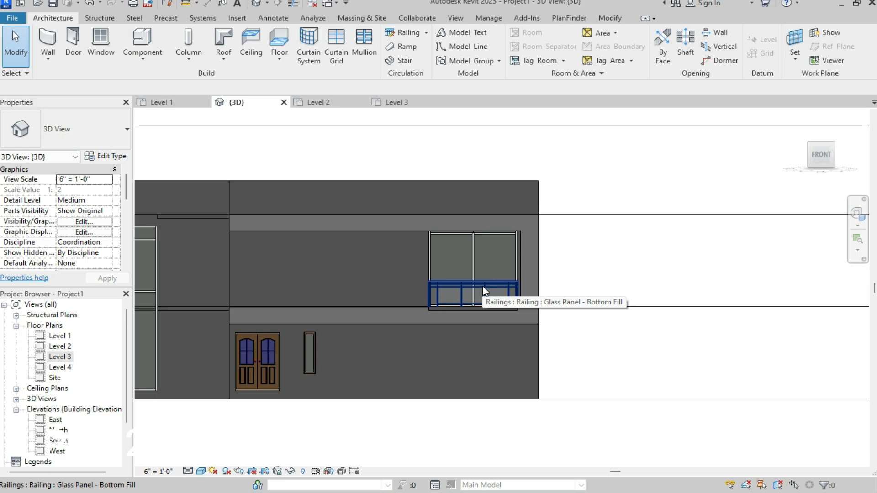
click(325, 103)
click(446, 324)
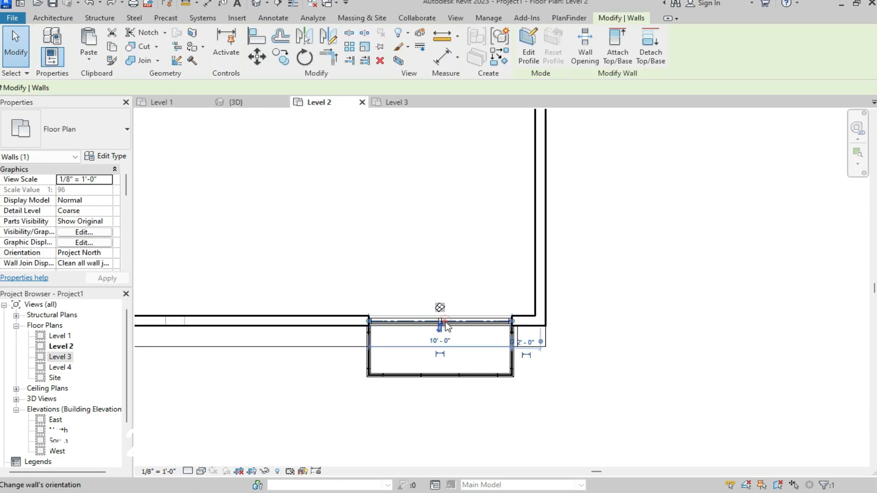
key(Escape)
- Copy the ground-floor curtain wall from Level 1 and paste it aligned to the current view in the Level 2 plan
click(190, 106)
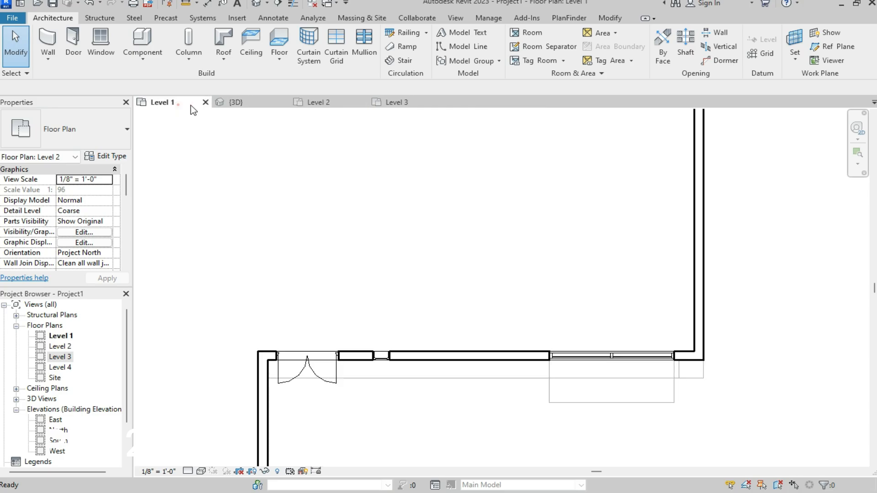
click(631, 356)
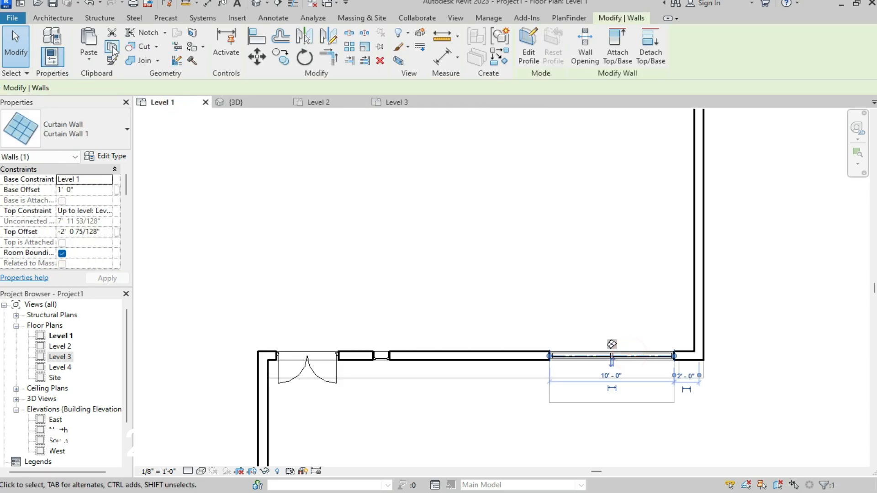
click(320, 102)
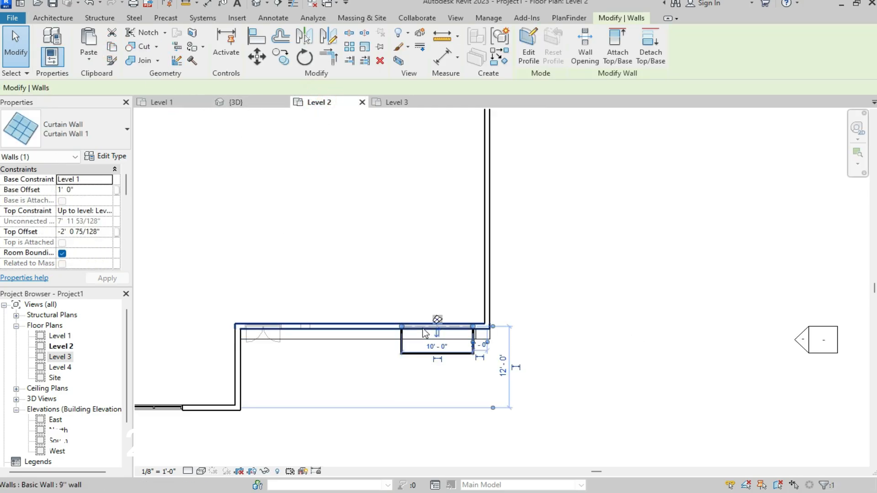
scroll(425, 333, up, 3)
click(88, 58)
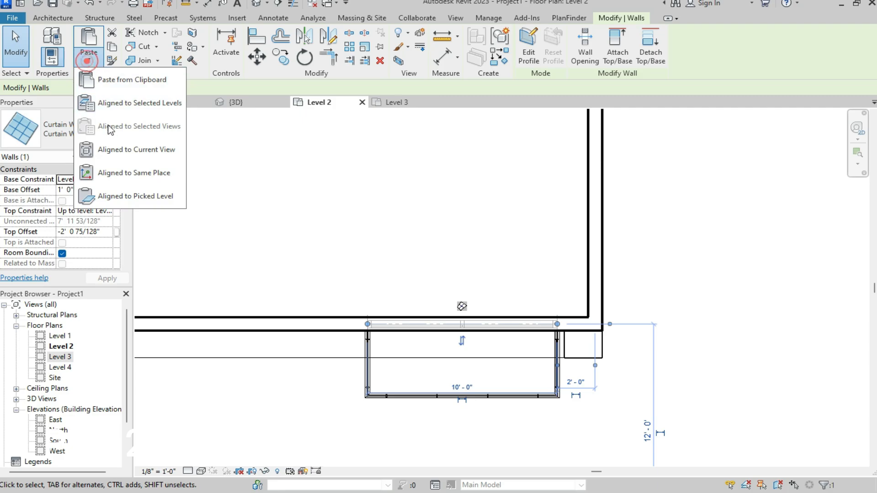
click(110, 146)
click(234, 99)
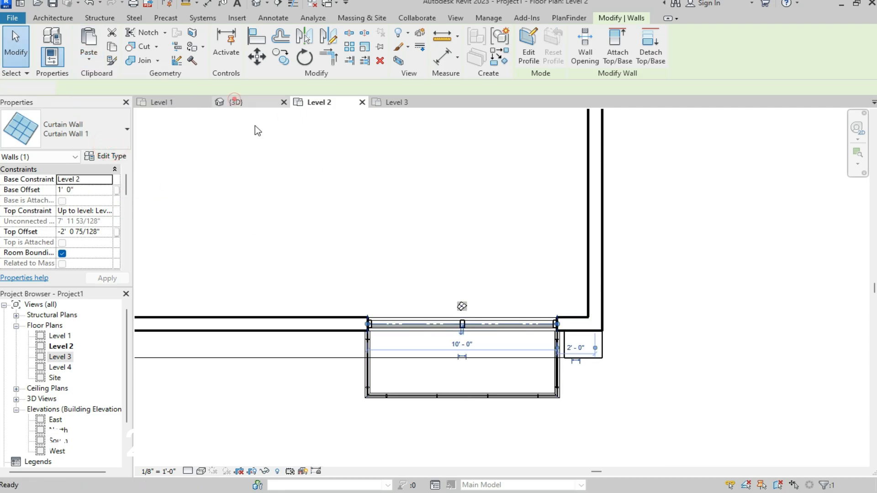
key(Escape)
scroll(436, 428, up, 2)
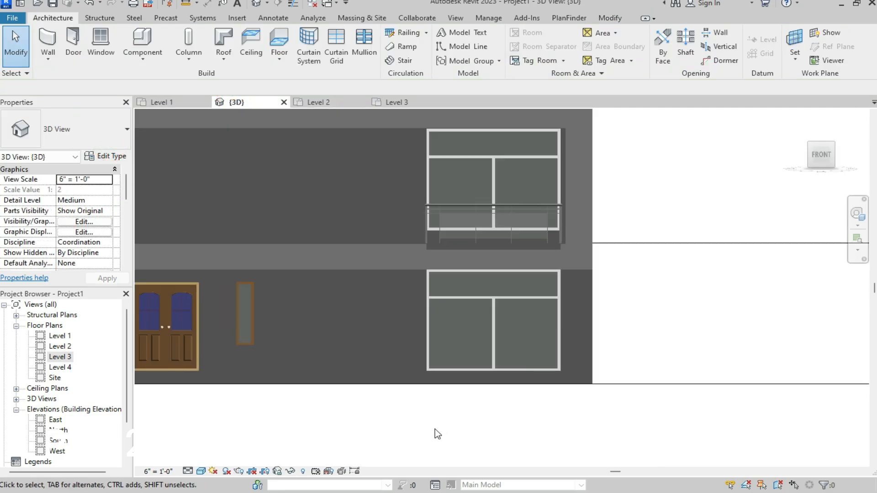
scroll(435, 429, down, 3)
scroll(533, 359, up, 3)
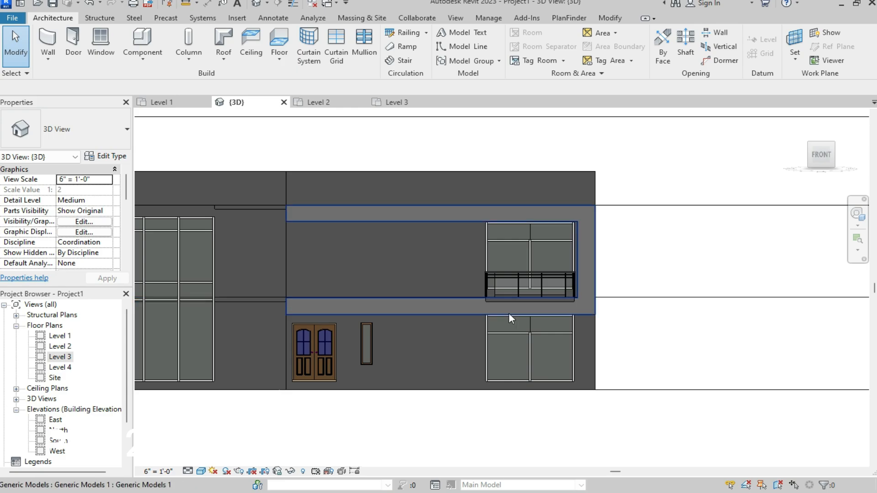
- Stretch the inner vertical edge of the upper-storey frame to meet the outer edge of the balcony's curtain wall
scroll(624, 198, up, 3)
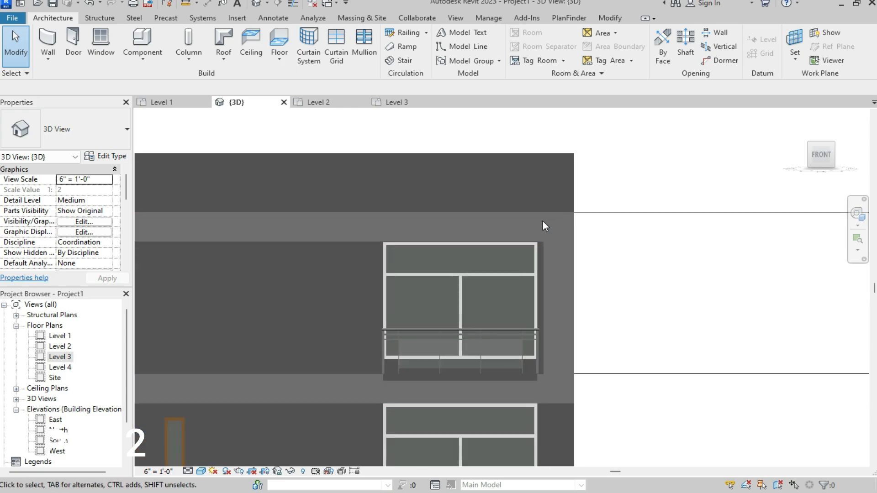
click(509, 215)
scroll(575, 245, down, 3)
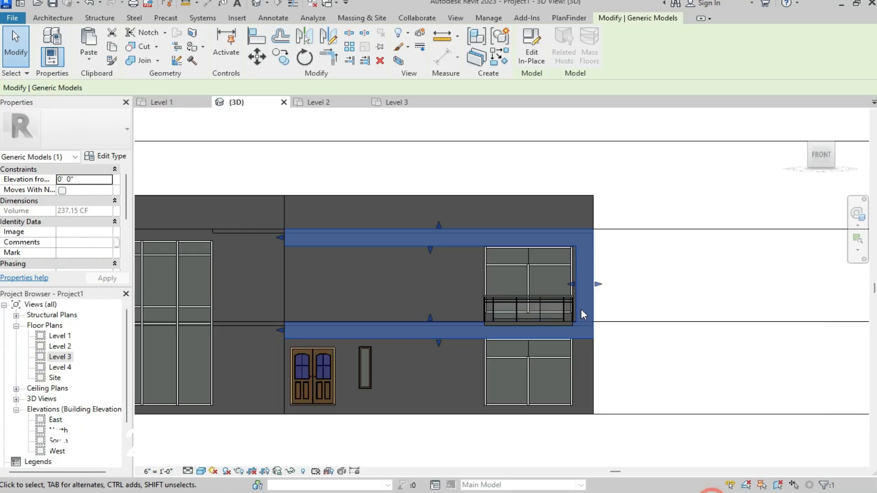
scroll(580, 308, up, 3)
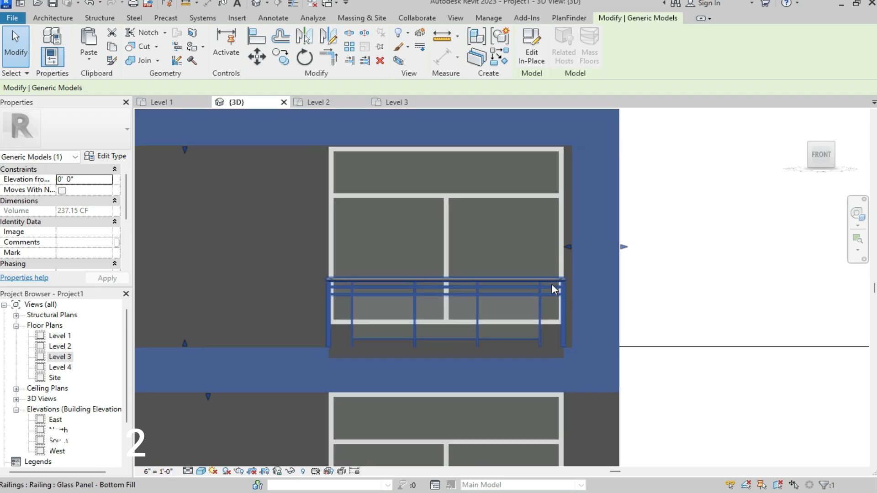
scroll(551, 284, up, 3)
drag(581, 218, 577, 218)
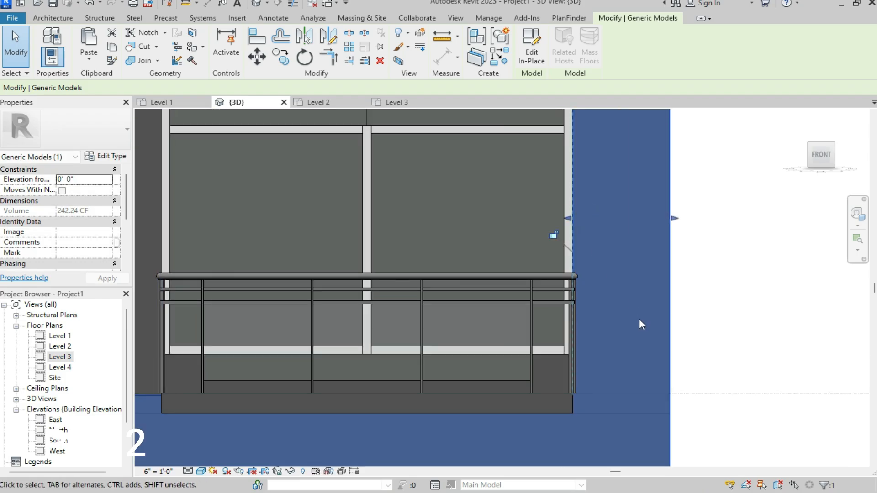
- Raise the top edge of the upper-storey frame slightly above the Level 3 line and deselect the frame
scroll(619, 351, down, 3)
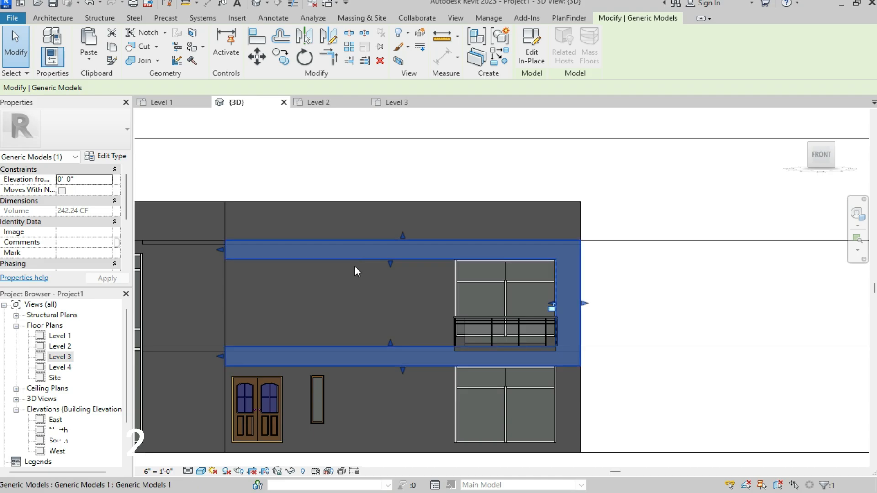
scroll(354, 265, up, 3)
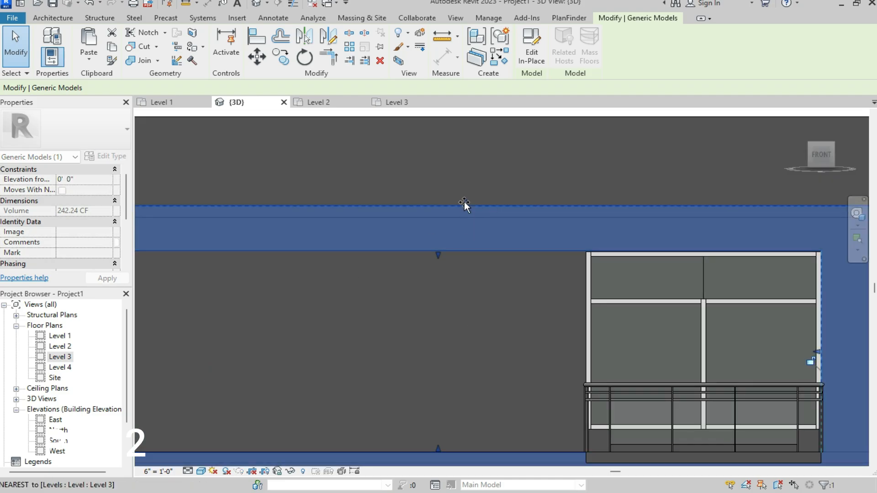
drag(465, 205, 464, 196)
scroll(458, 256, down, 3)
scroll(457, 355, up, 5)
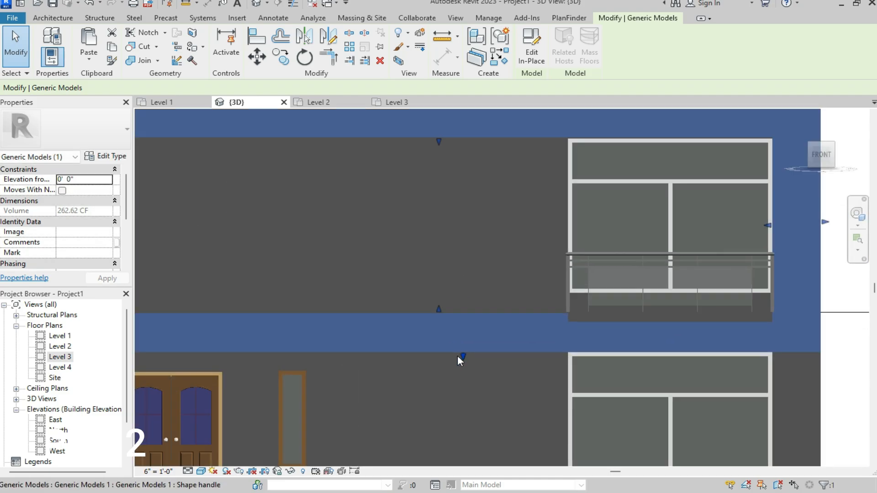
key(Escape)
scroll(470, 329, down, 5)
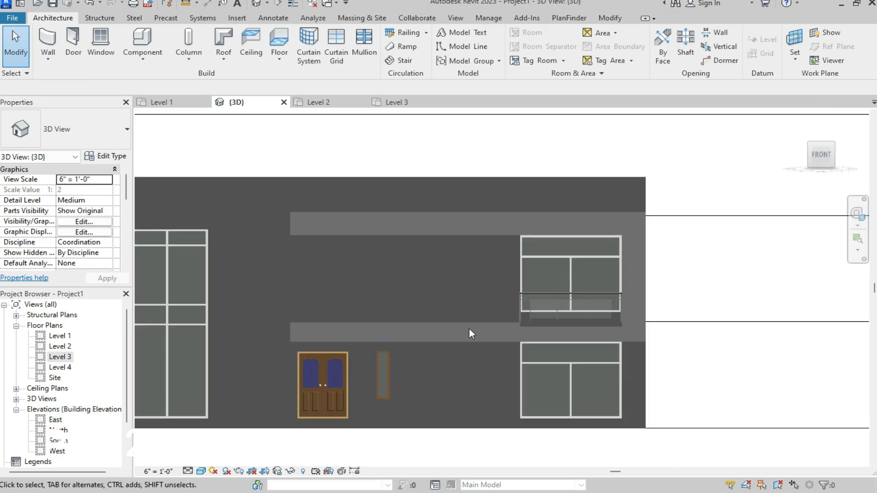
- Examine the facade in an angled 3D view and compare it with the villa reference image in the photo viewer
scroll(481, 277, down, 3)
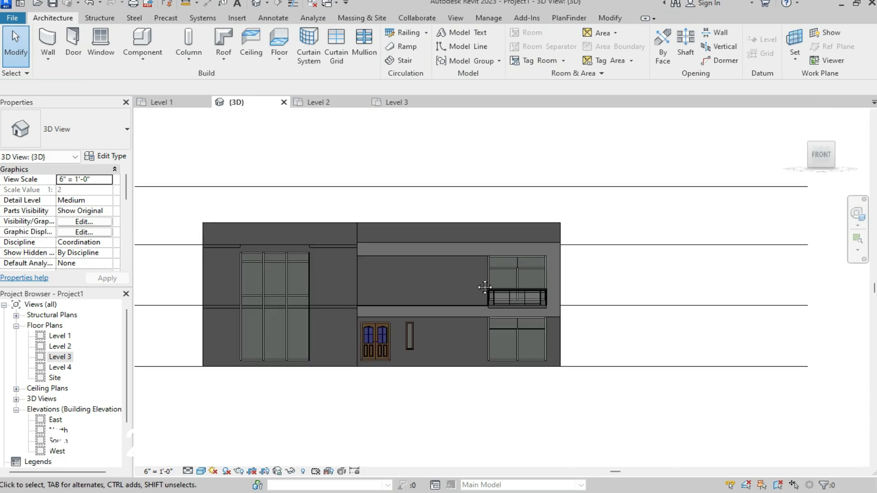
shift+middle_drag(482, 281, 413, 342)
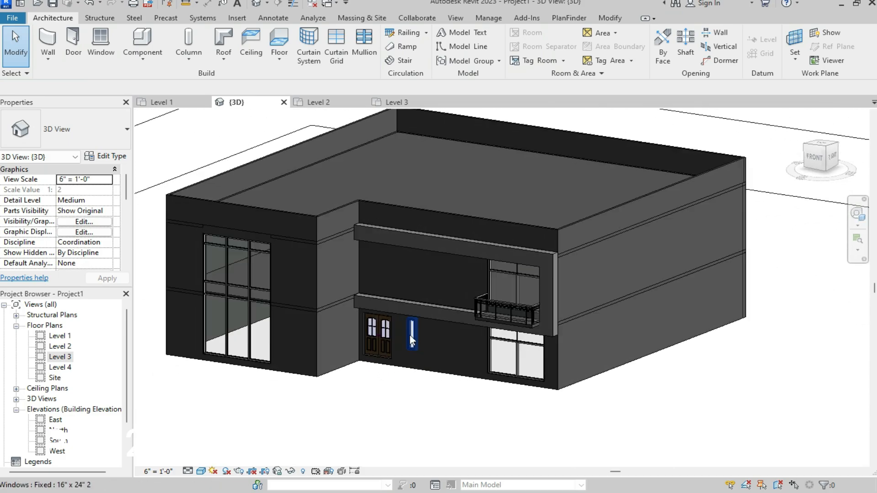
scroll(533, 275, up, 2)
scroll(539, 312, down, 3)
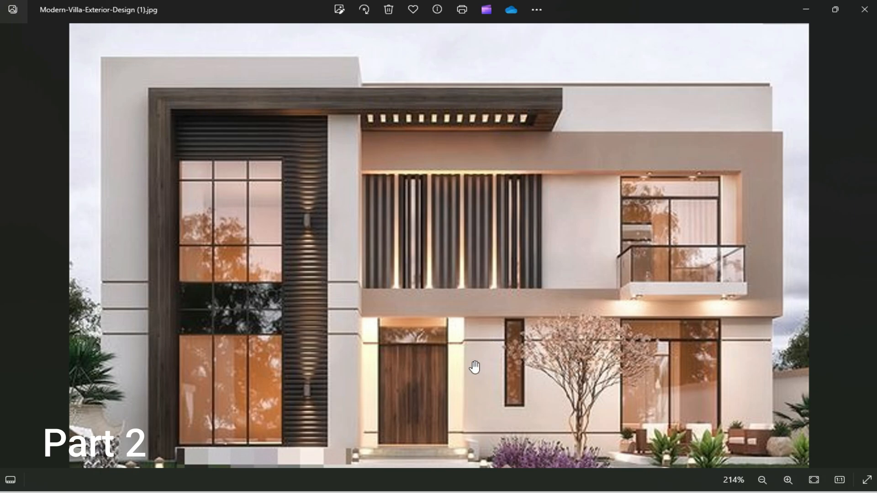
click(361, 434)
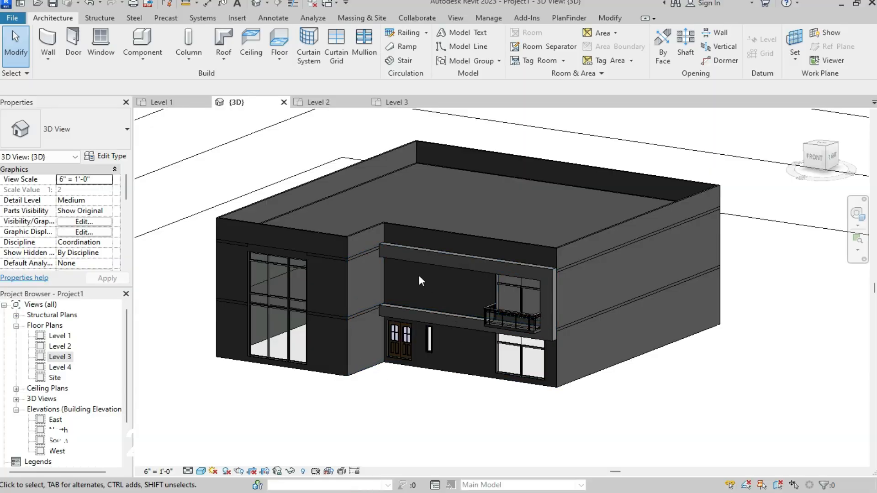
scroll(392, 259, up, 4)
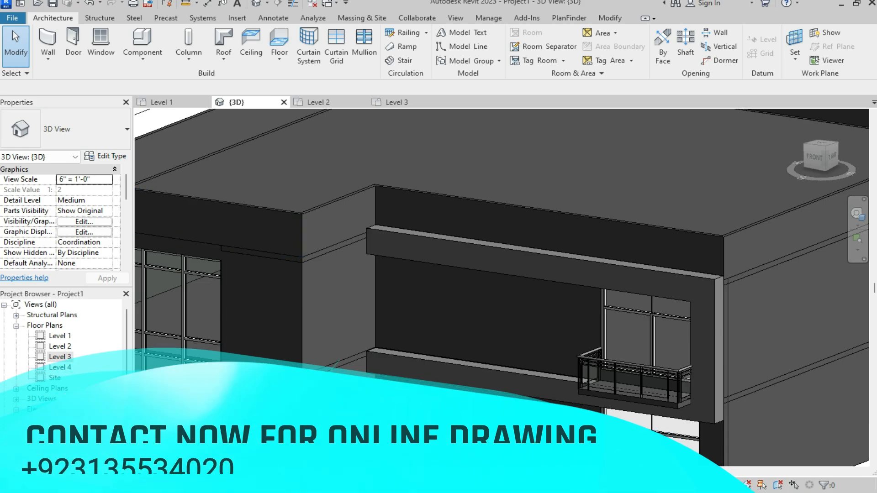
- Create an in-place model in the Level 3 floor plan with the Generic Models category and the name Generic Models 2
click(391, 101)
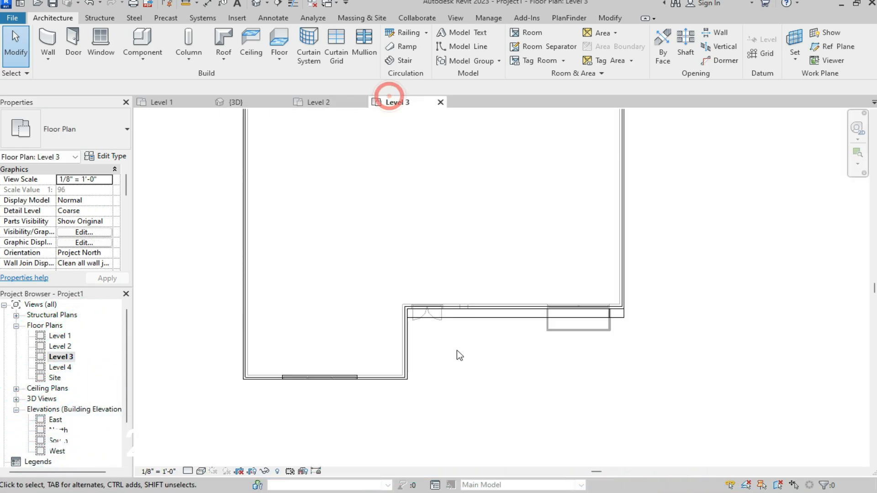
scroll(455, 366, up, 2)
scroll(535, 295, up, 2)
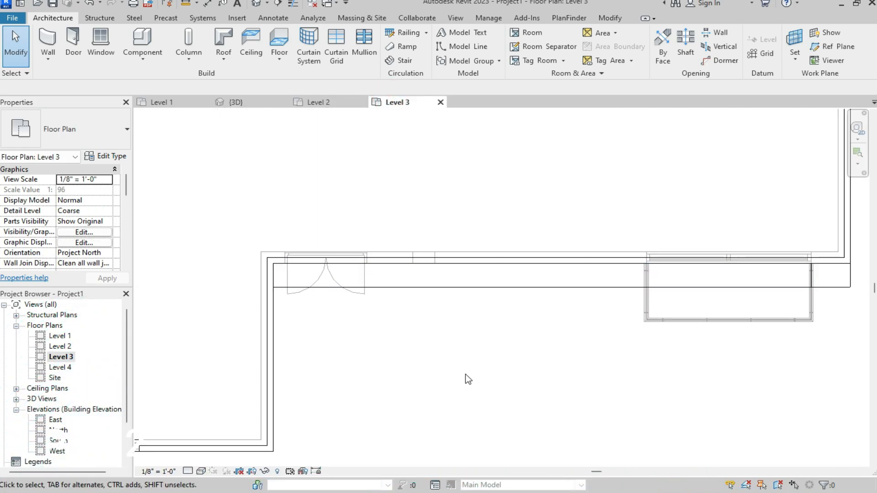
click(136, 56)
click(152, 114)
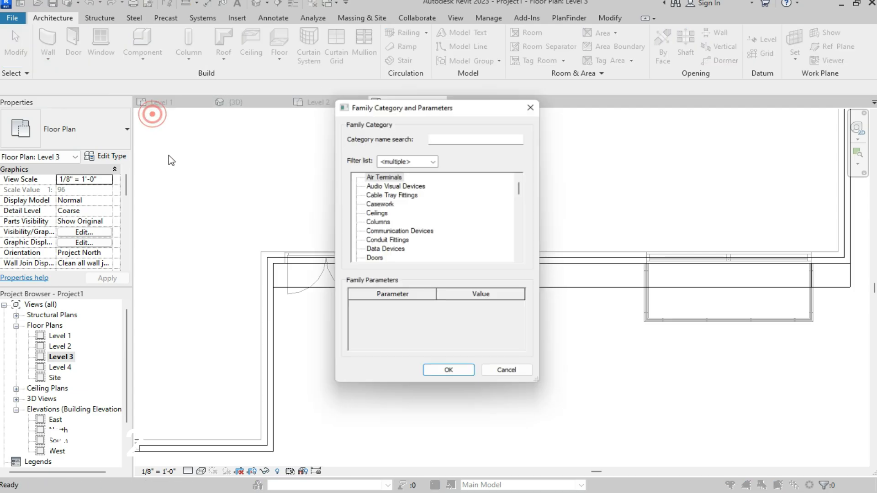
click(365, 206)
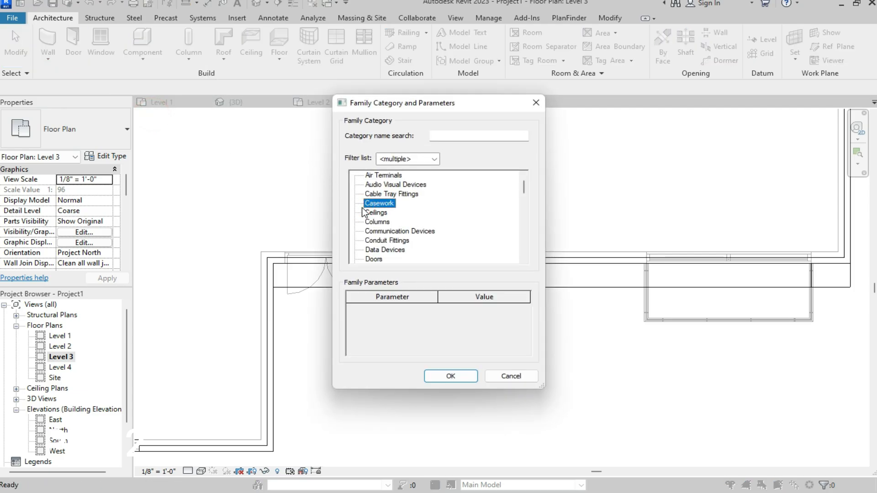
key(g)
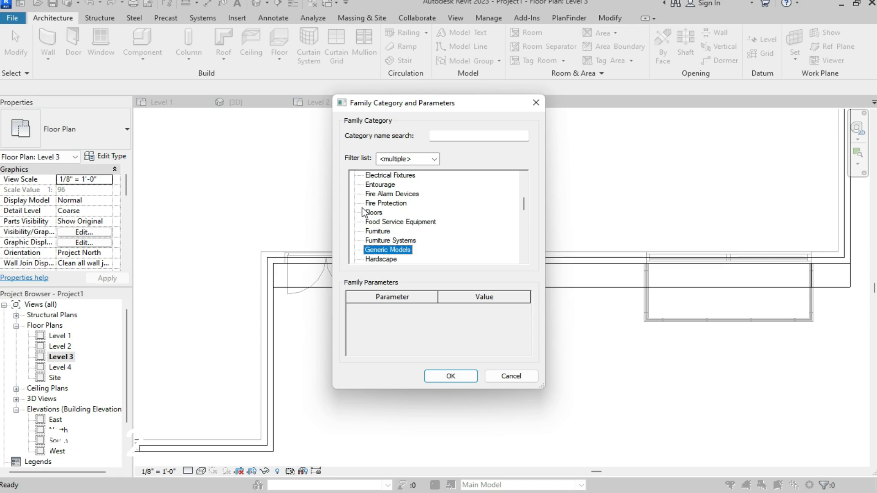
click(441, 373)
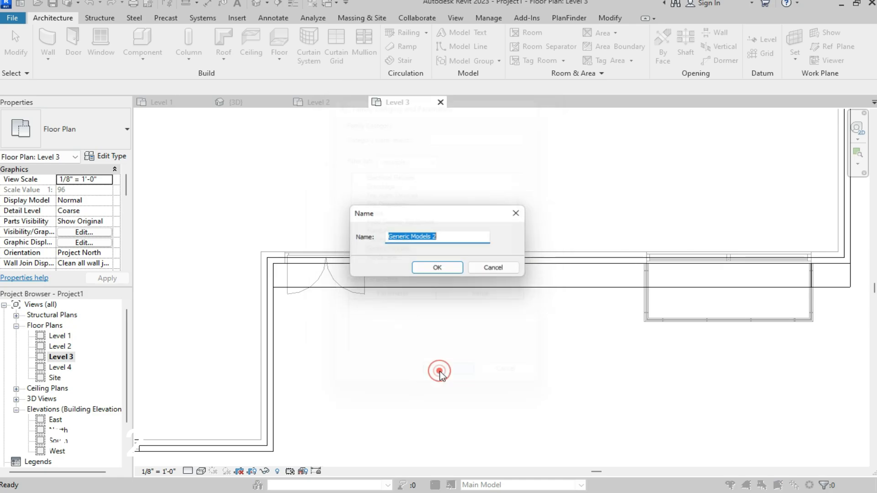
click(438, 270)
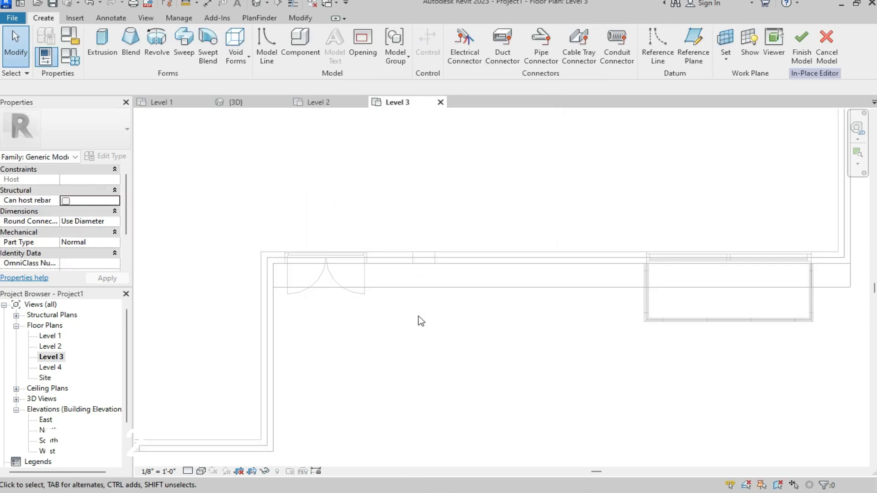
- Start an extrusion and sketch a 4.5' line straight outward from the front wall between the entrance door and the balcony
scroll(426, 314, down, 2)
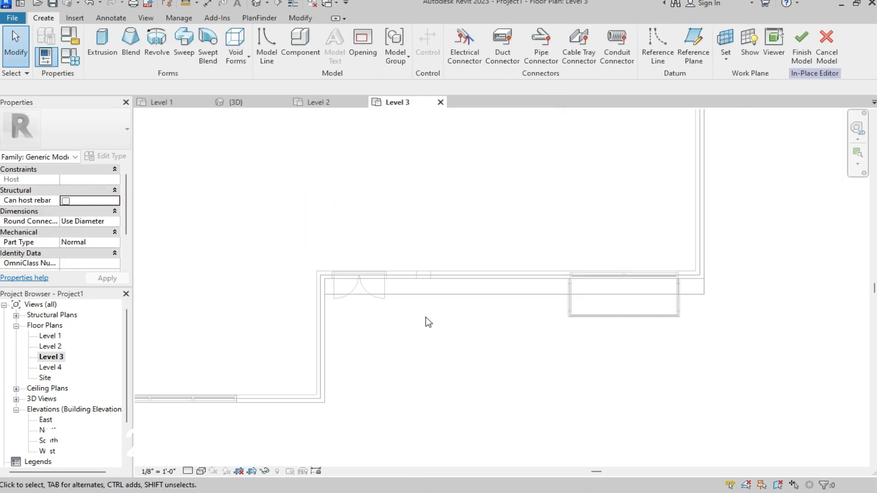
click(103, 44)
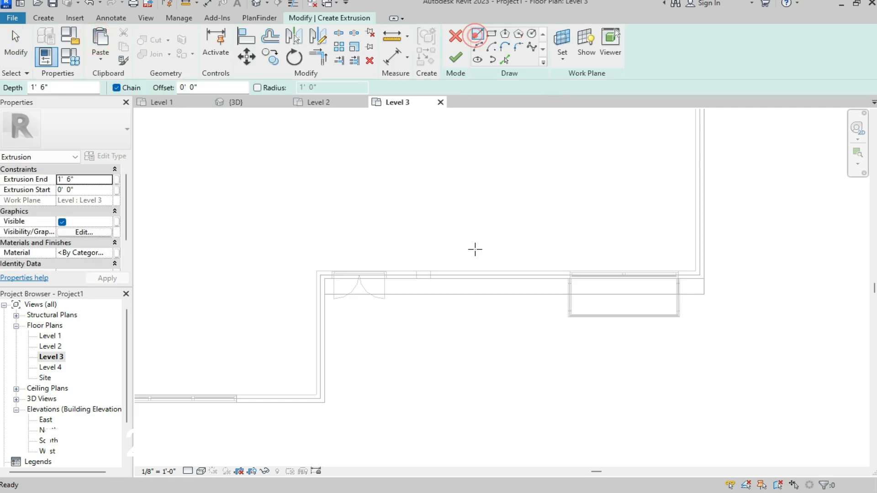
scroll(441, 315, up, 3)
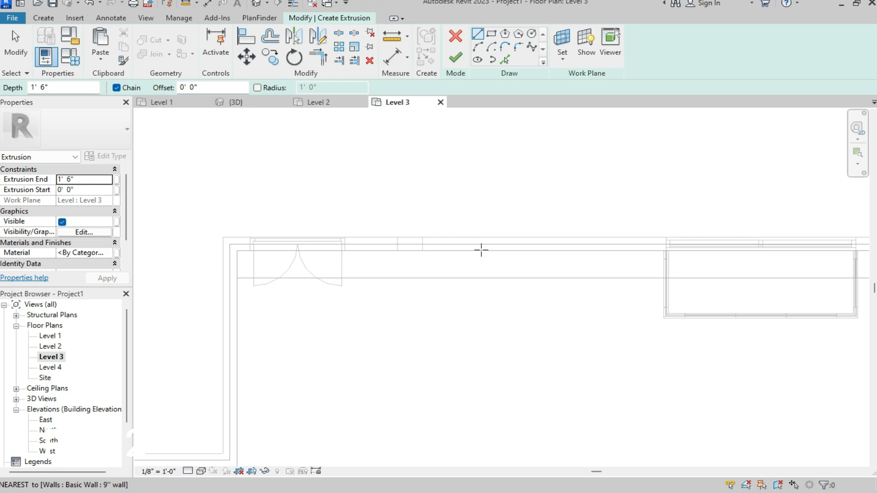
click(481, 250)
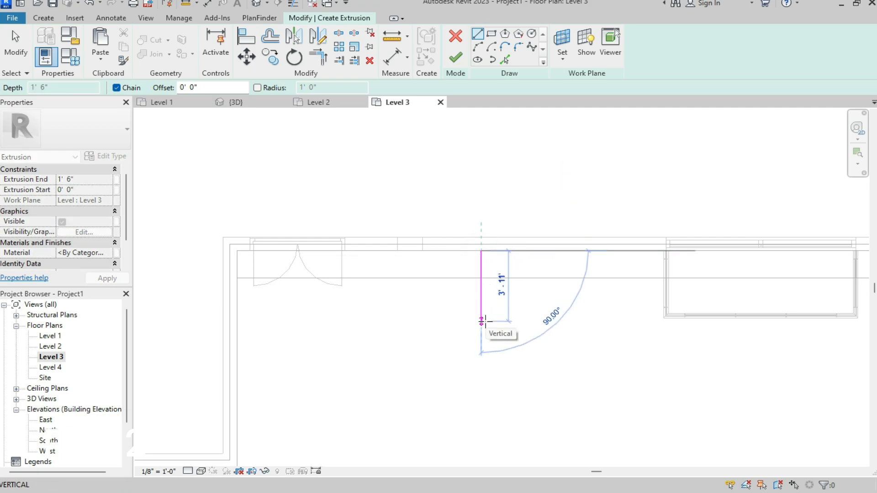
text(4.5')
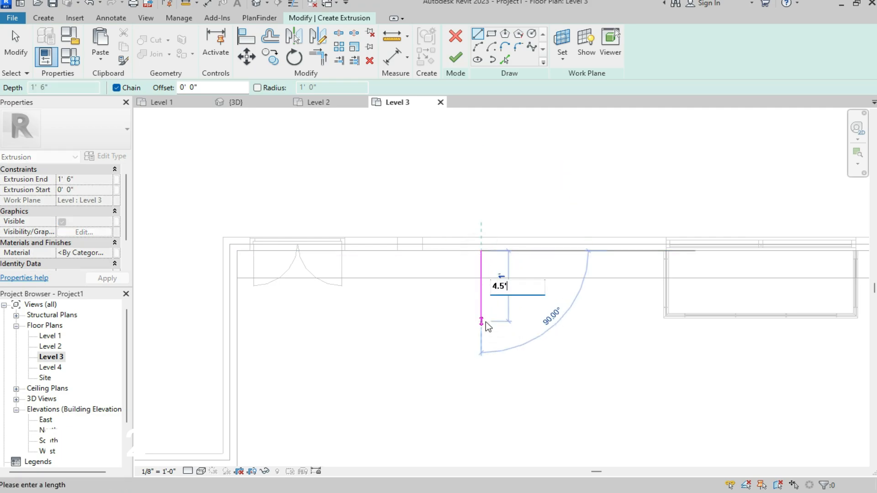
key(Return)
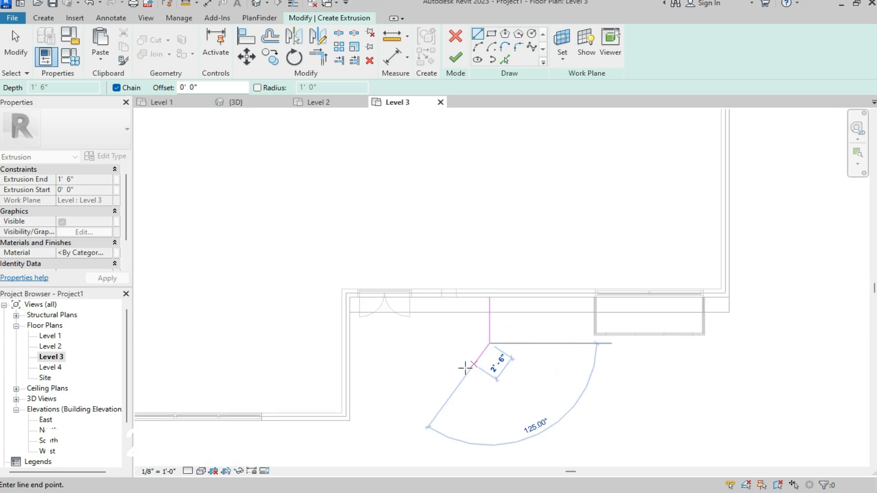
- End the line chain and delete the sketched line extending outward from the front wall between the entrance door and the balcony
key(Escape)
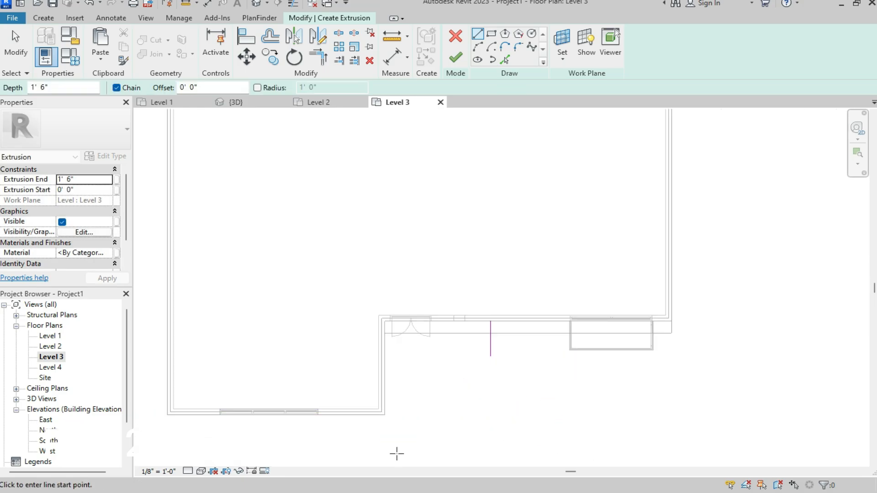
middle_drag(510, 448, 545, 429)
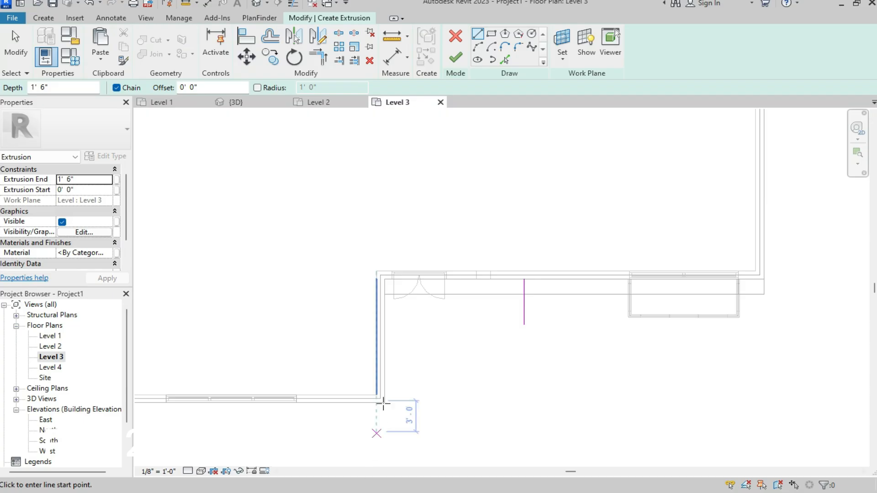
scroll(379, 411, down, 3)
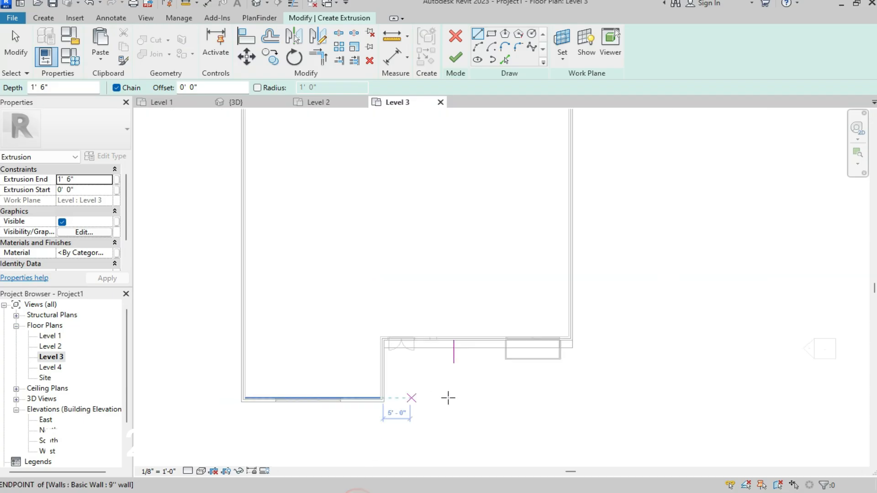
scroll(377, 408, up, 3)
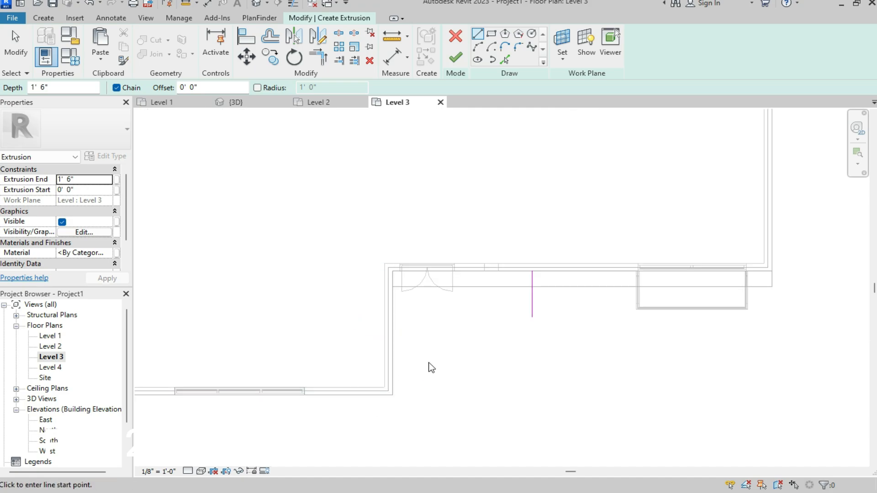
key(Escape)
scroll(432, 375, down, 2)
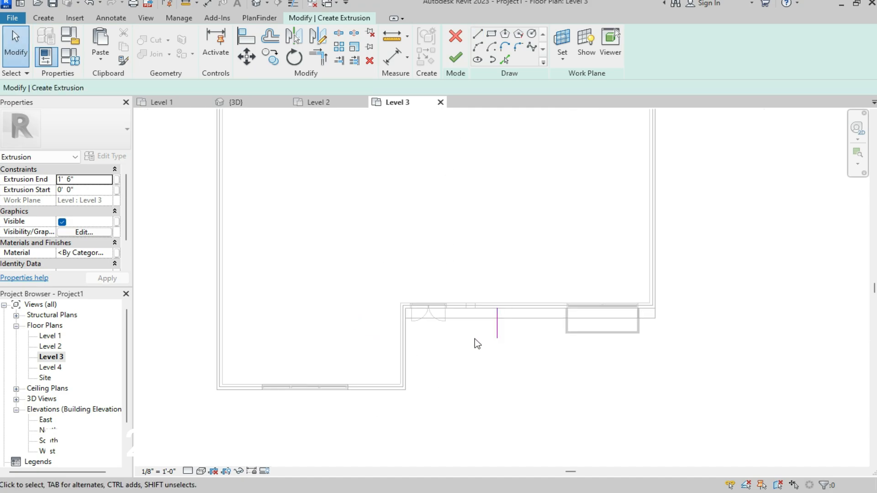
scroll(474, 338, up, 2)
click(521, 329)
key(Delete)
scroll(528, 343, down, 2)
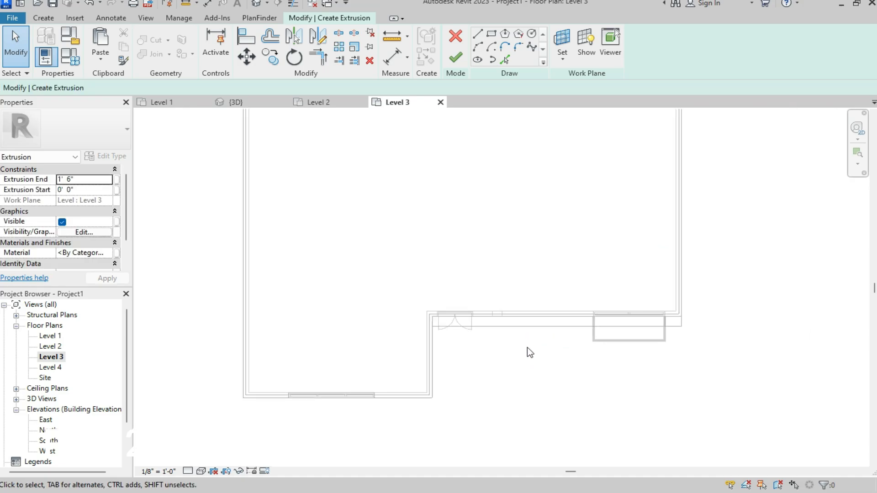
- Quit the empty extrusion sketch without creating a form and finish the in-place model
click(457, 64)
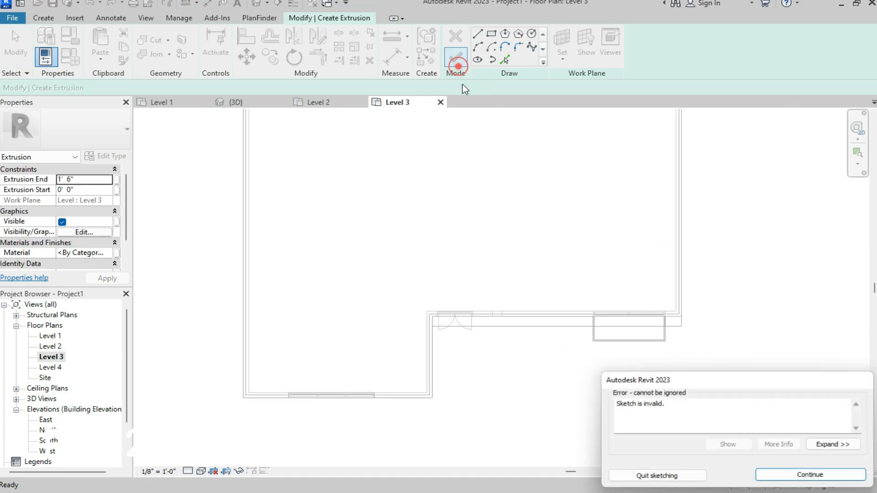
click(668, 476)
click(471, 256)
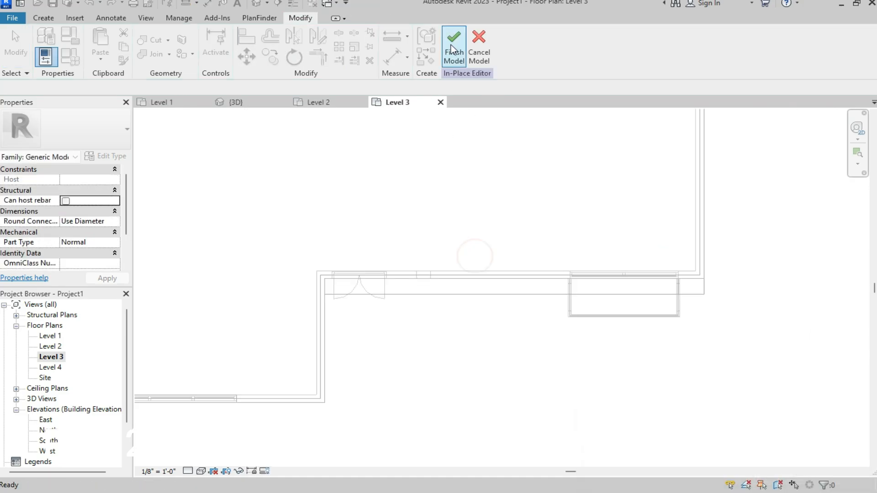
click(454, 41)
click(522, 255)
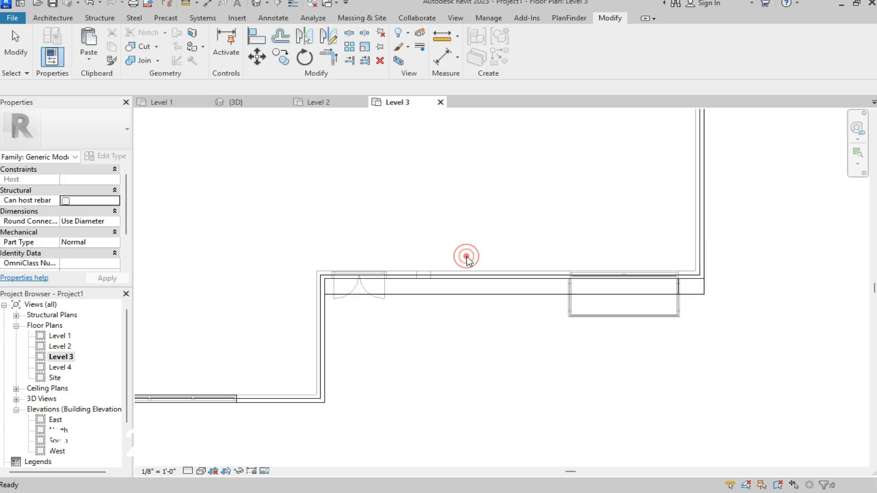
scroll(418, 304, down, 2)
scroll(424, 303, up, 4)
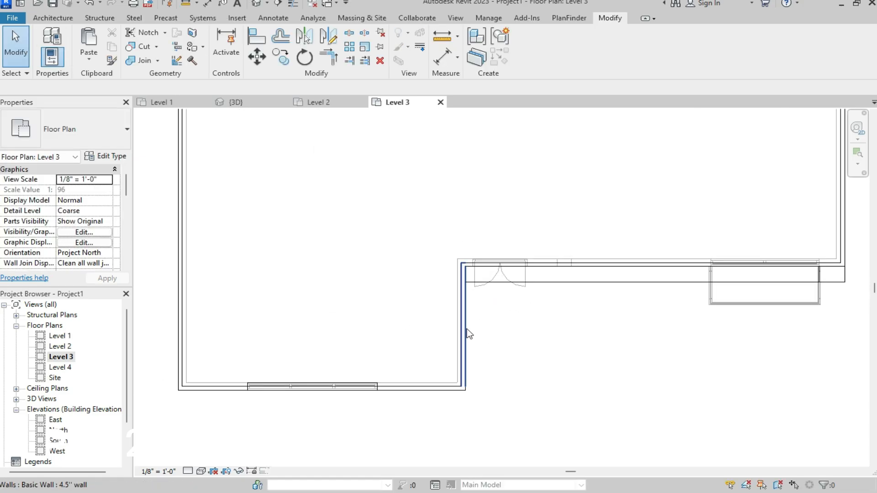
click(466, 330)
scroll(403, 365, down, 2)
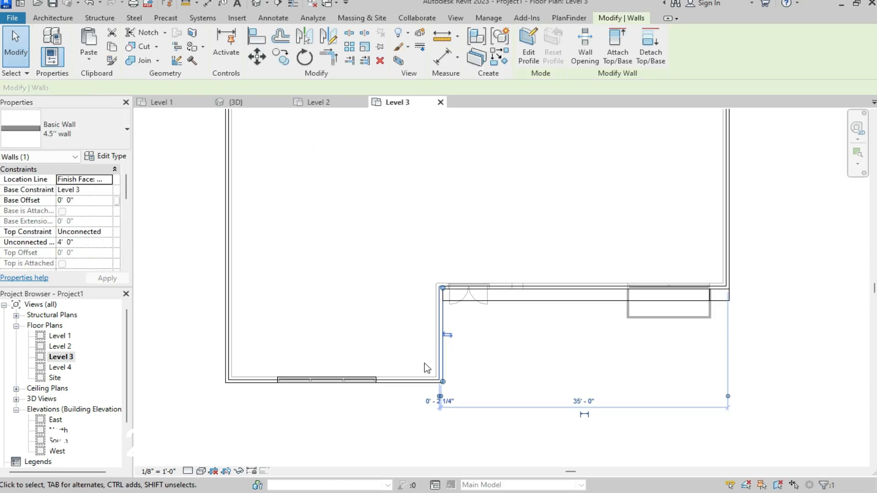
scroll(424, 363, up, 1)
scroll(439, 357, up, 2)
scroll(446, 337, down, 3)
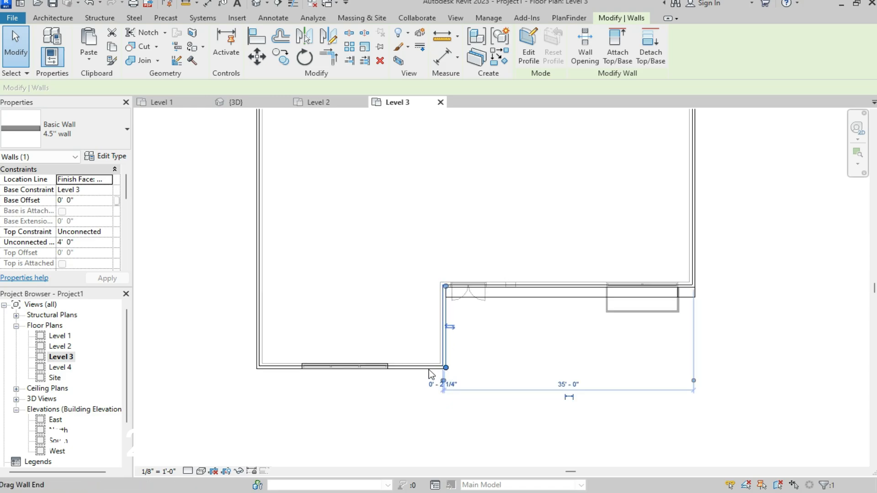
scroll(428, 369, up, 2)
key(Escape)
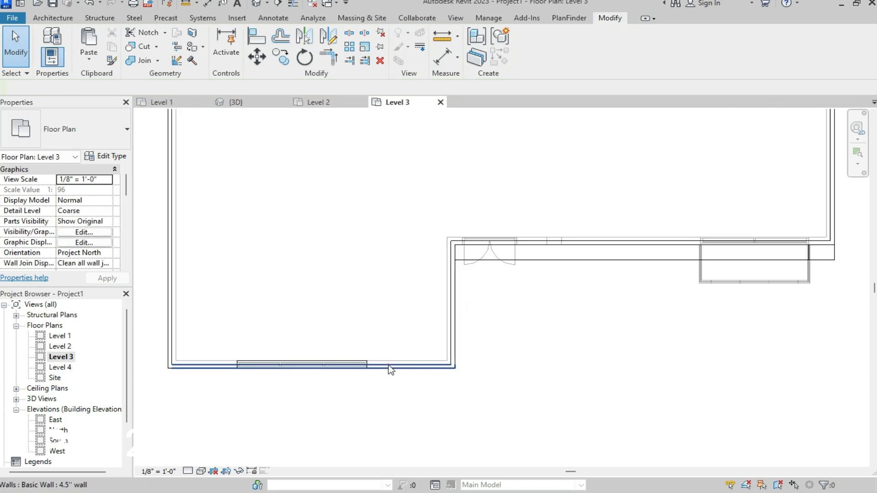
- Select the projecting block's 4.5" front wall on Level 3 and move its temporary dimension's witness lines to the outer wall faces
click(388, 366)
scroll(321, 411, down, 2)
scroll(322, 390, up, 5)
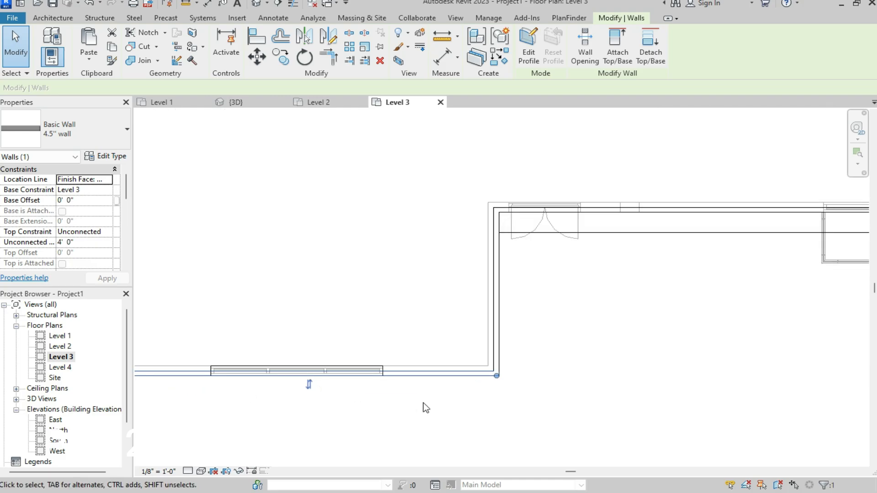
scroll(239, 376, down, 3)
drag(147, 372, 421, 269)
scroll(424, 338, down, 3)
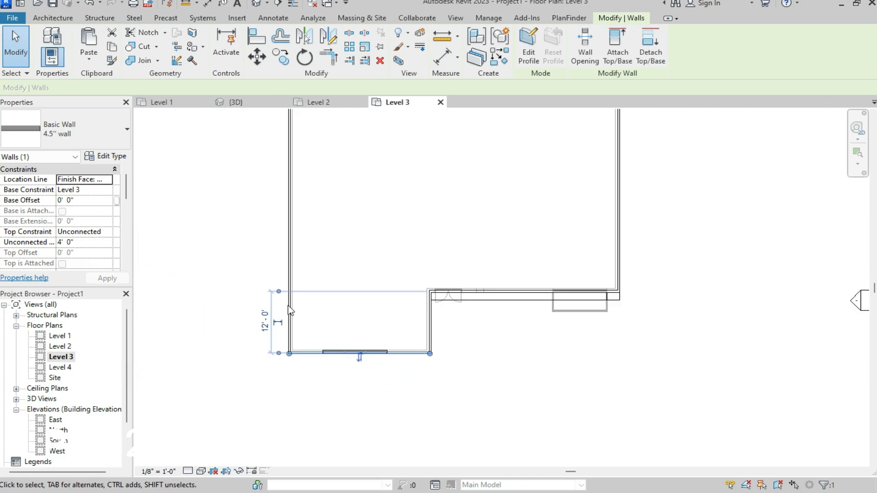
scroll(264, 331, up, 3)
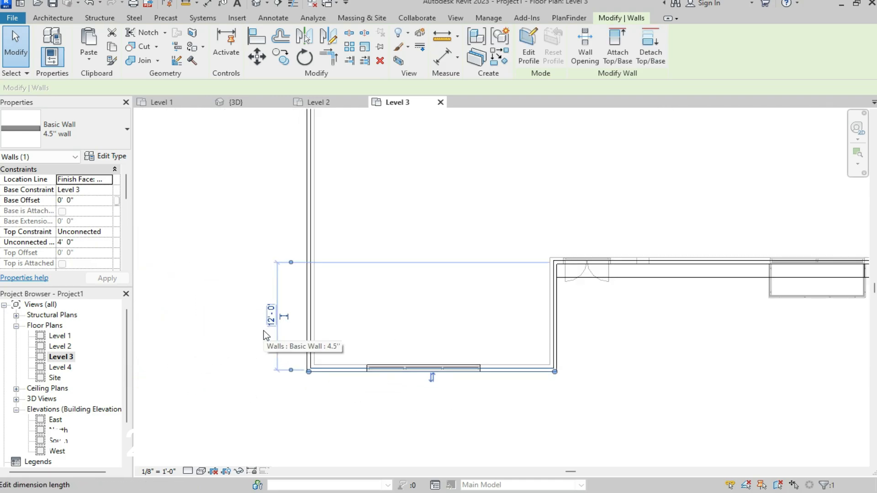
click(289, 262)
scroll(299, 340, up, 2)
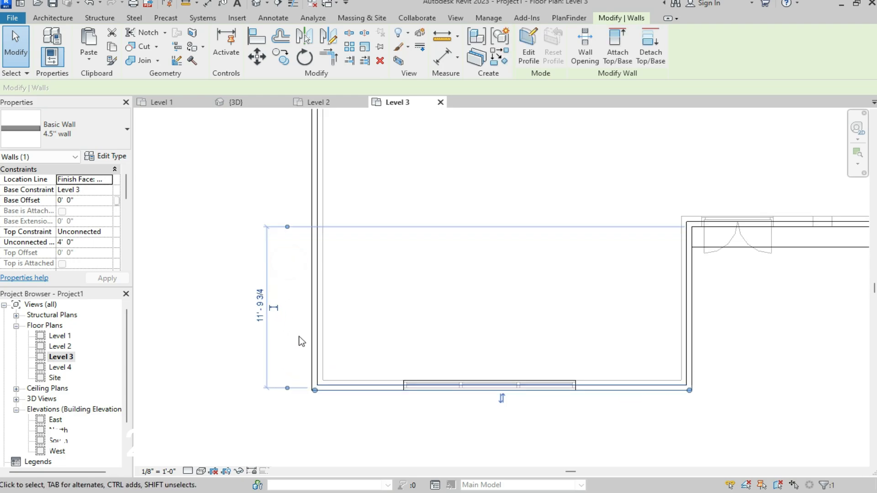
scroll(219, 353, down, 2)
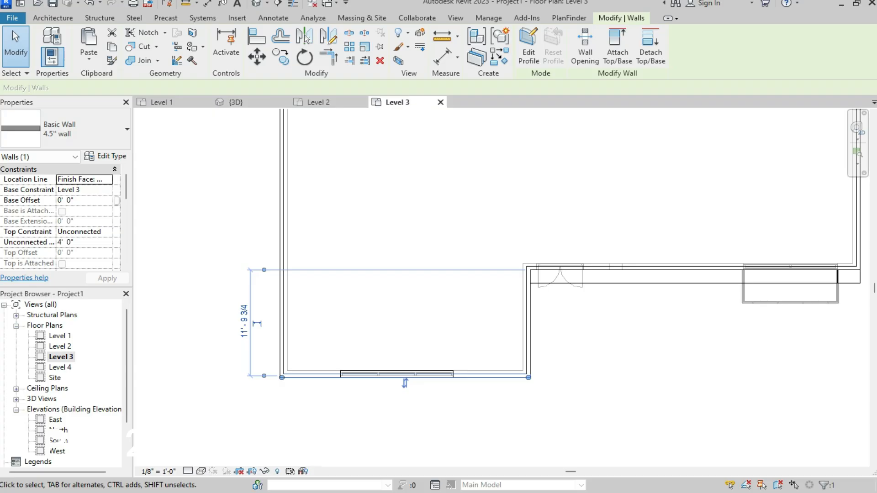
scroll(275, 296, up, 2)
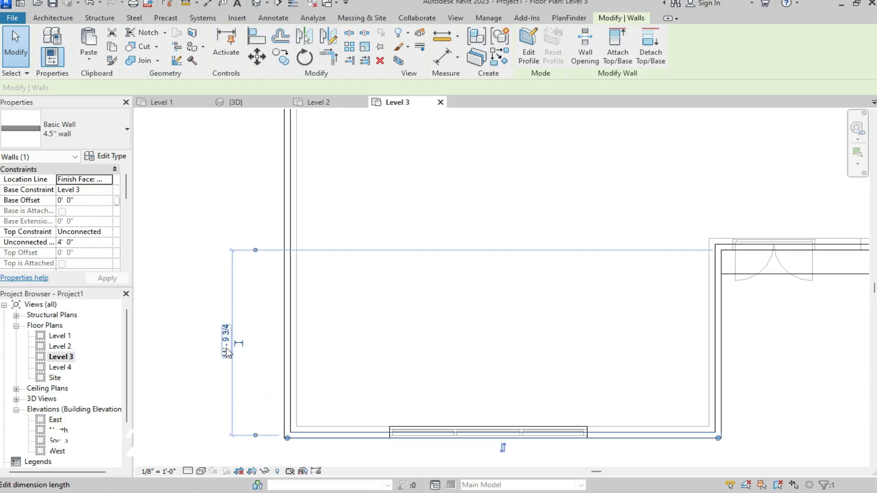
click(256, 436)
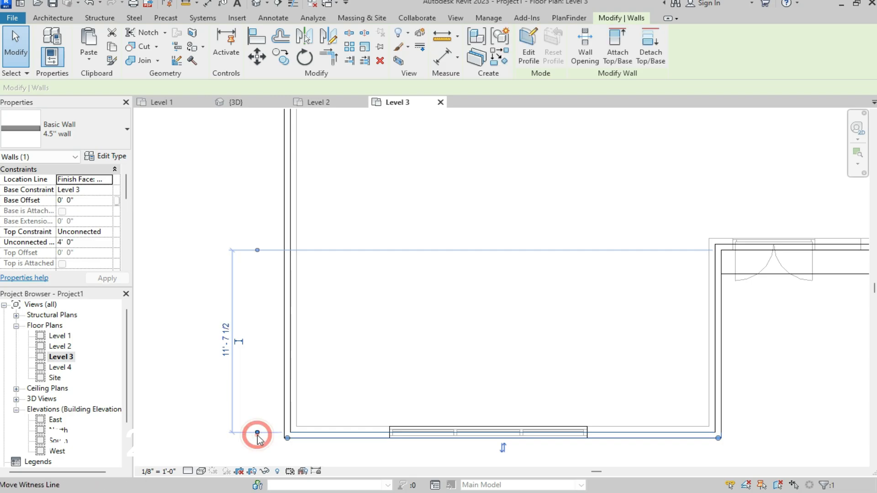
click(255, 438)
- Set the distance between the Level 3 projecting front wall and the recessed front wall to 6'
click(227, 346)
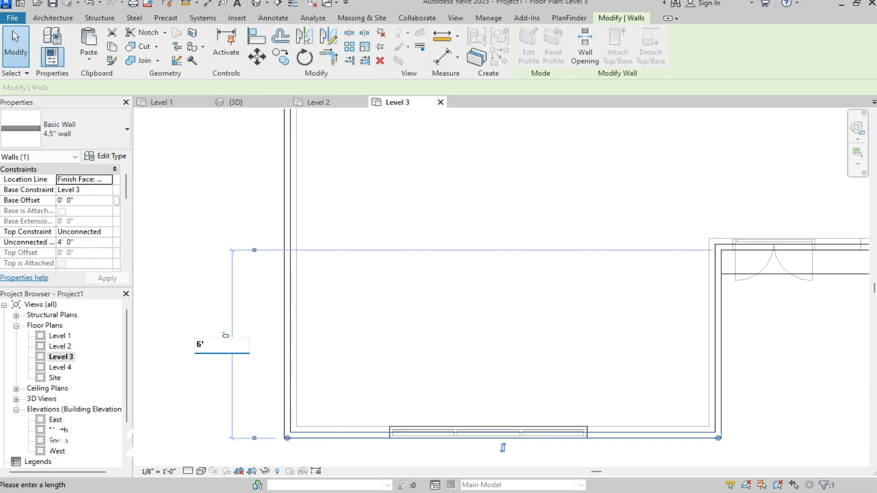
text(6')
key(Return)
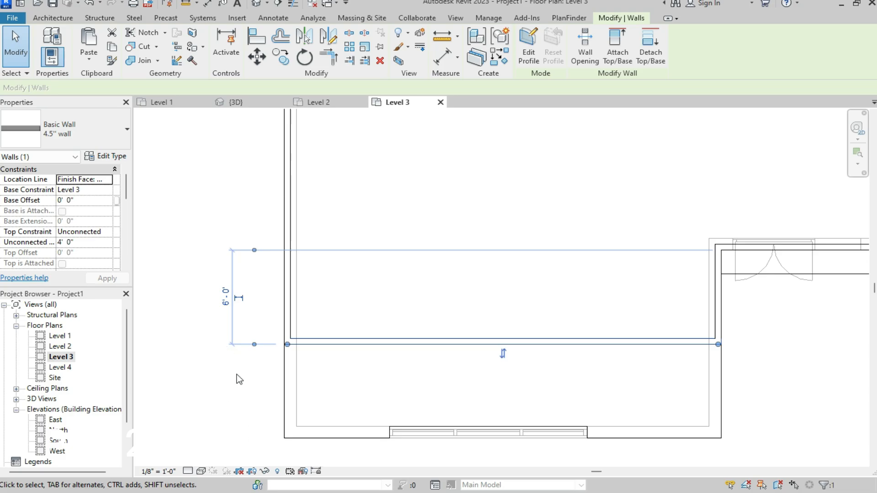
- In the Level 2 floor plan, set the projecting 9" front wall 6' from the recessed front wall, measured between outer faces
click(309, 105)
scroll(496, 393, down, 2)
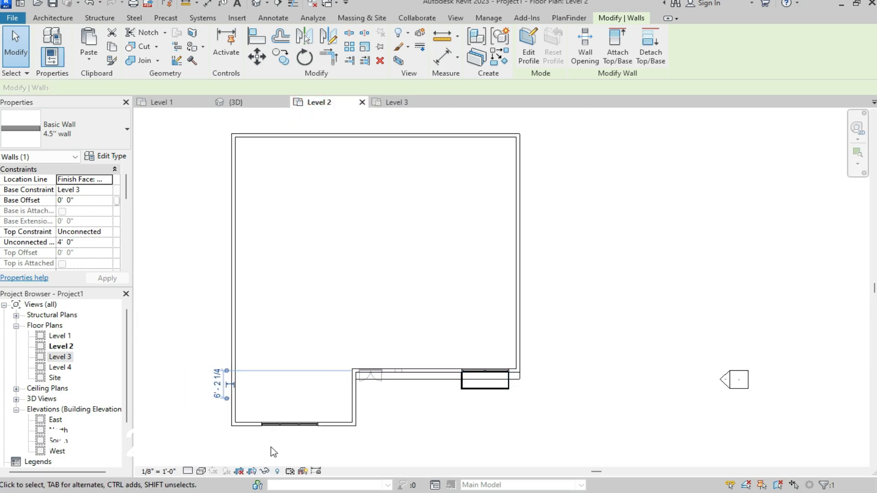
scroll(270, 450, up, 2)
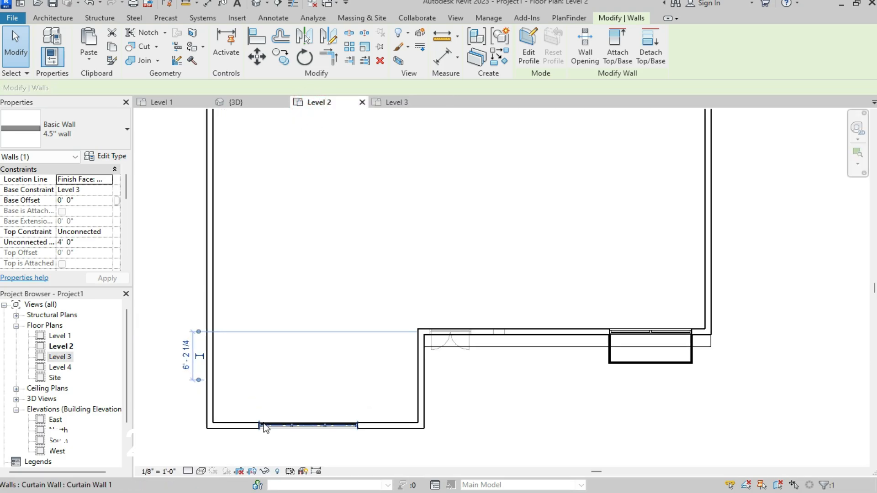
click(237, 425)
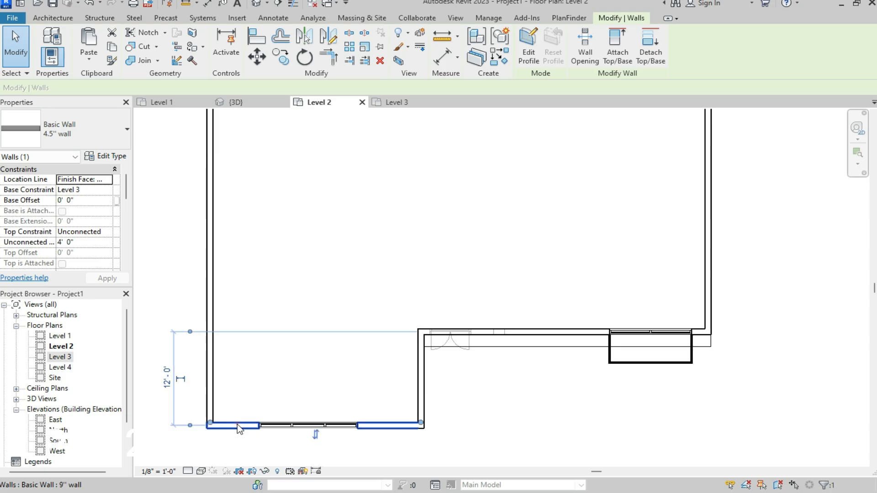
click(189, 421)
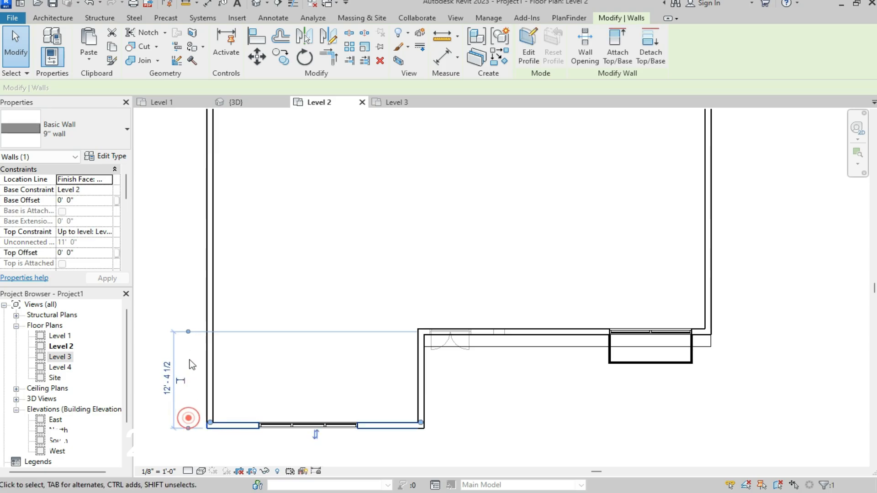
click(184, 330)
click(182, 330)
click(168, 379)
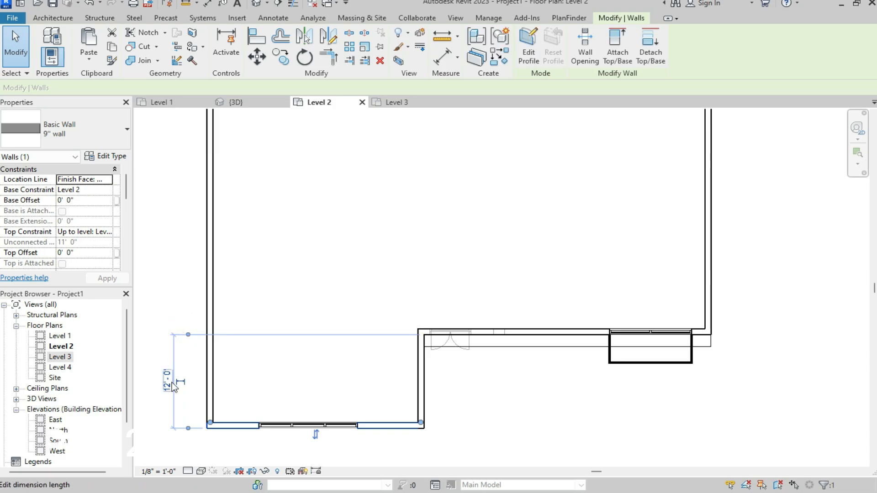
click(165, 378)
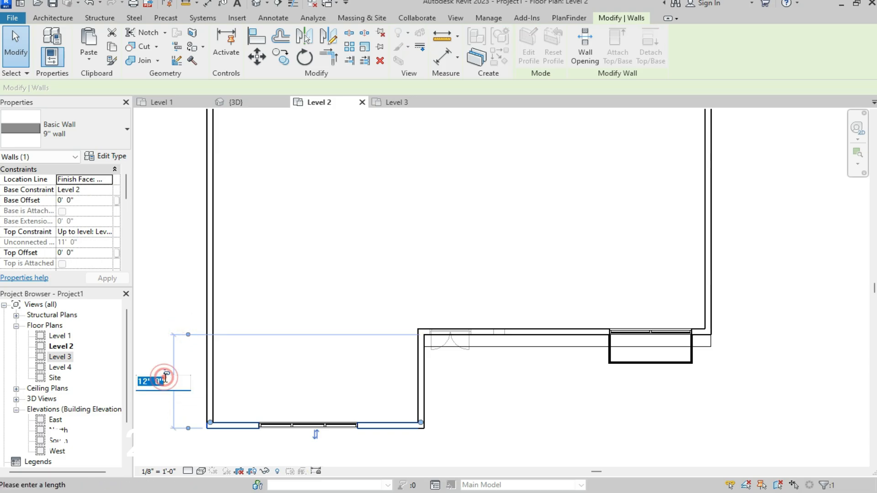
key(Return)
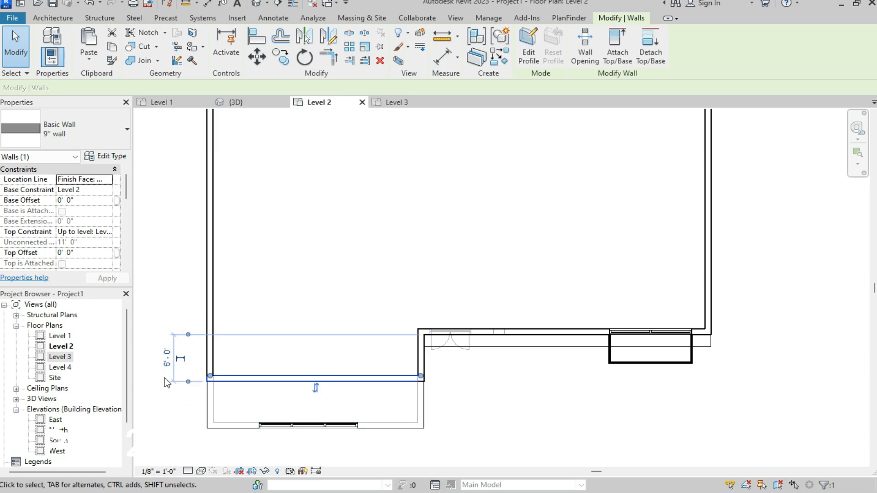
- In the Level 1 floor plan, set the projecting 9" front wall 6' from the outer face of the recessed front wall
click(174, 103)
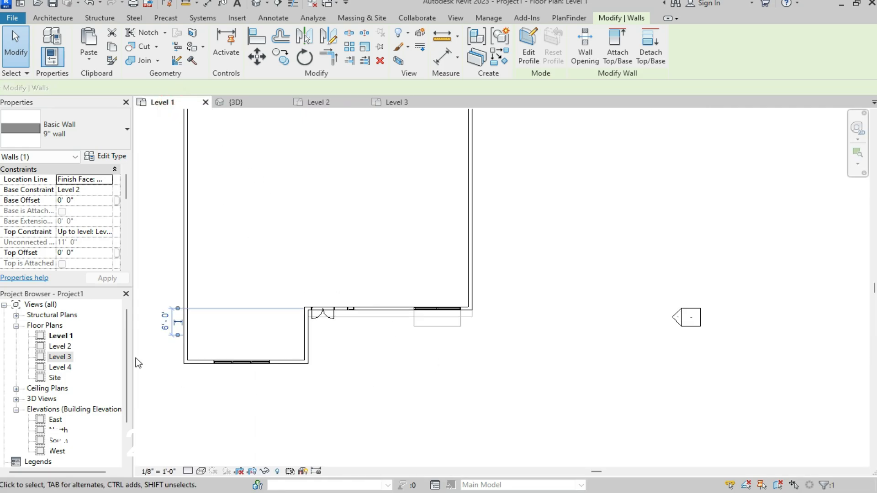
scroll(191, 344, up, 4)
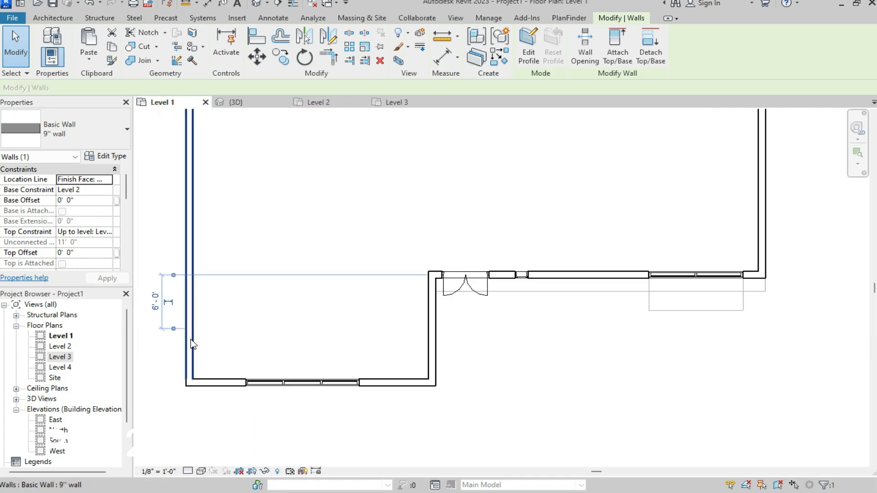
click(216, 382)
drag(169, 276, 169, 278)
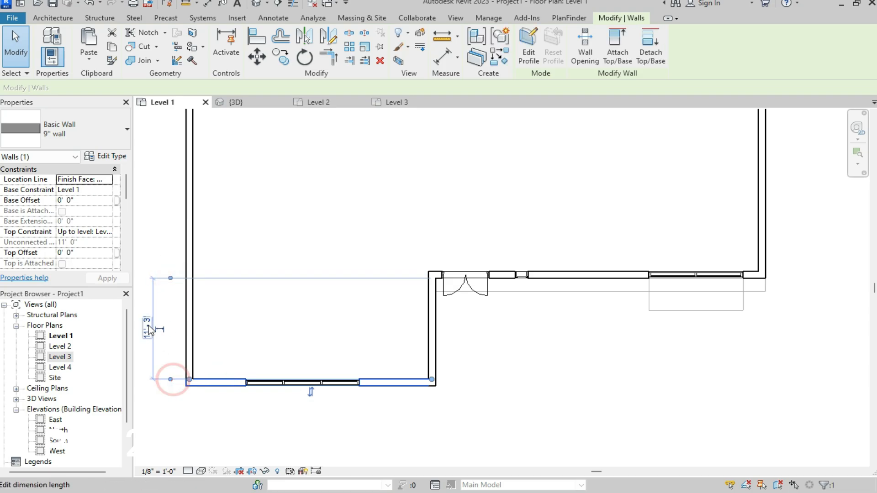
click(148, 327)
key(Escape)
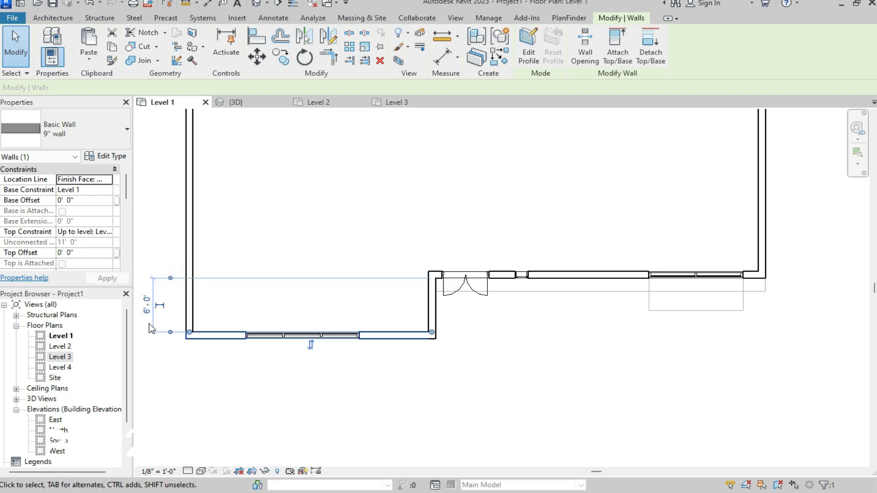
- Switch to the 3D view, clear the wall selection and examine the projecting block beside the entrance up close
click(236, 102)
scroll(367, 304, down, 6)
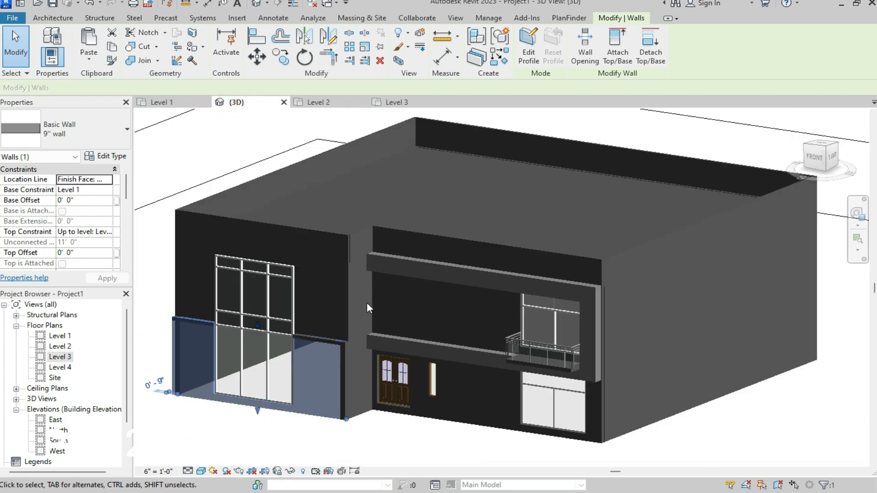
key(Escape)
scroll(322, 328, up, 6)
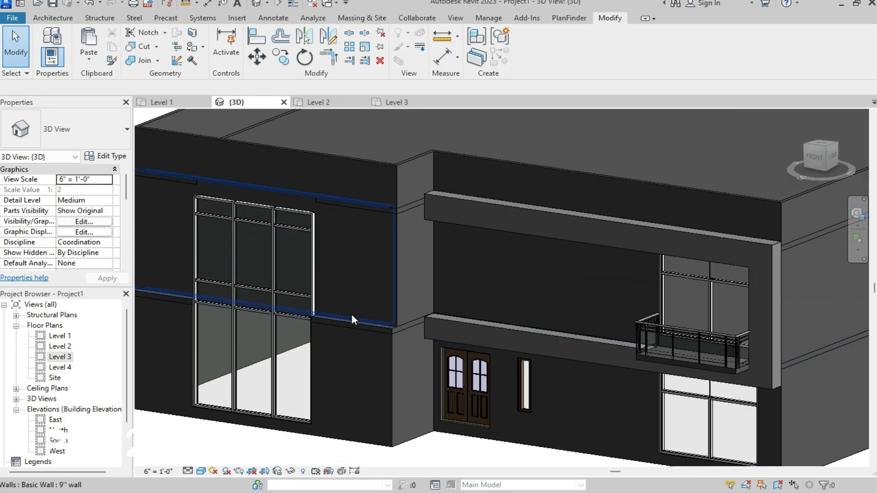
- Move the Level 1 projecting 9" front wall towards the face of the wall above it at the Level 2 floor line
scroll(372, 335, up, 4)
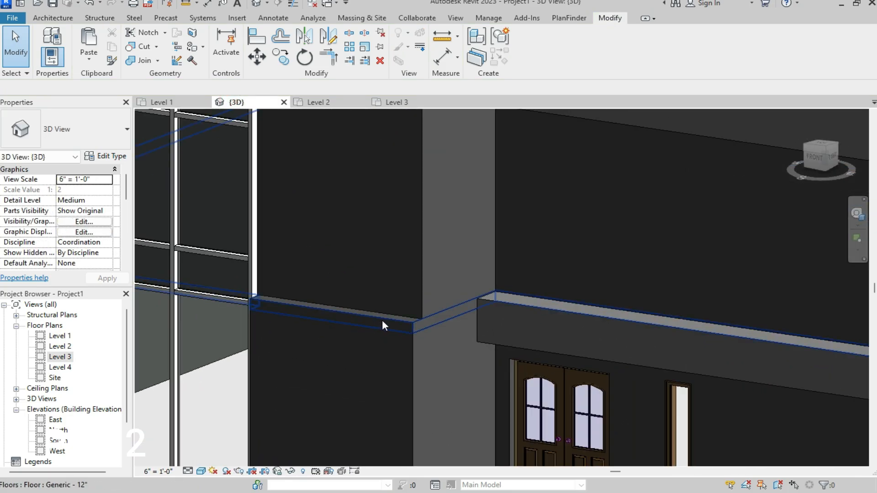
click(382, 319)
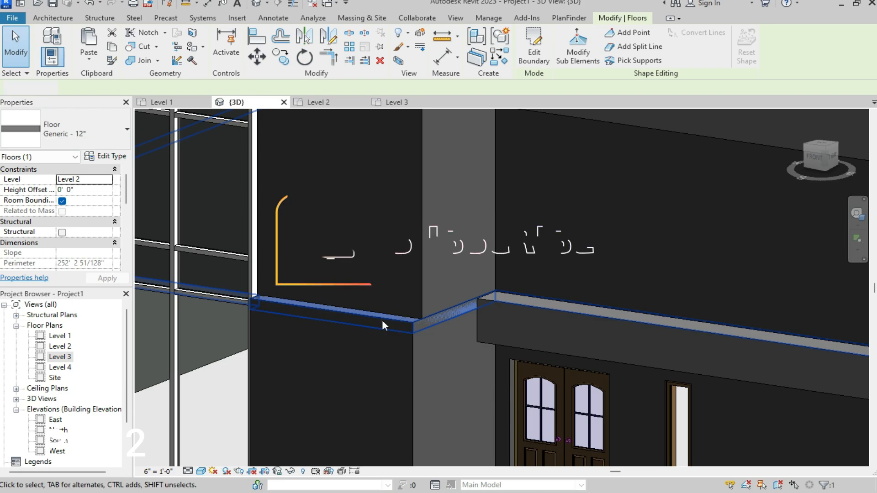
double_click(382, 320)
scroll(382, 320, down, 5)
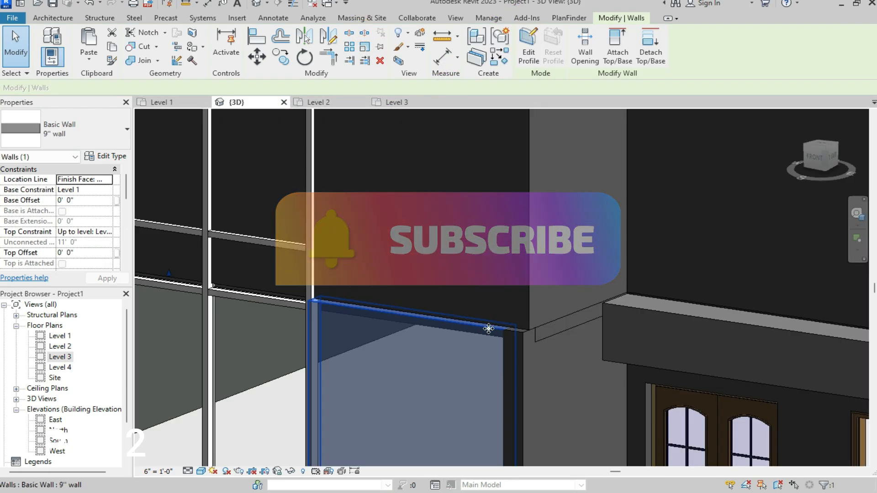
drag(489, 329, 518, 322)
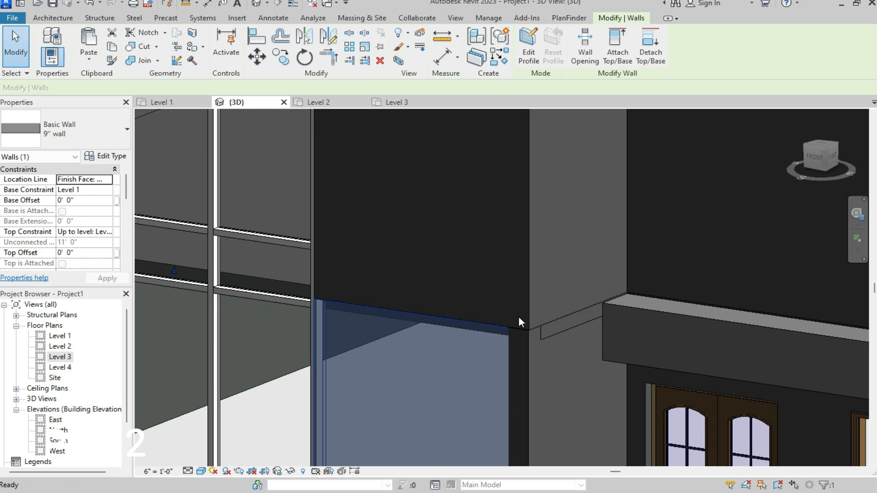
key(Escape)
- Align the front faces of the Level 1 and Level 2 projecting walls flush at the block's corner
scroll(519, 316, up, 4)
scroll(532, 410, up, 3)
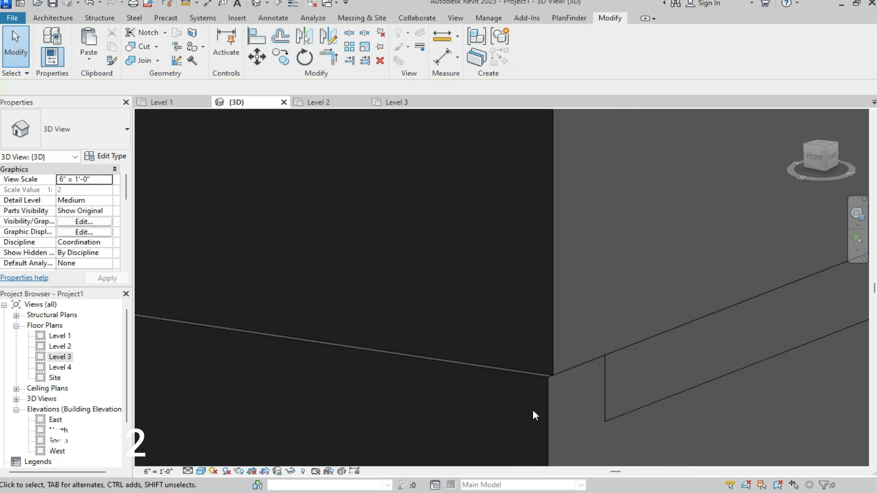
key(a)
key(l)
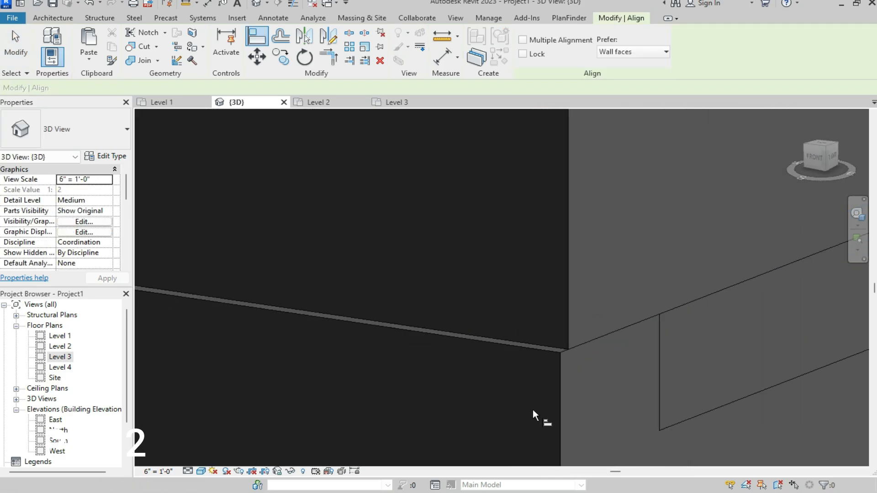
click(558, 382)
click(567, 330)
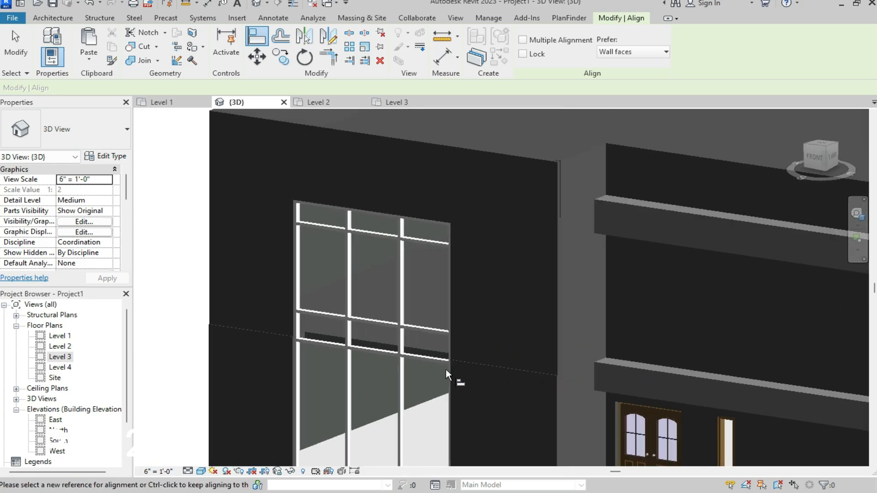
key(Escape)
key(Escape)
- Select the Level 1 projecting front wall, check it in the Level 1 and Level 2 plans, and return to the 3D view with nothing selected
click(231, 328)
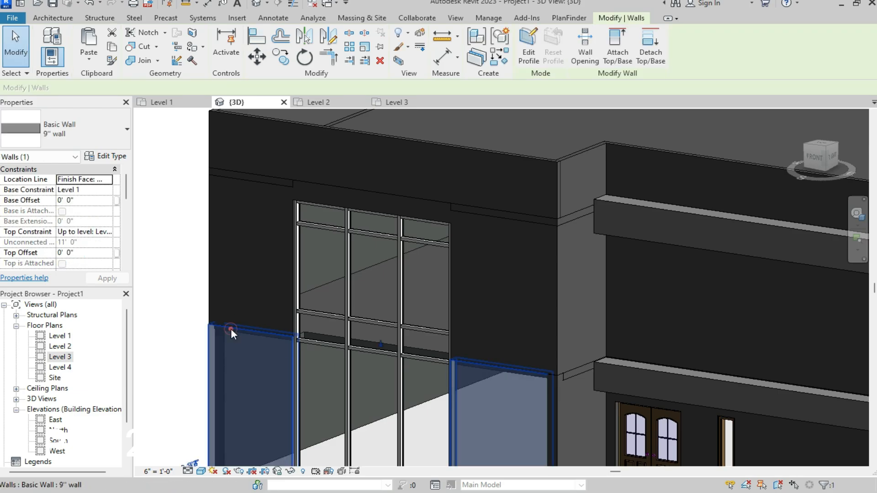
scroll(350, 338, down, 4)
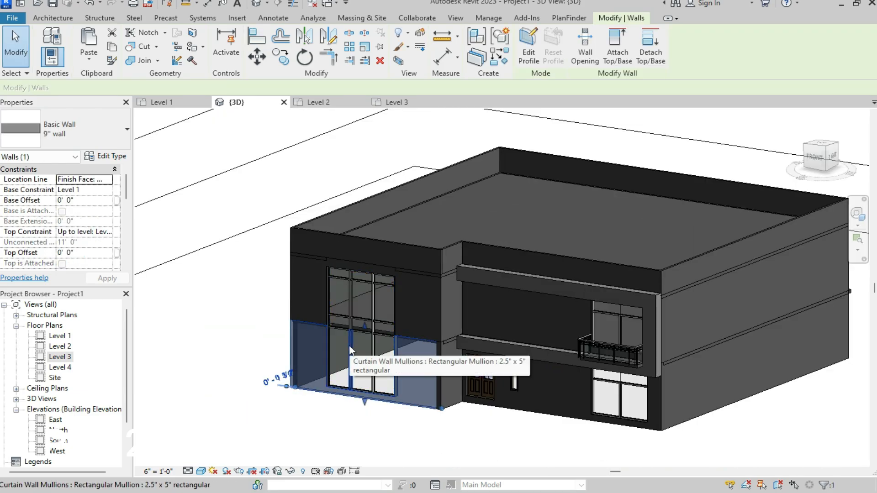
click(169, 101)
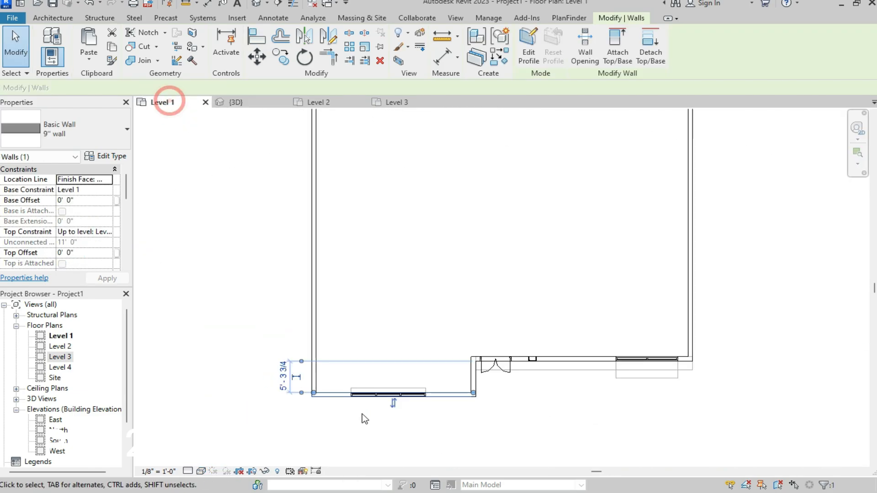
click(320, 101)
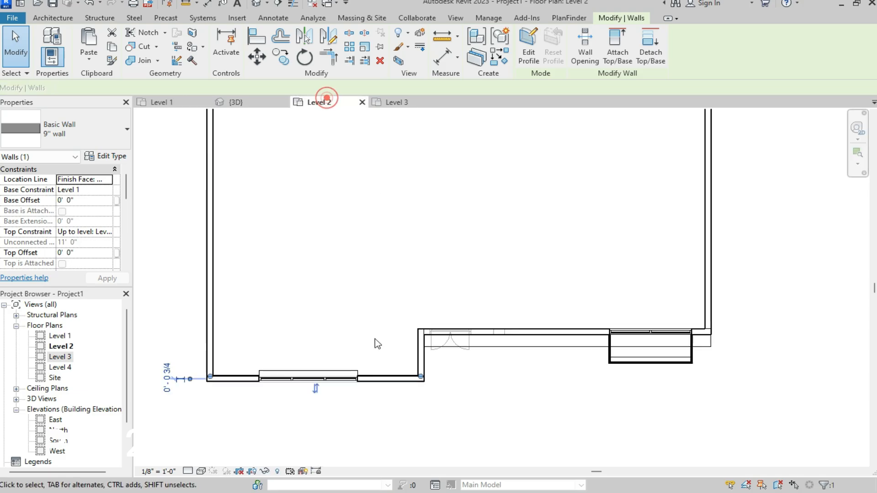
scroll(363, 393, up, 5)
scroll(614, 374, down, 7)
scroll(184, 365, up, 6)
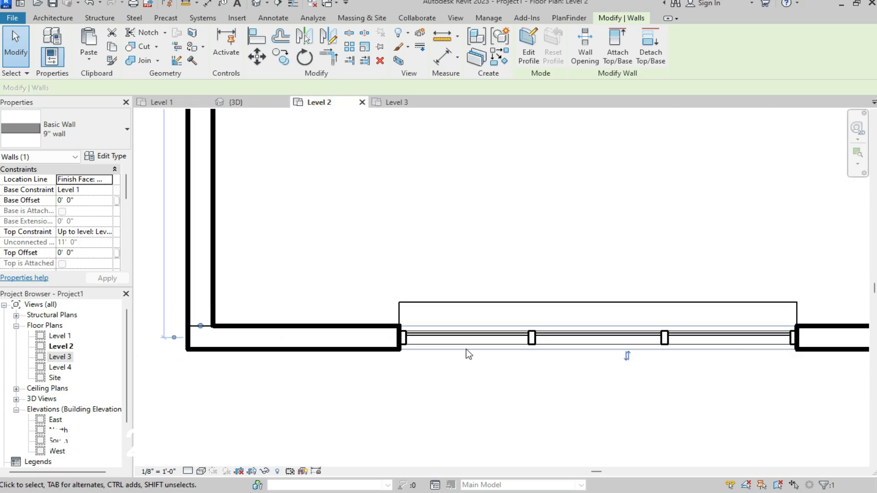
scroll(467, 352, up, 3)
click(245, 103)
key(Escape)
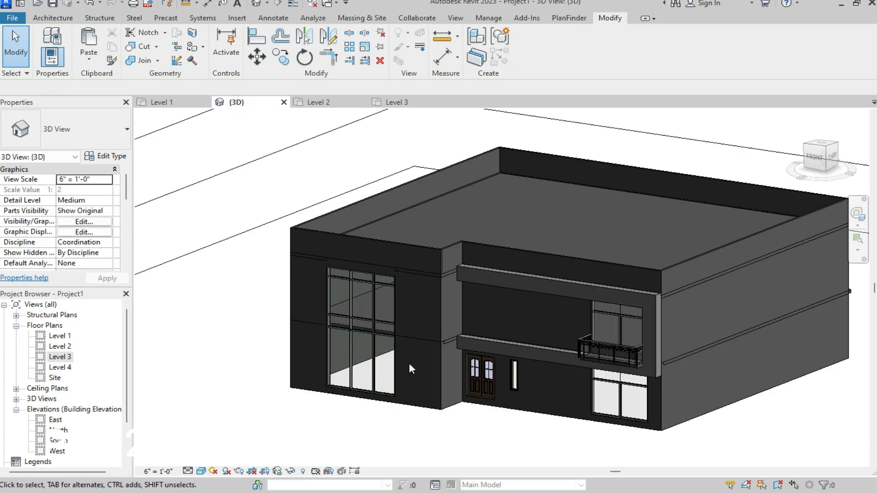
- Examine the villa's facade, balcony and surrounding frame in 3D, including from the front
scroll(409, 365, up, 4)
scroll(408, 370, down, 4)
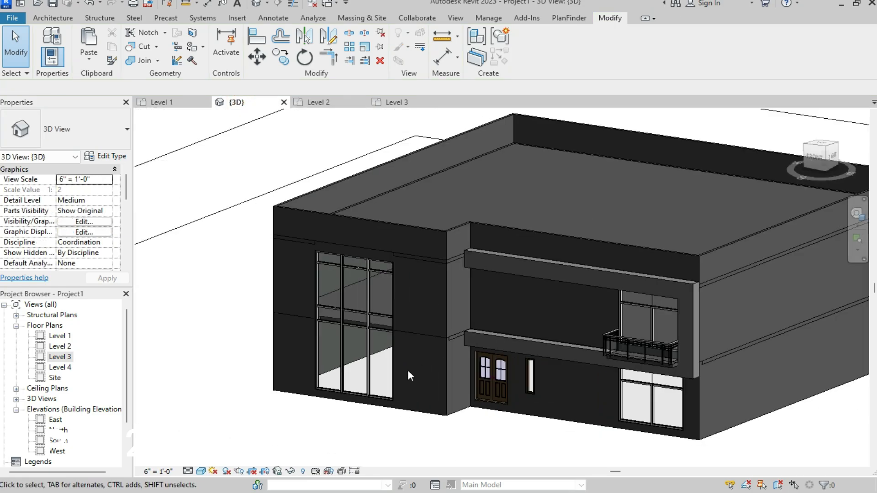
scroll(411, 295, down, 3)
scroll(549, 216, up, 5)
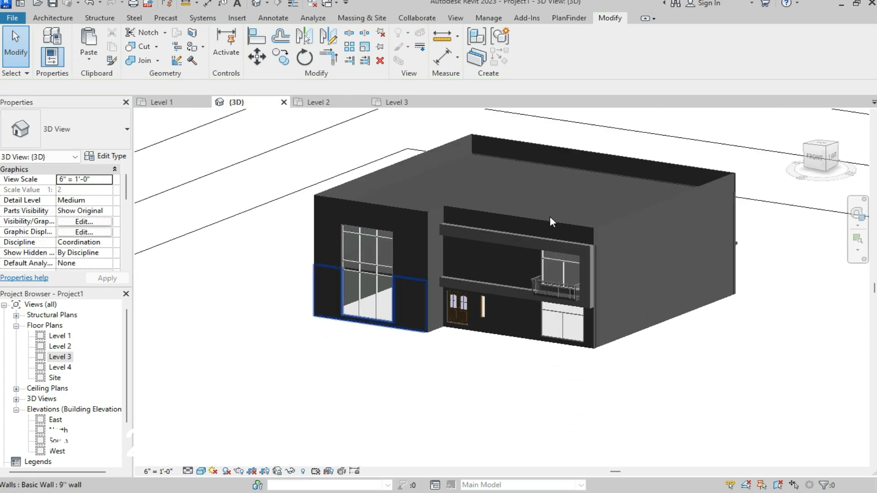
scroll(314, 356, up, 4)
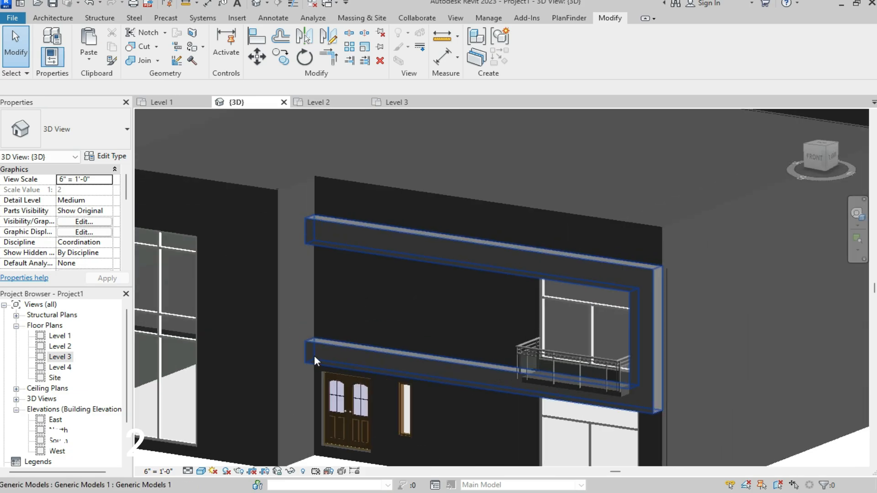
click(814, 158)
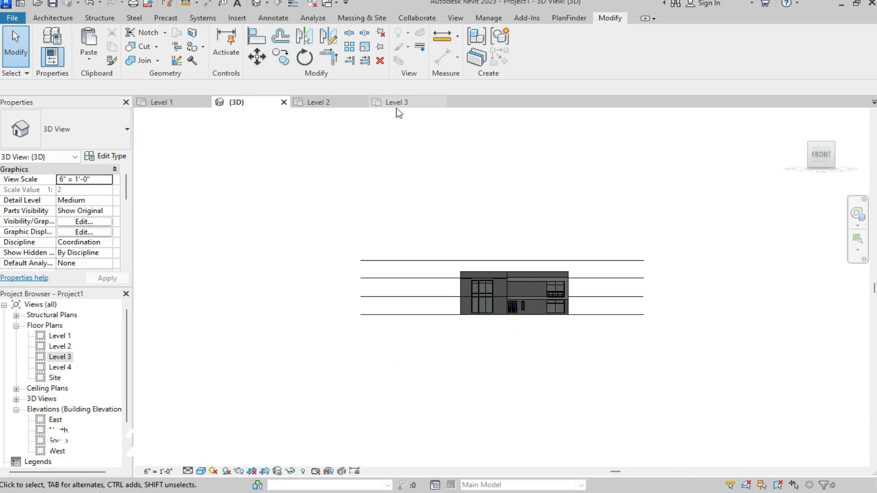
- In the Level 3 floor plan, start an in-place component in the Generic Models category with the default name
click(407, 105)
scroll(447, 368, down, 3)
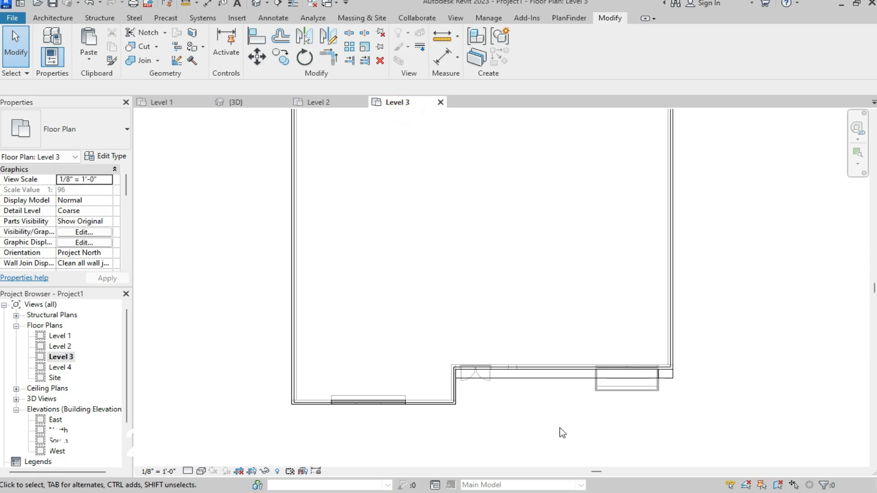
scroll(513, 368, up, 5)
scroll(466, 356, down, 1)
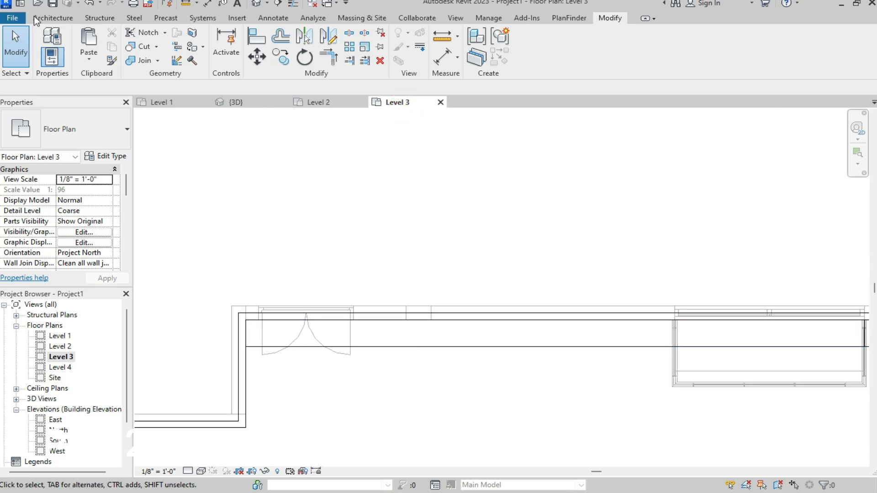
click(51, 17)
click(142, 51)
click(147, 102)
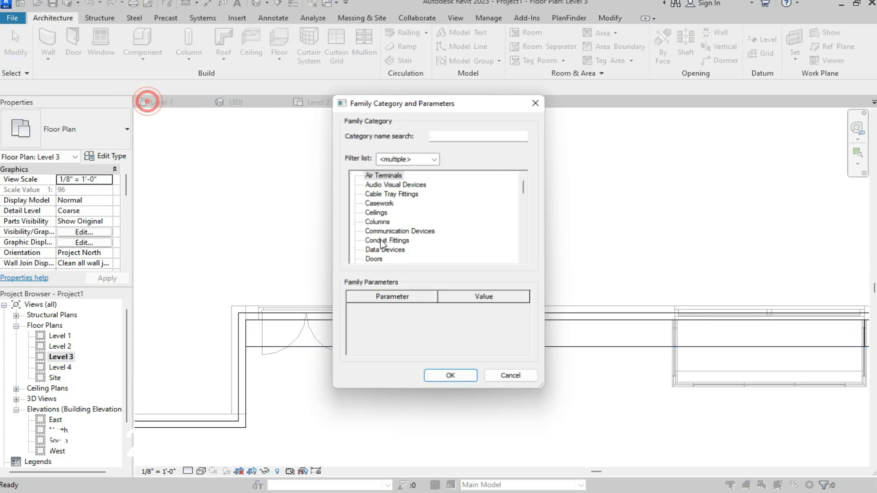
click(375, 213)
key(g)
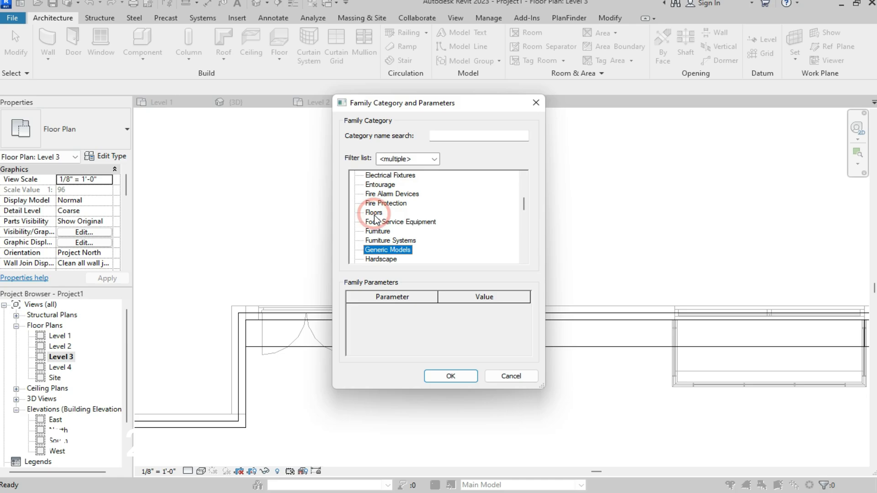
click(447, 376)
click(434, 270)
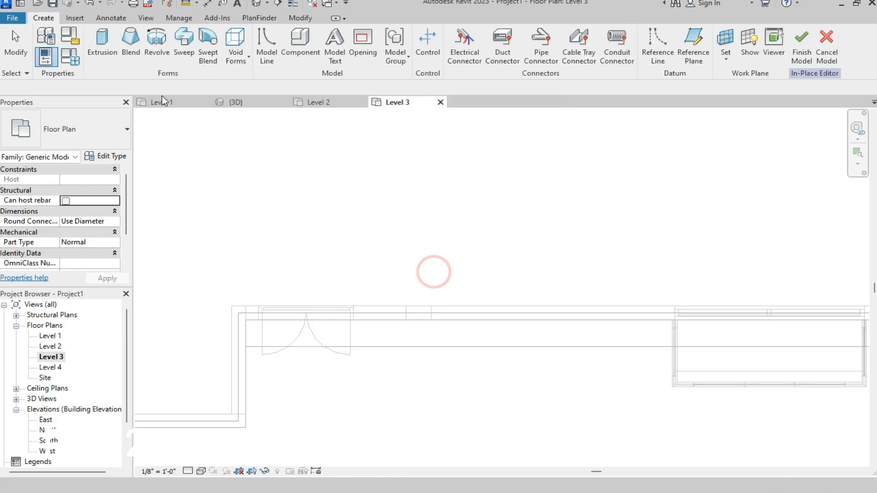
- Start an extrusion and sketch a line about 7'-3" long straight out from the recessed front wall, between the entrance door and the balcony
click(97, 41)
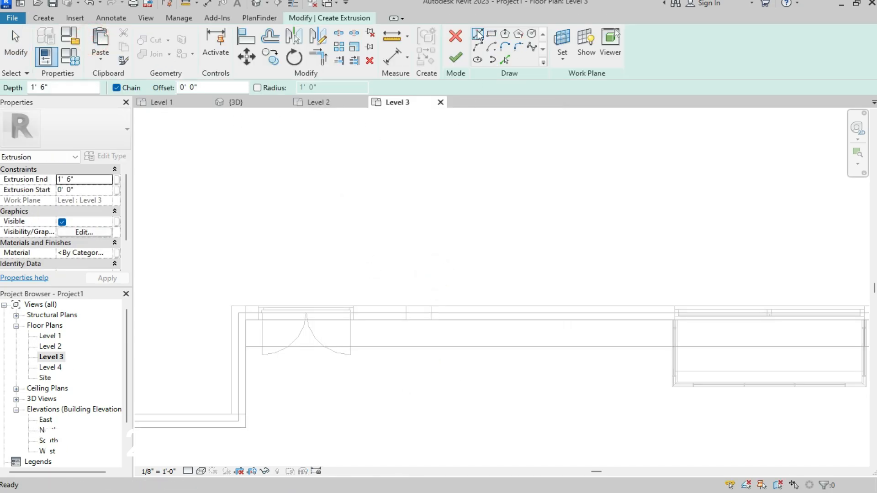
click(478, 35)
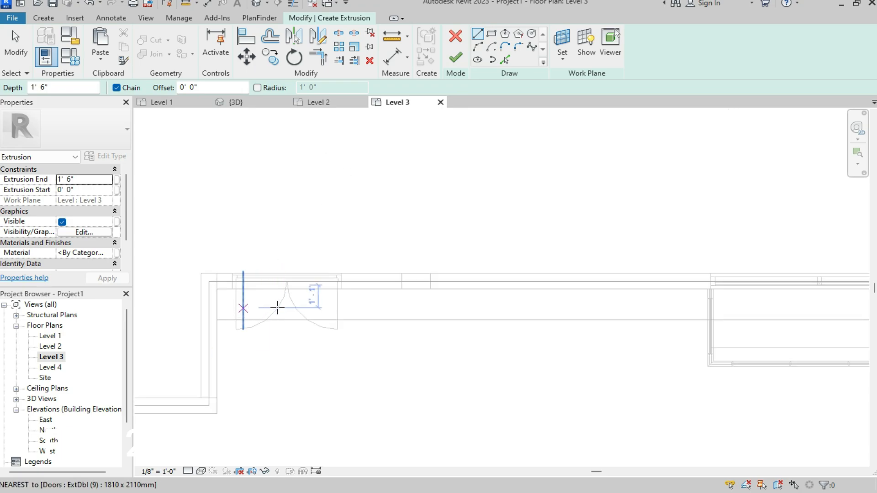
click(467, 291)
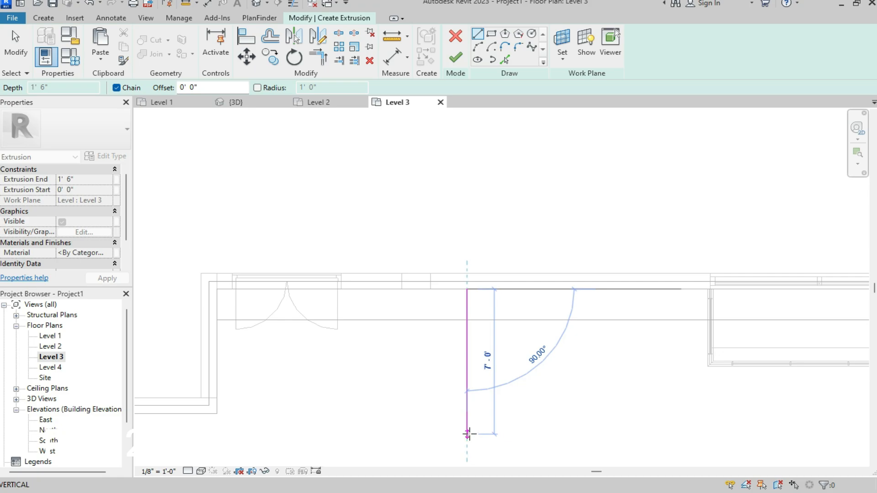
click(467, 440)
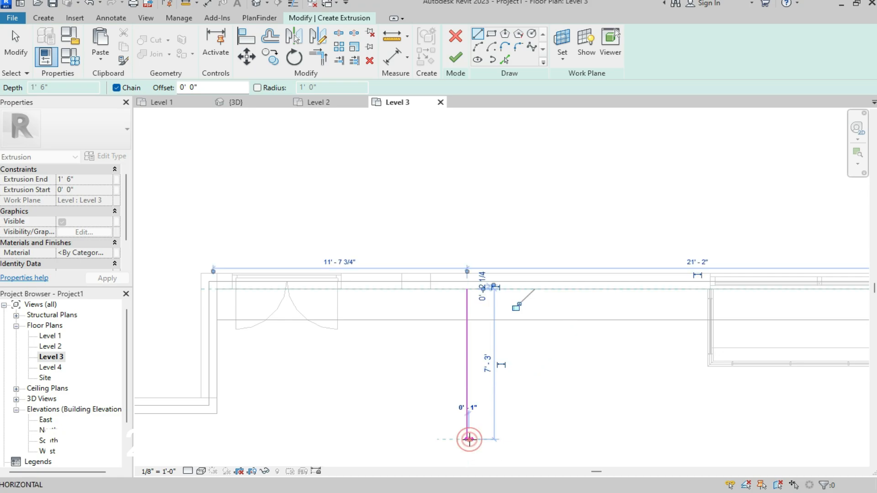
key(Escape)
scroll(527, 378, down, 3)
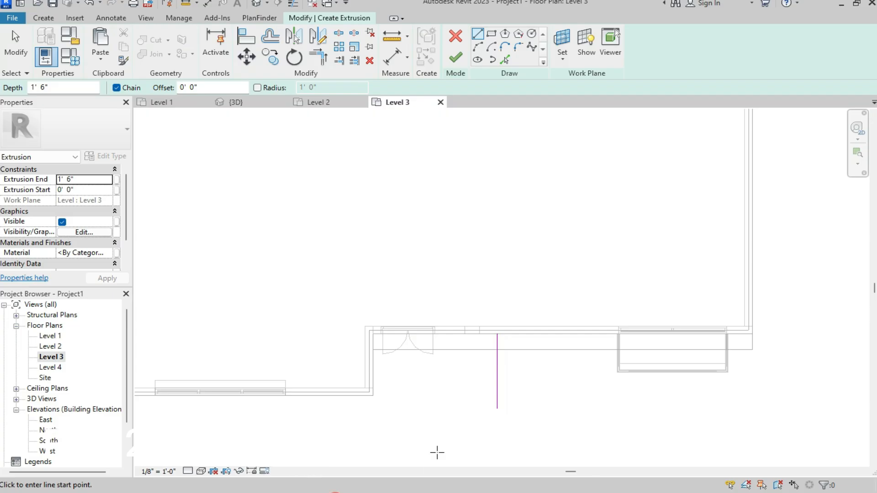
- From the outer end of that line, sketch a line about 33'-6" long parallel to the projecting block's front wall
scroll(397, 427, down, 3)
scroll(397, 425, up, 3)
click(572, 348)
click(572, 412)
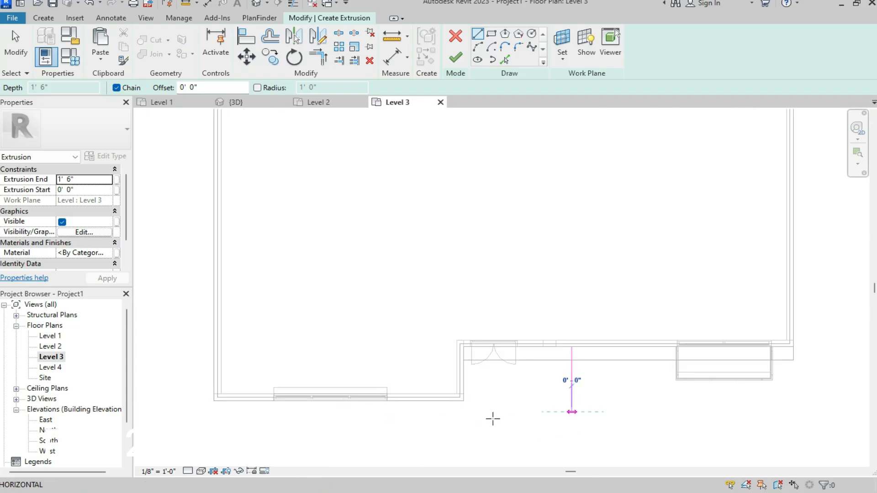
click(251, 412)
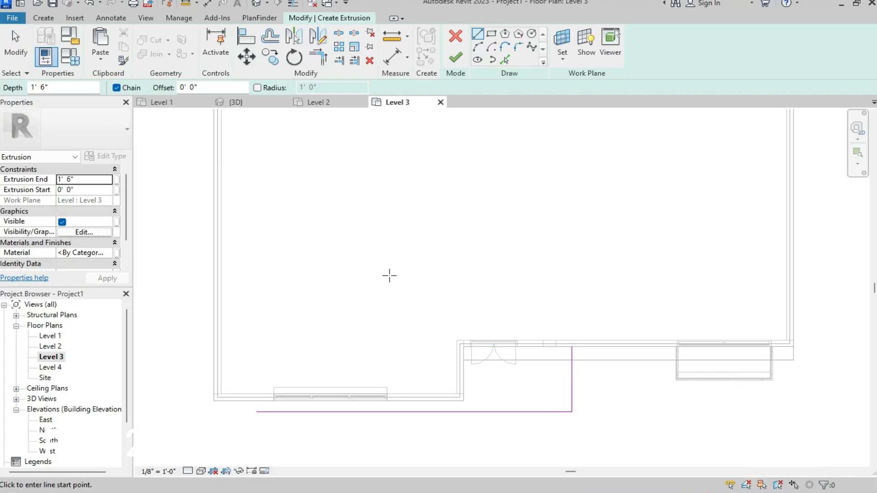
- Set the long sketch line 1'-0" away from the outer face of the projecting front wall
scroll(388, 275, up, 2)
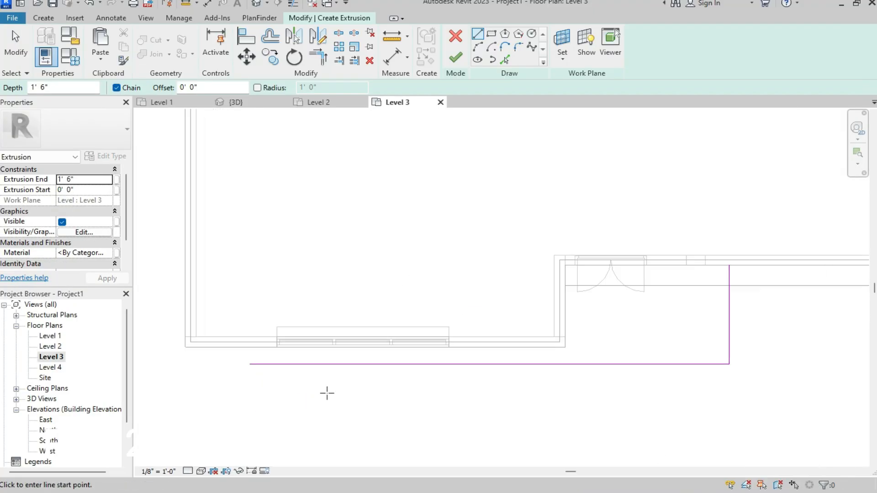
scroll(264, 366, up, 3)
click(264, 364)
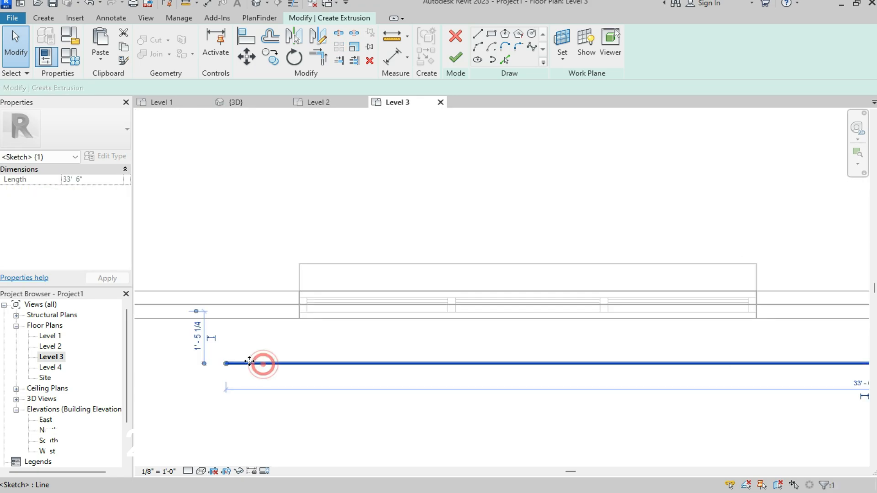
scroll(249, 362, down, 3)
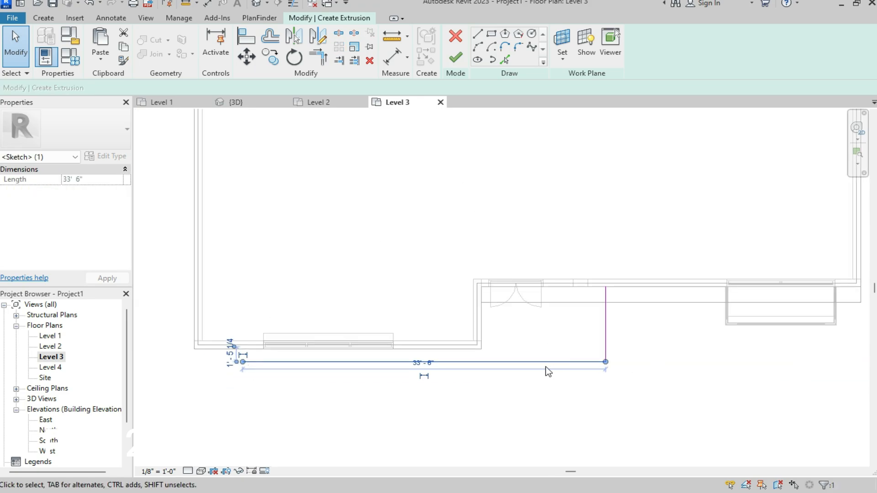
scroll(434, 365, up, 2)
scroll(247, 358, down, 3)
scroll(243, 355, up, 1)
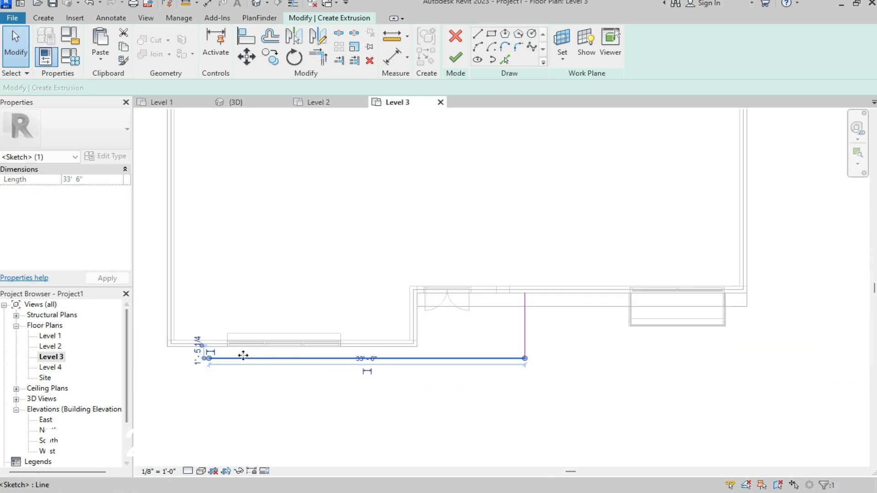
scroll(183, 358, up, 4)
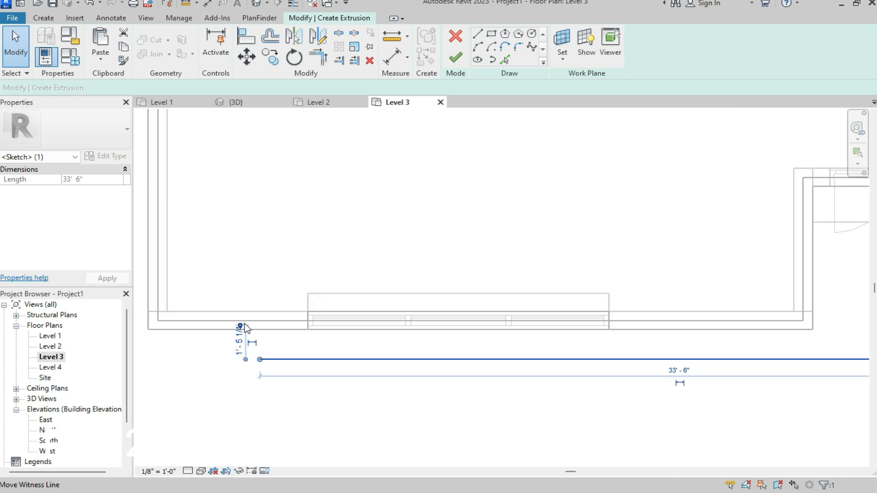
drag(245, 325, 244, 324)
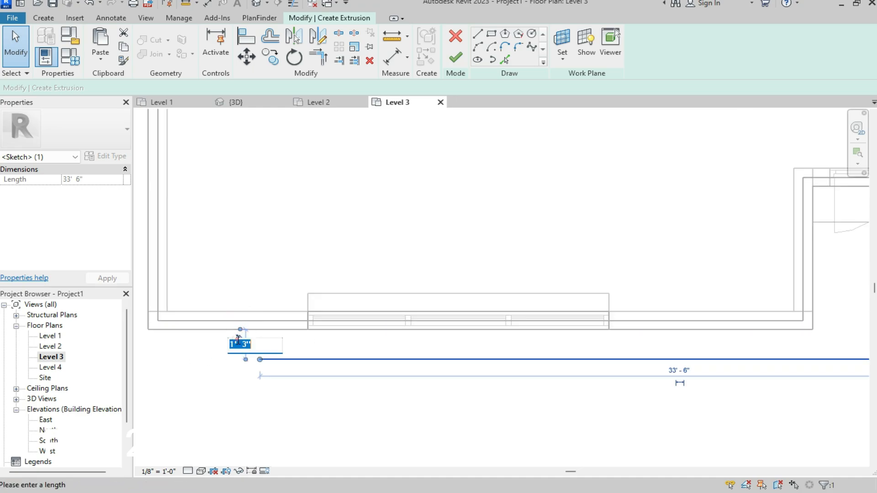
scroll(237, 340, down, 4)
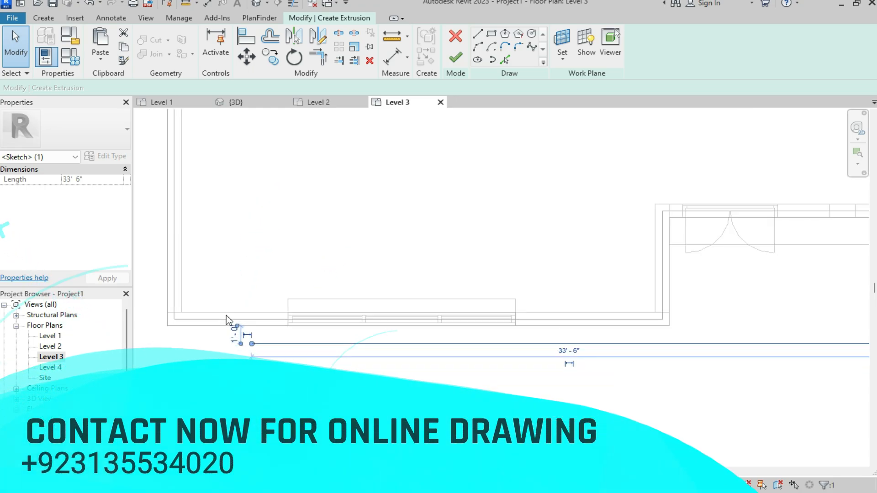
- Close the canopy extrusion outline with lines from the outer edge's wall-side end along the stepped wall faces to the front line's free end
scroll(398, 294, up, 2)
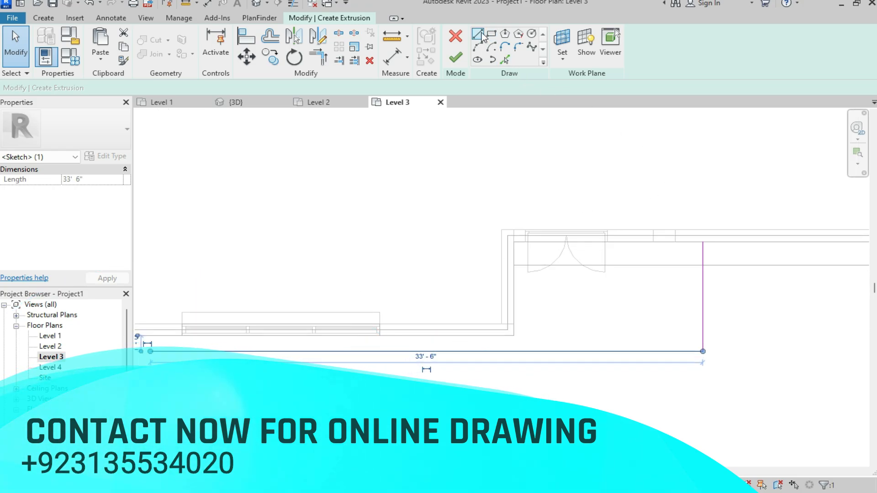
key(Escape)
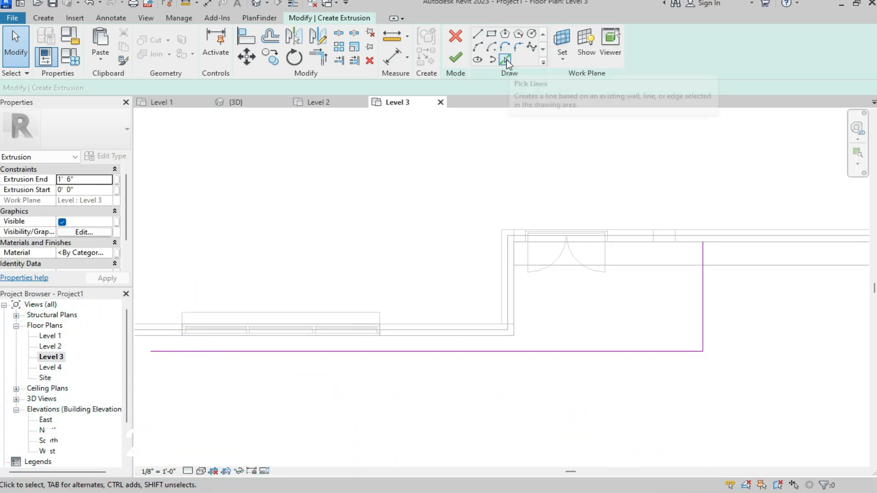
click(477, 33)
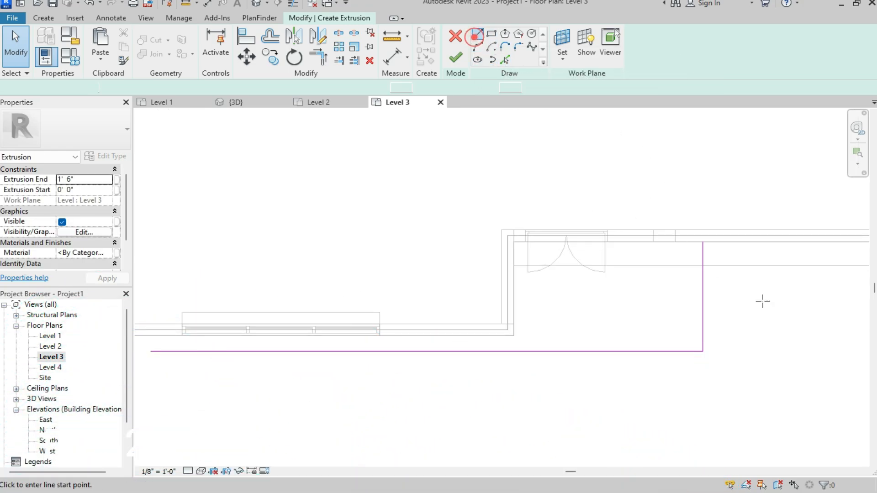
click(702, 242)
click(514, 242)
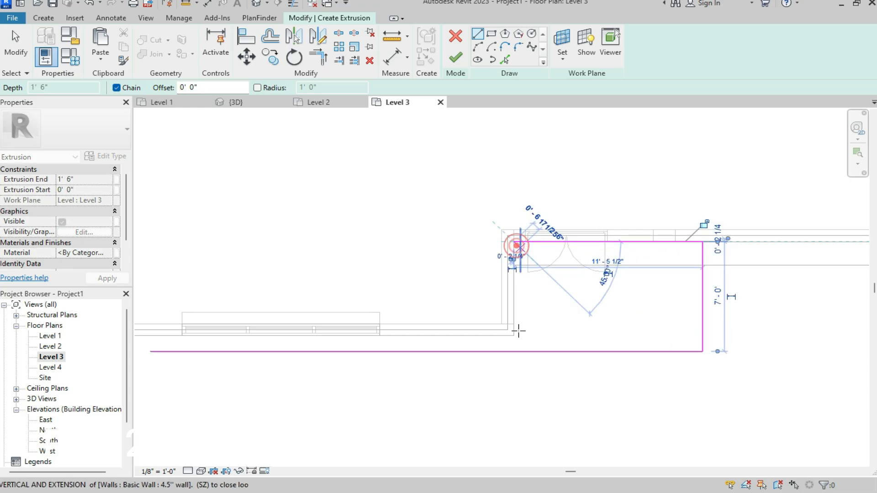
click(514, 336)
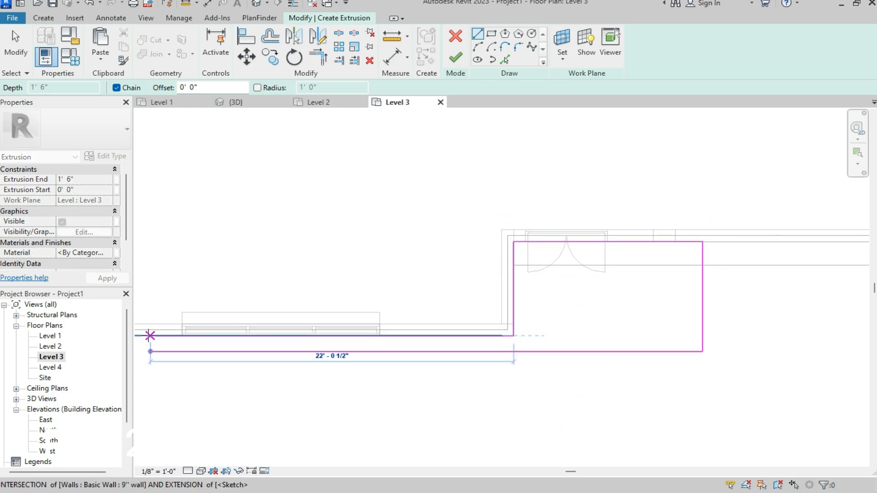
click(149, 336)
click(150, 351)
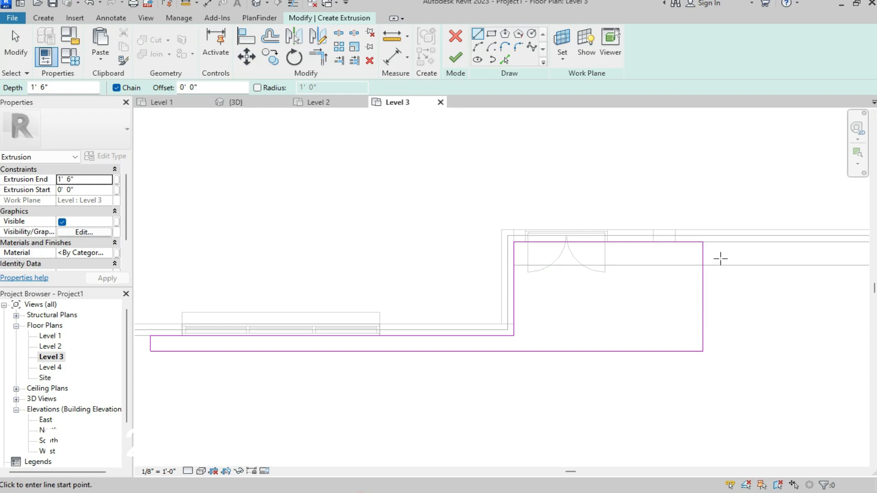
- Sketch a narrow rectangular slot inside the wide part of the canopy outline, near its outer end
scroll(720, 258, up, 2)
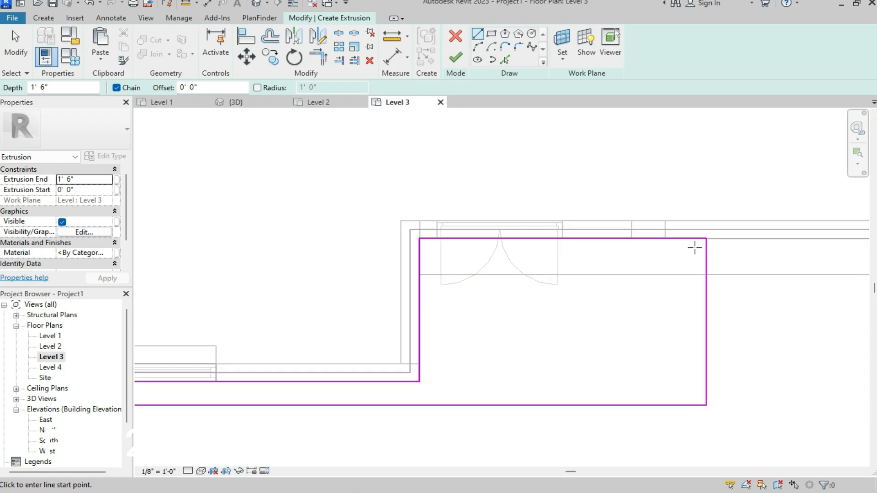
click(491, 34)
click(679, 263)
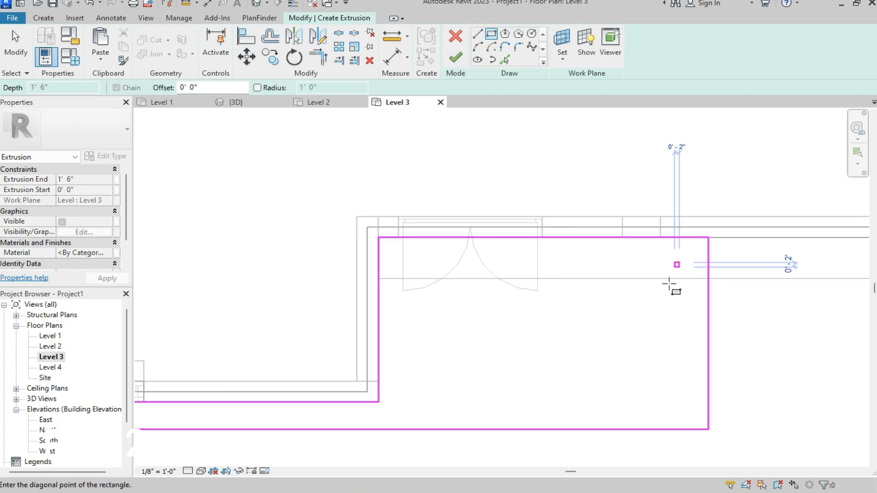
click(666, 392)
key(Escape)
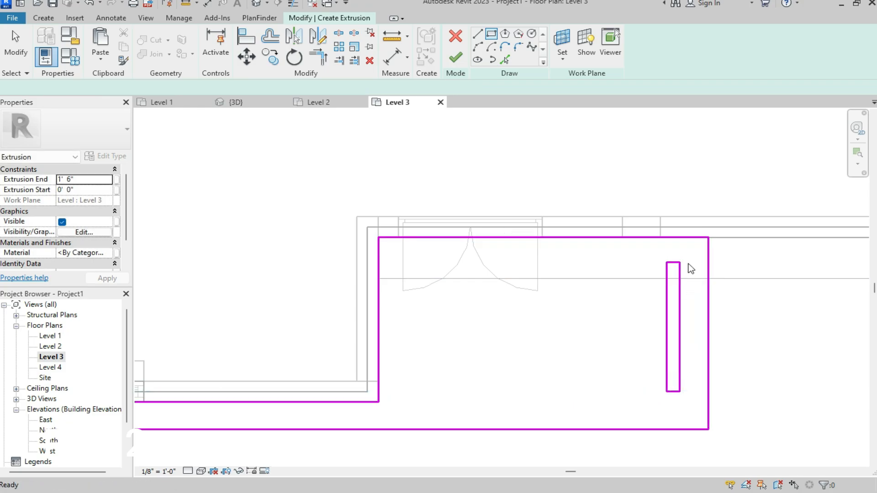
- Nudge the slot slightly toward the canopy's front edge and make six roughly evenly spaced copies in a row toward the side wall
drag(689, 257, 659, 399)
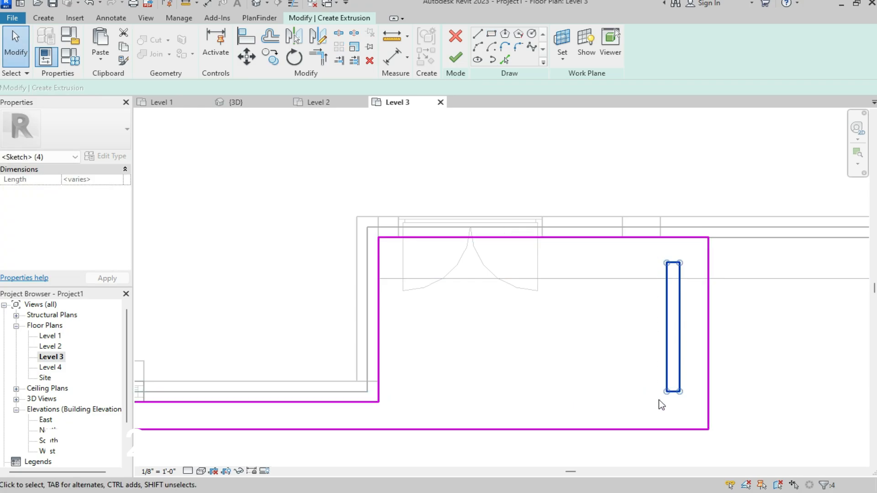
key(Down)
click(270, 56)
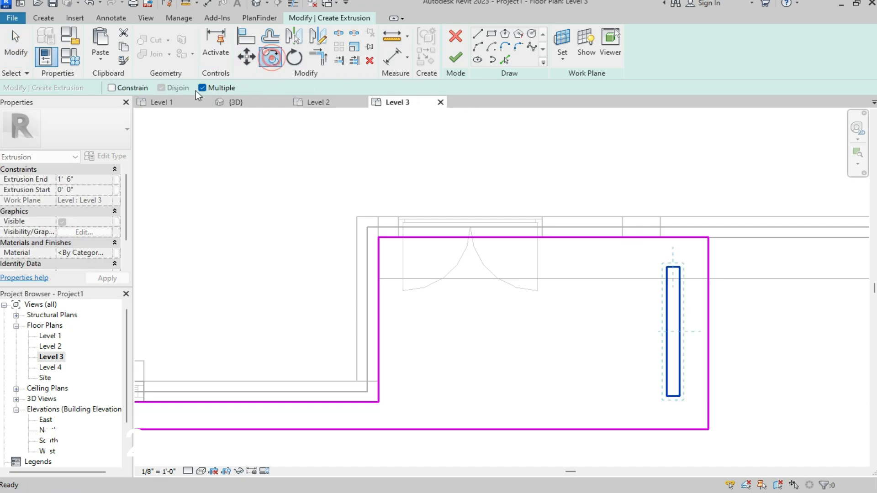
click(679, 268)
click(632, 266)
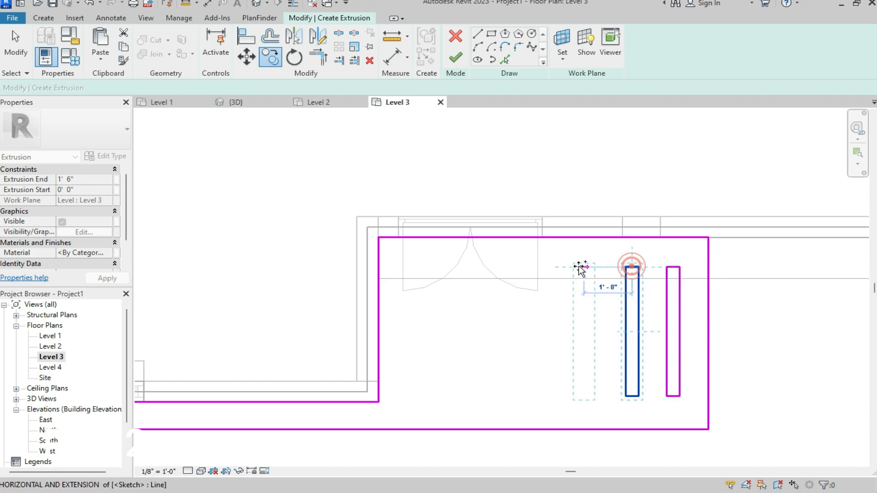
click(539, 267)
click(496, 267)
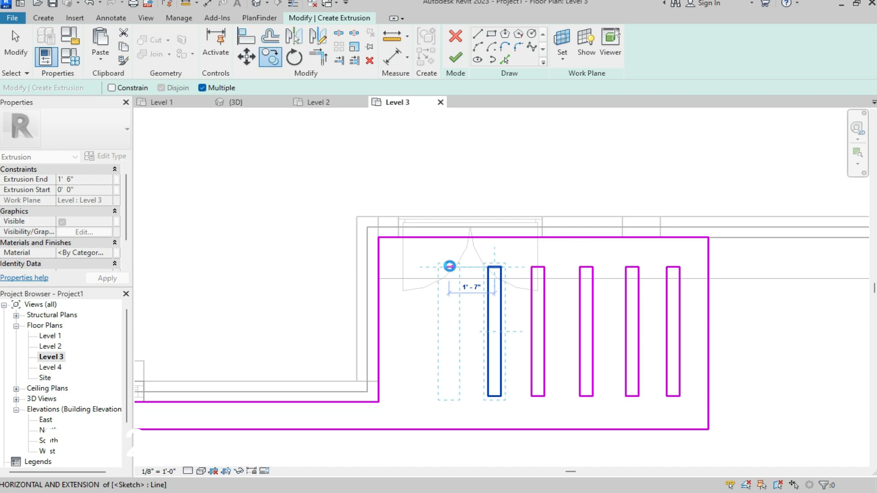
click(450, 267)
click(417, 267)
key(Escape)
key(Escape)
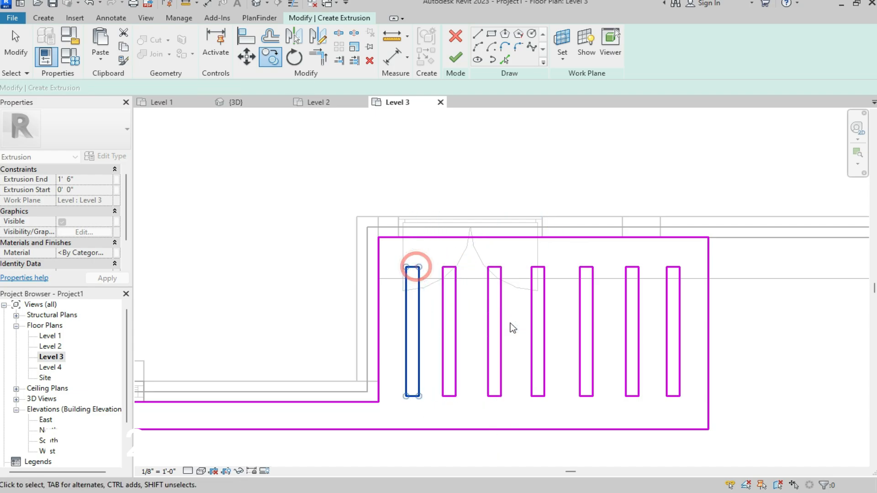
- Finish the slotted canopy extrusion sketch and inspect the canopy on the front facade in the 3D view
scroll(651, 250, down, 3)
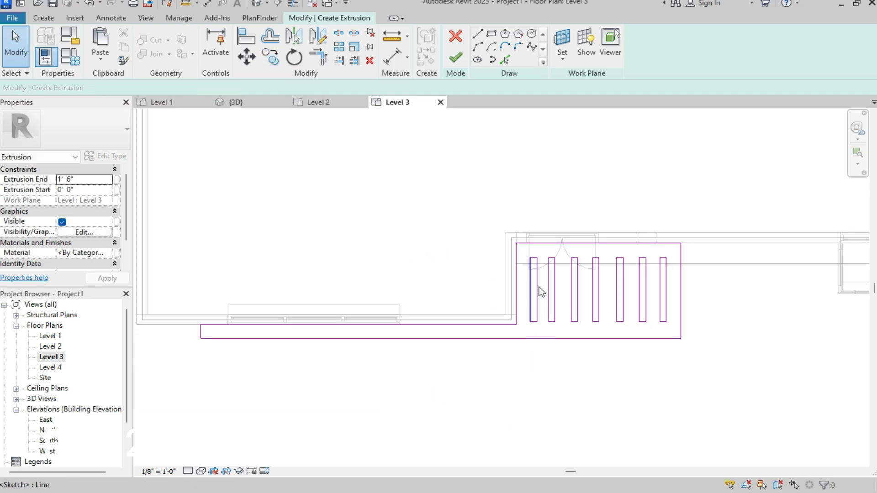
click(456, 59)
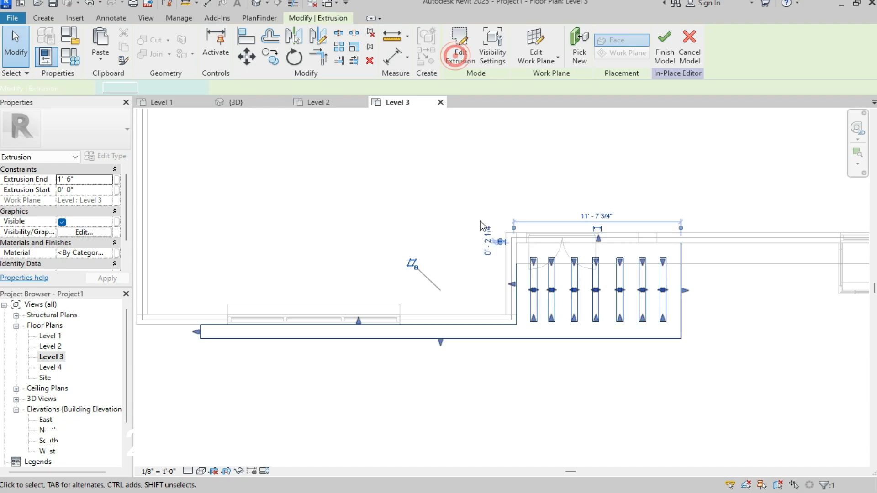
click(244, 103)
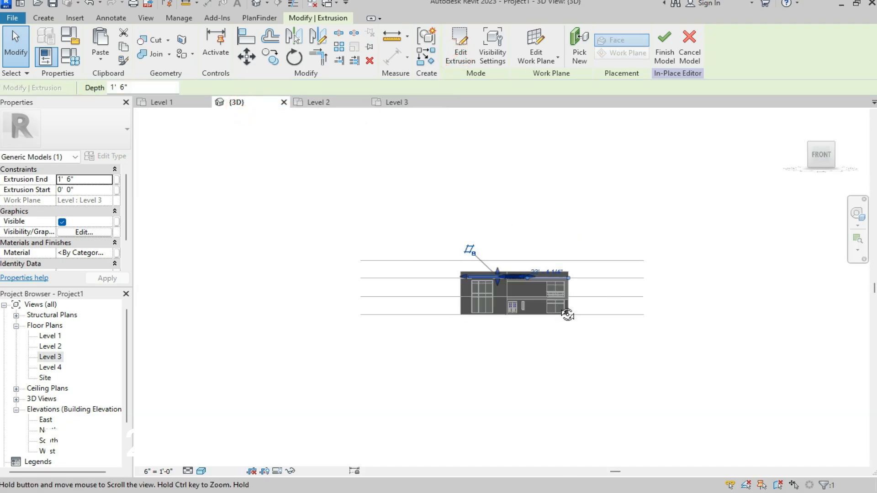
shift+middle_drag(568, 316, 554, 299)
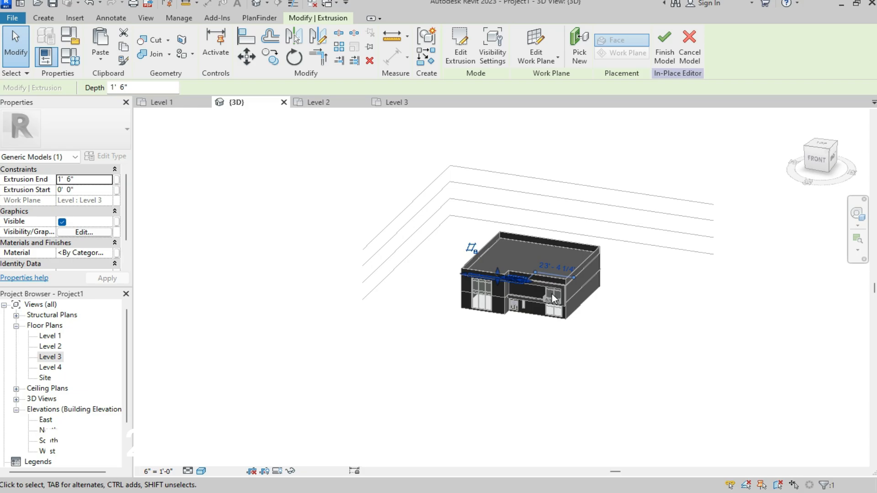
scroll(538, 283, up, 9)
click(454, 317)
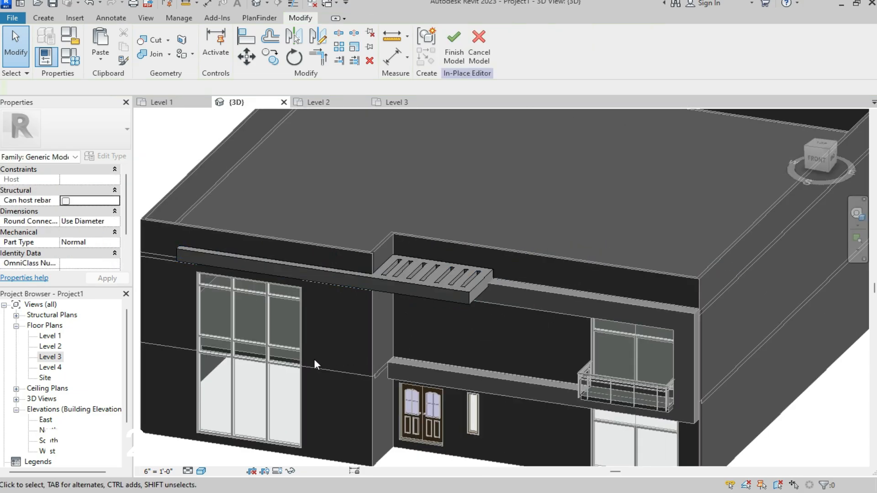
- In the front view, stretch the canopy's upper face to an extrusion end of about 2' 4" and its underside to a start of about 4 5/8"
scroll(314, 359, down, 3)
scroll(308, 304, up, 5)
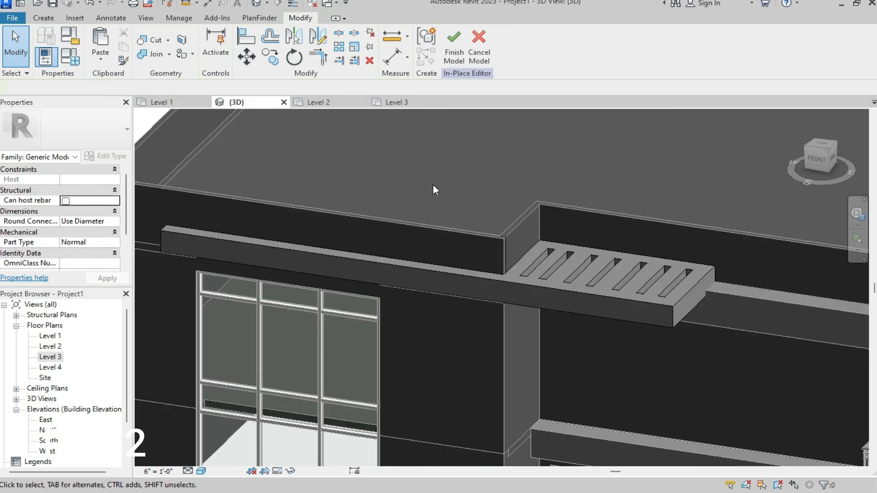
scroll(646, 288, down, 3)
scroll(667, 284, up, 5)
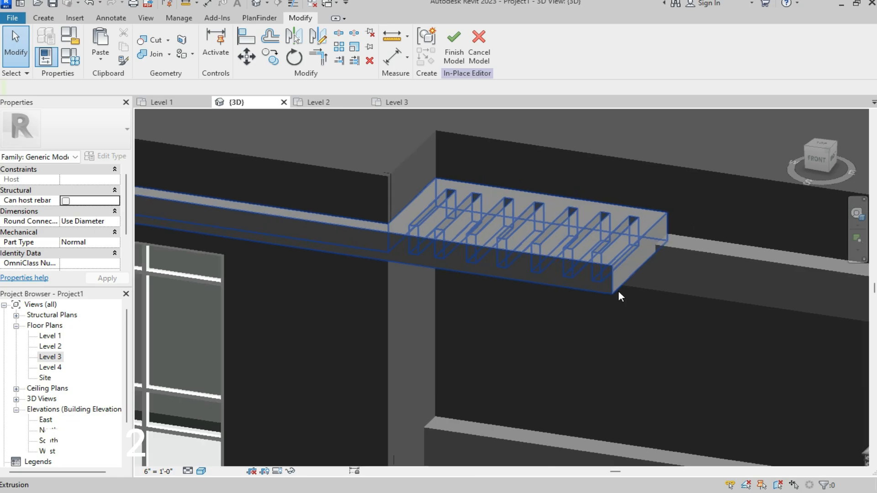
scroll(664, 211, up, 3)
click(664, 212)
scroll(664, 211, up, 2)
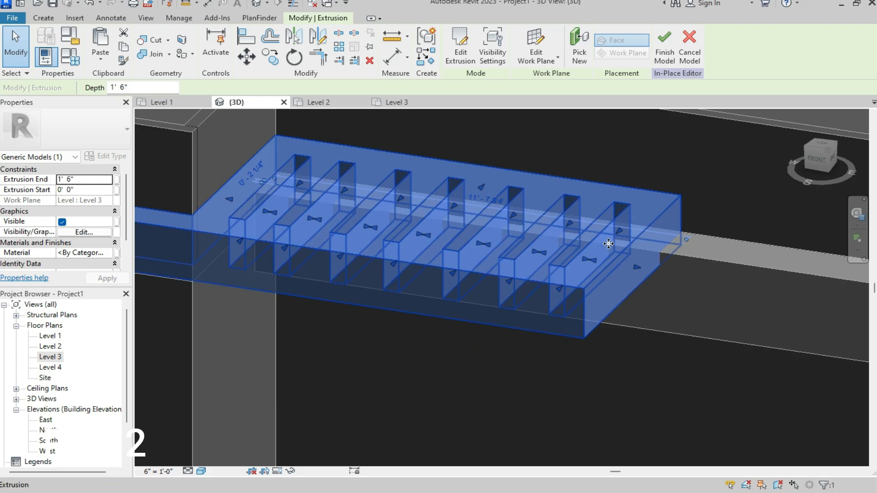
click(816, 160)
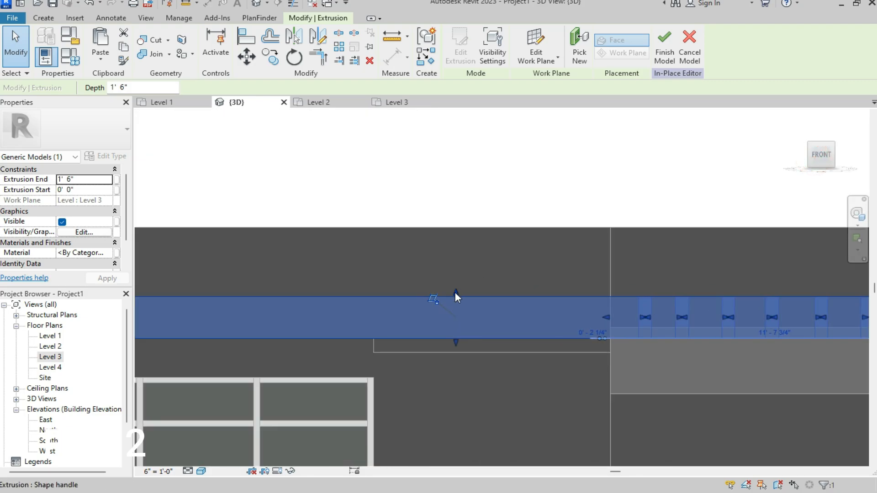
drag(455, 292, 456, 270)
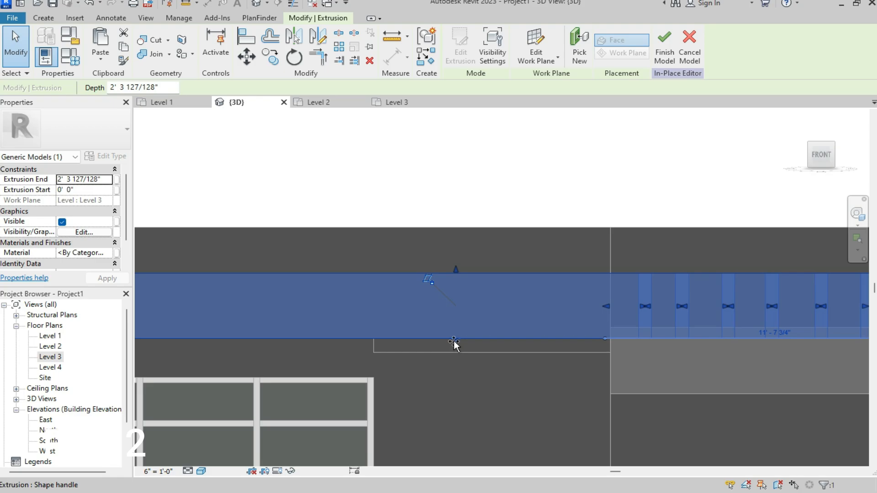
drag(455, 343, 456, 332)
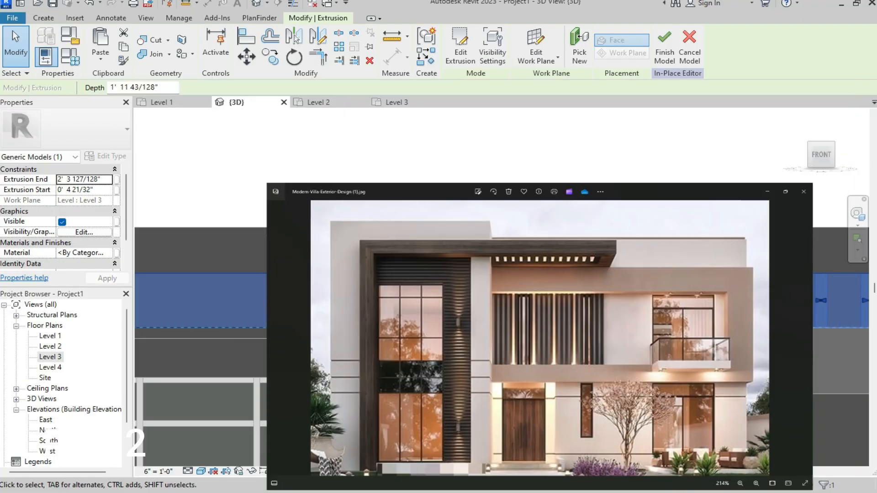
- Check the villa reference photo, start a new extrusion and set its work plane by picking the front wall face
scroll(304, 299, down, 4)
scroll(294, 299, up, 2)
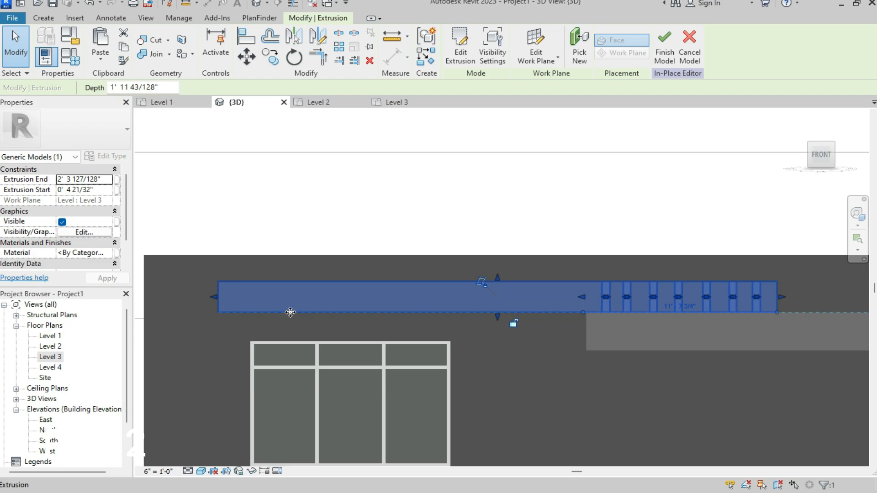
scroll(215, 337, up, 2)
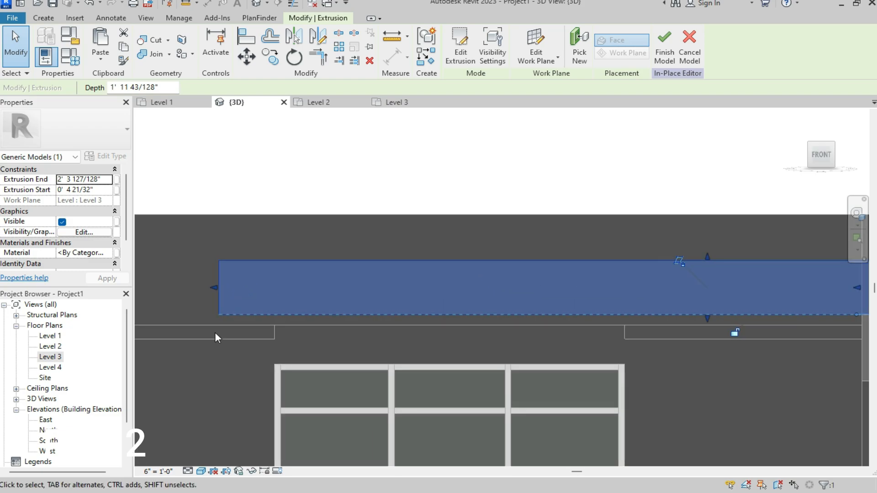
click(43, 18)
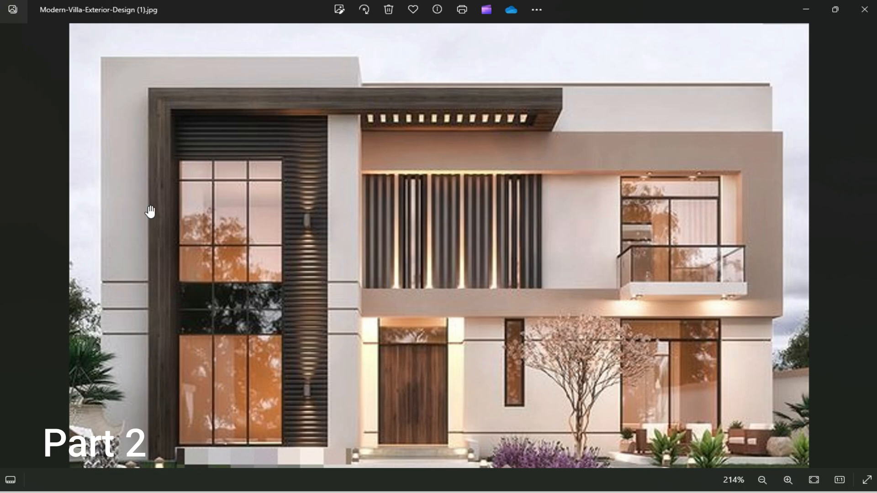
drag(150, 212, 145, 243)
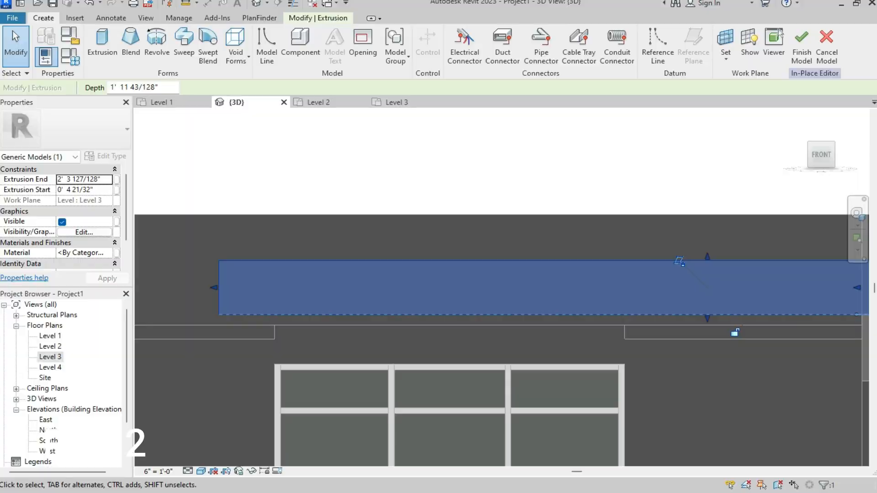
scroll(289, 237, down, 3)
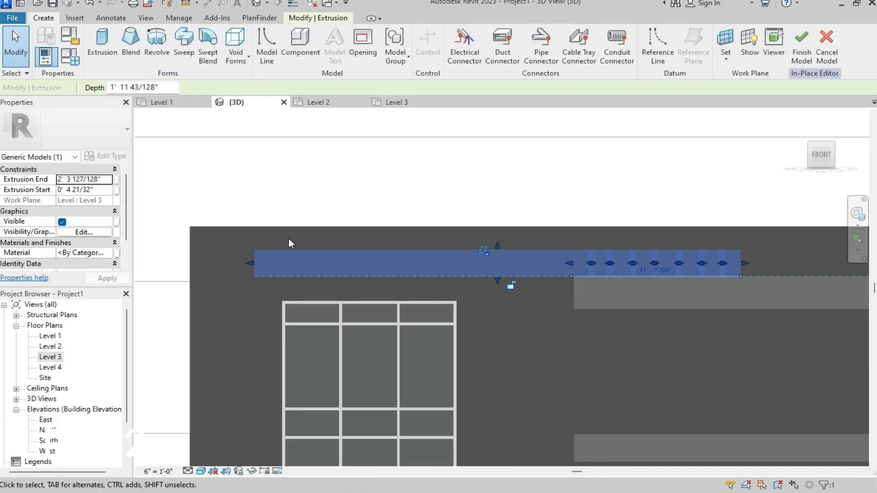
click(108, 44)
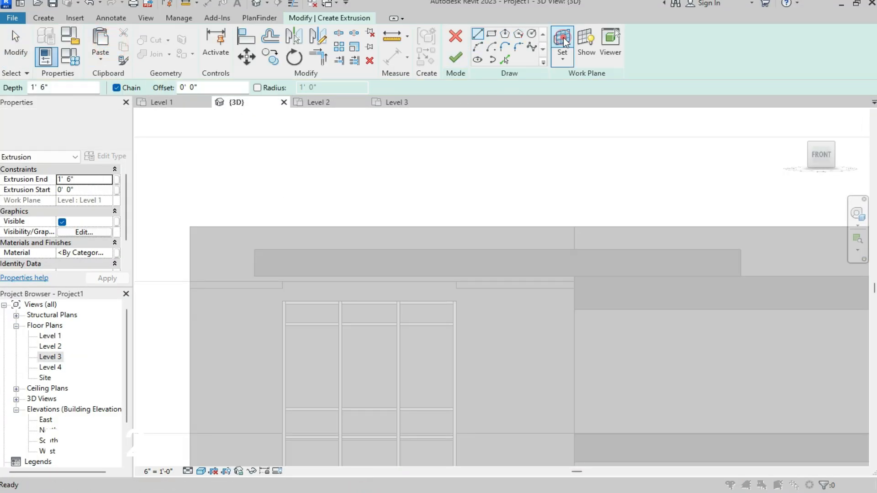
click(563, 38)
click(387, 317)
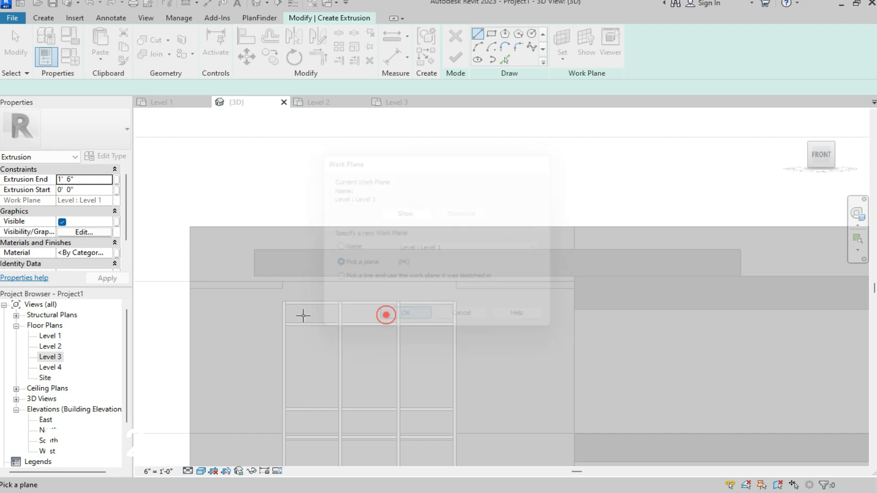
click(202, 230)
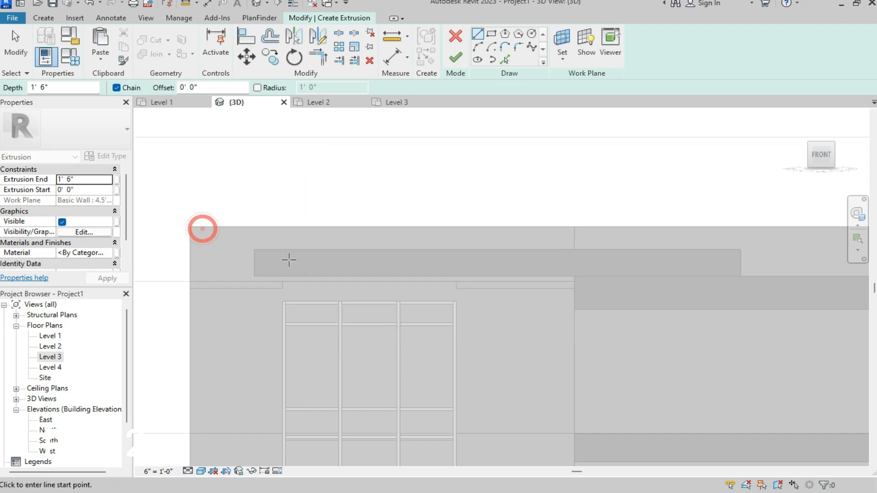
- Sketch a rectangle about 22' 4 5/8" tall from the canopy's lower outer corner down to Level 1, as wide as the gap to the tall window
click(491, 37)
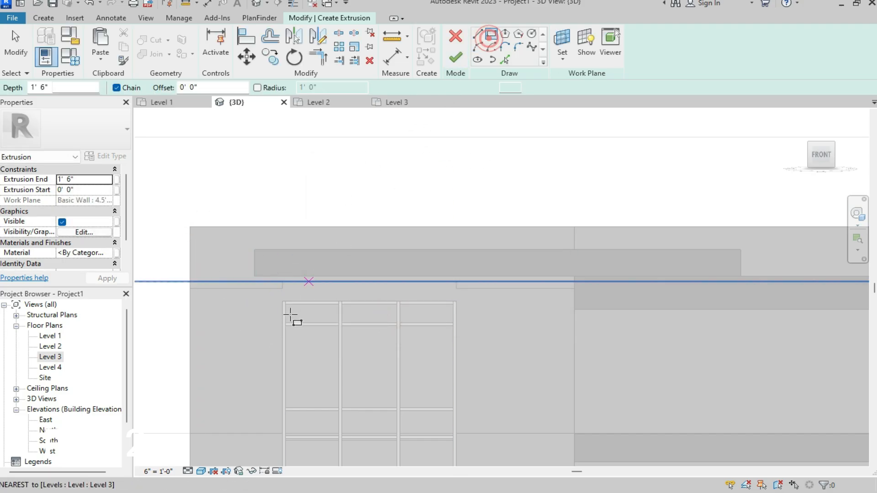
click(254, 276)
scroll(262, 319, down, 3)
scroll(257, 399, up, 5)
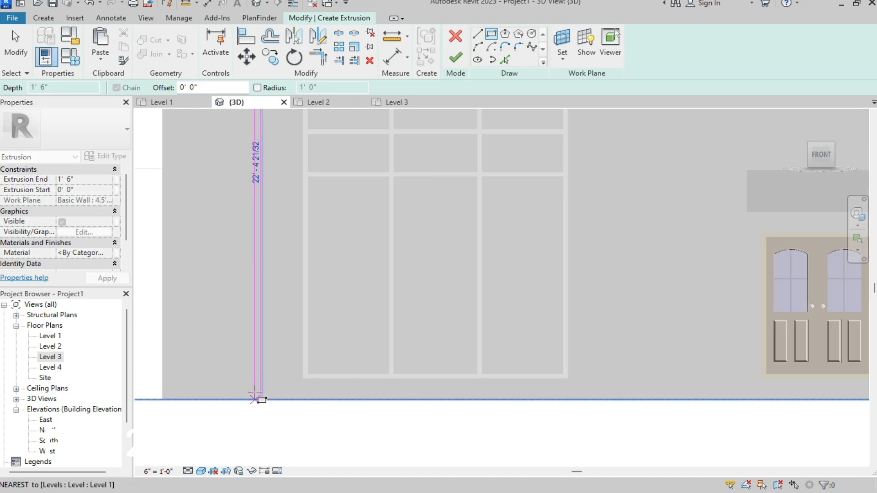
scroll(254, 397, up, 1)
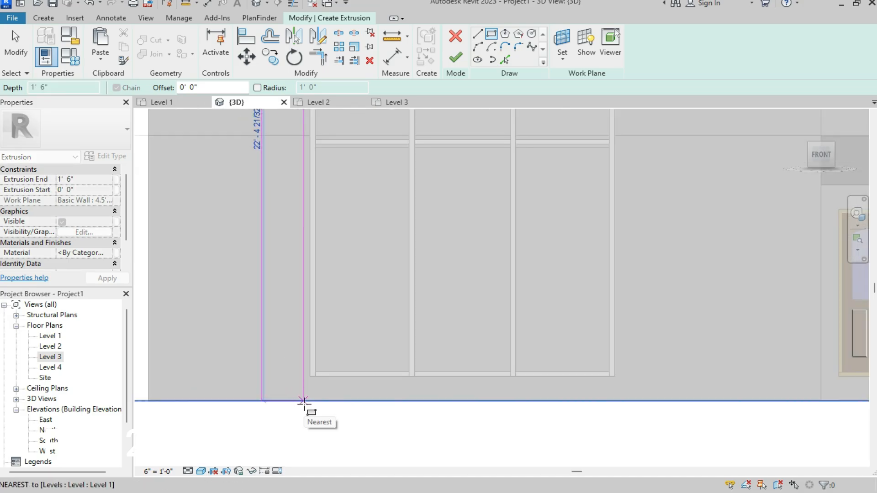
click(308, 402)
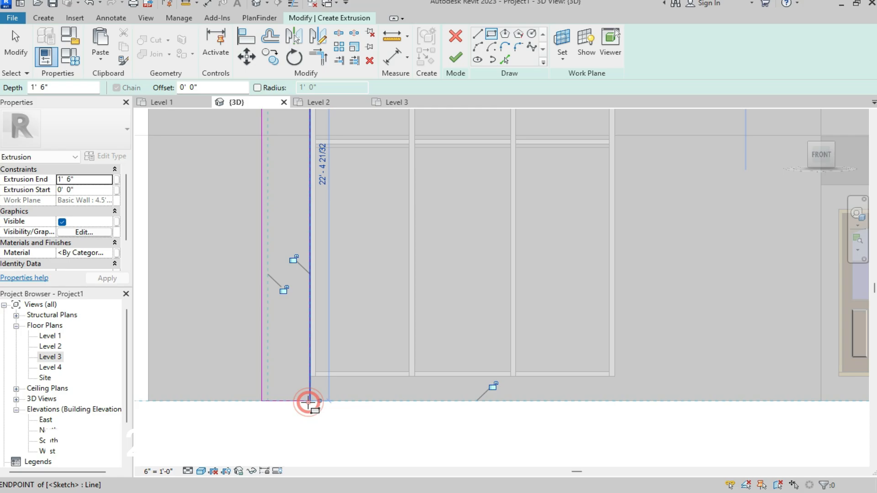
scroll(310, 405, down, 3)
key(Escape)
key(Escape)
scroll(303, 196, up, 2)
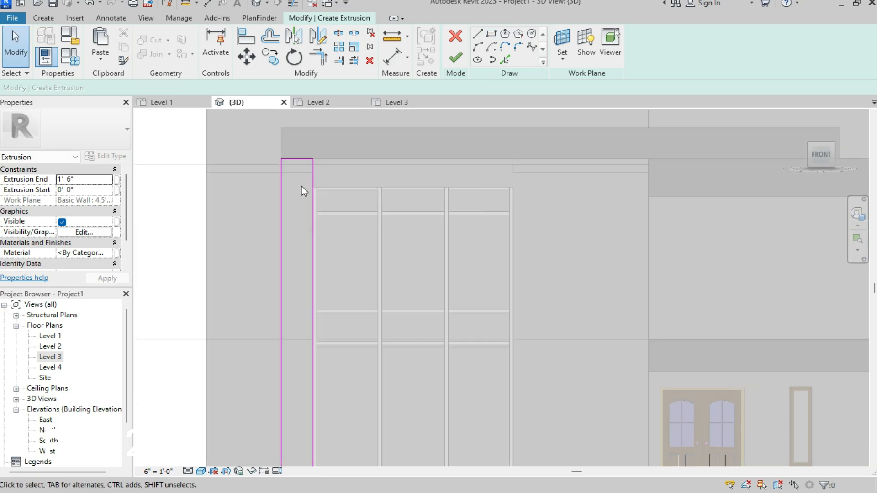
- Finish the vertical leg's extrusion with a 1' 6" extrusion end and inspect its corner with the canopy in 3D
click(466, 58)
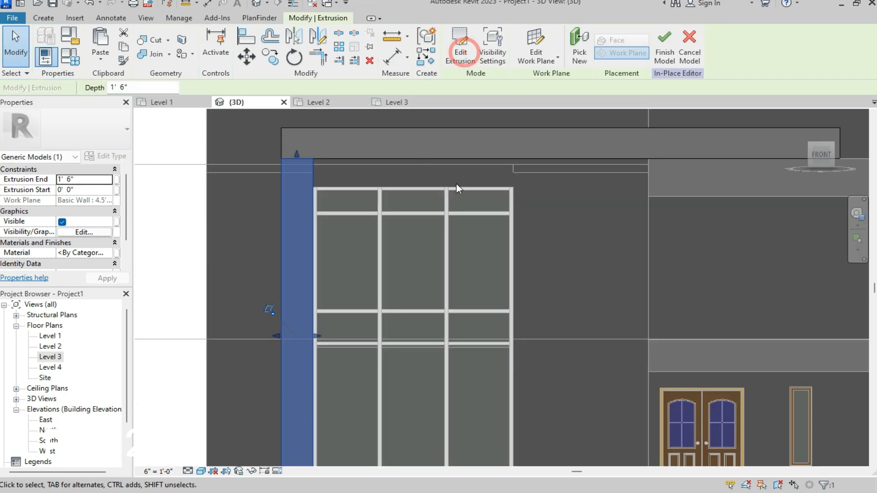
scroll(456, 183, down, 2)
drag(823, 155, 740, 208)
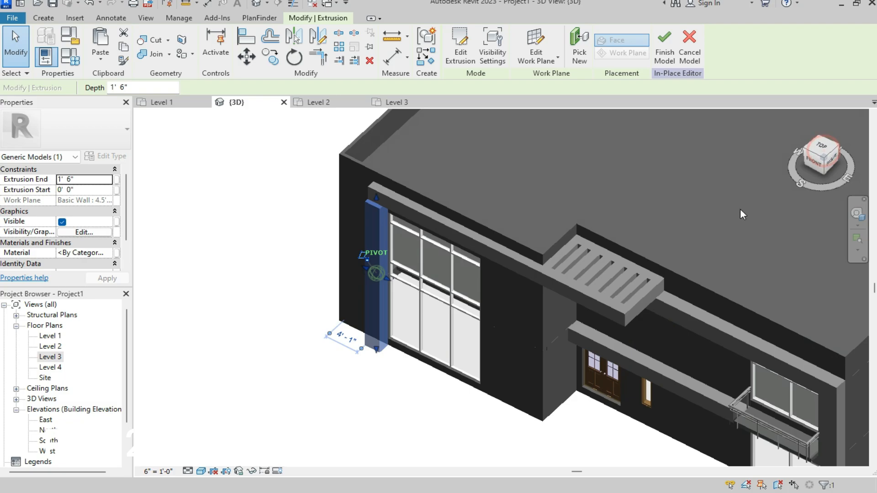
scroll(379, 198, up, 4)
scroll(393, 220, up, 5)
scroll(394, 231, down, 4)
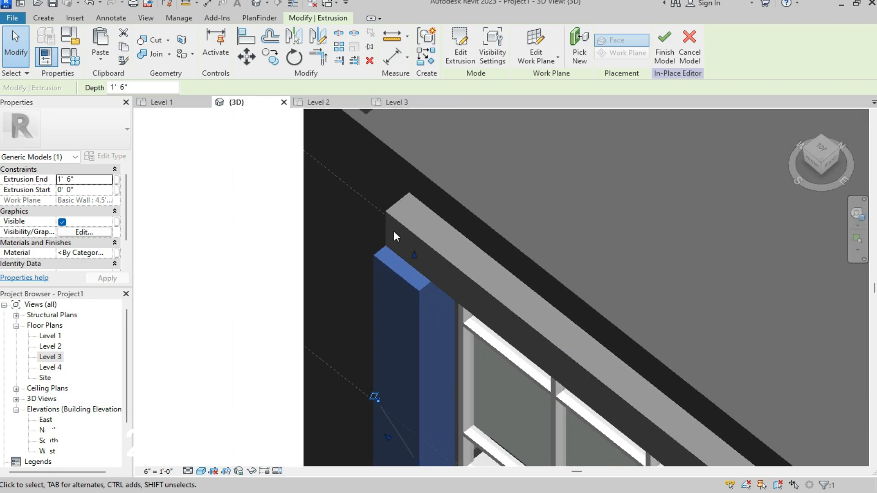
- Align the canopy beam's front face with the front face of the vertical leg
key(Escape)
scroll(401, 273, up, 3)
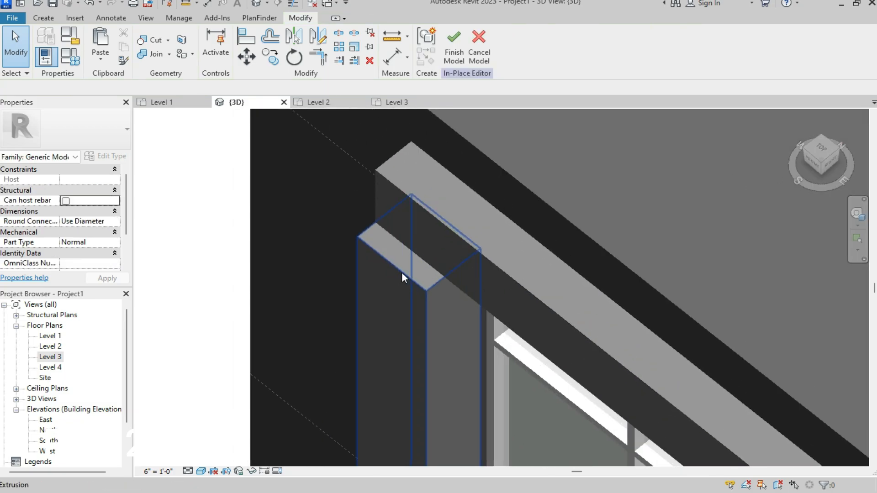
key(a)
key(l)
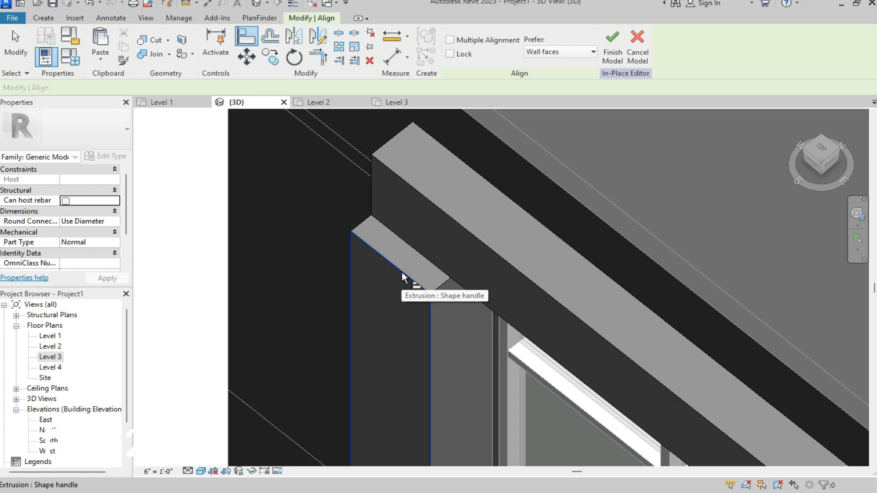
click(402, 273)
click(423, 196)
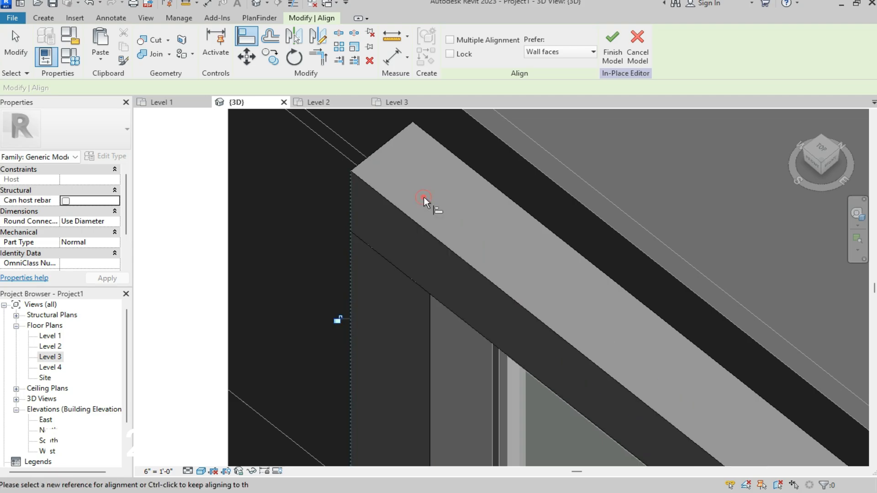
- Examine the canopy and leg on the front facade from lower angles and compare them with the villa reference photo
scroll(435, 202, down, 3)
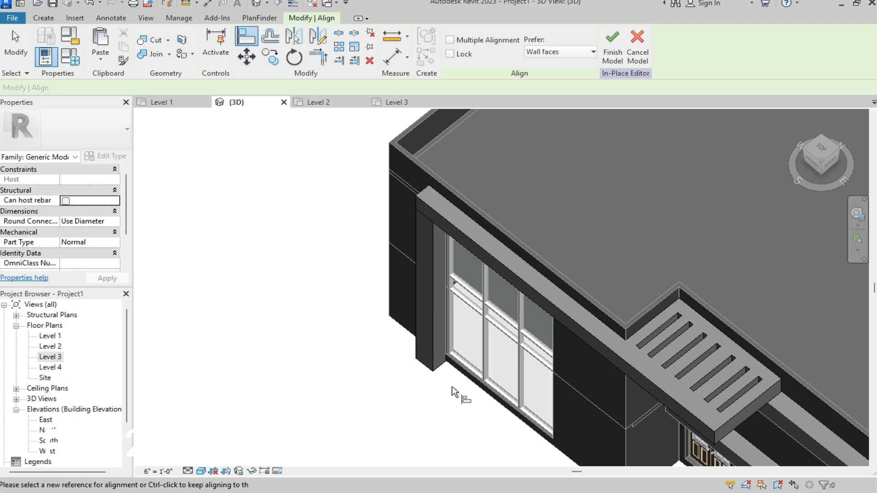
scroll(453, 392, down, 5)
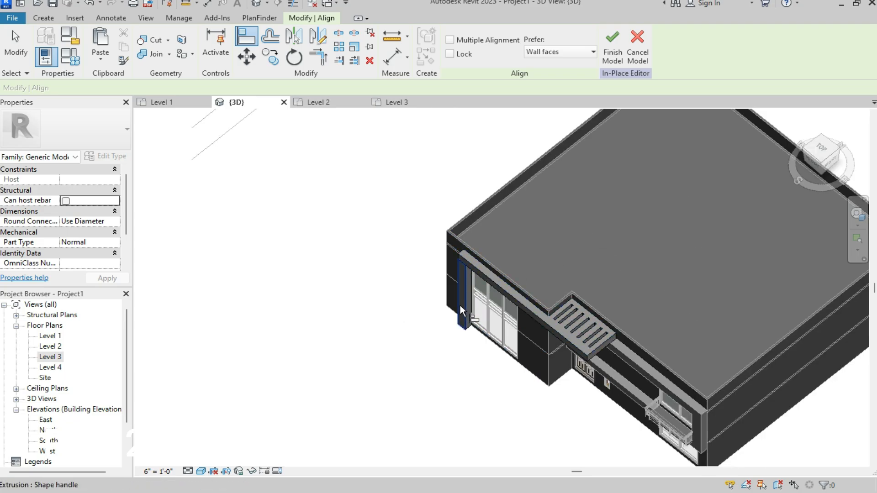
scroll(459, 306, down, 3)
shift+middle_drag(397, 315, 423, 168)
scroll(386, 296, up, 4)
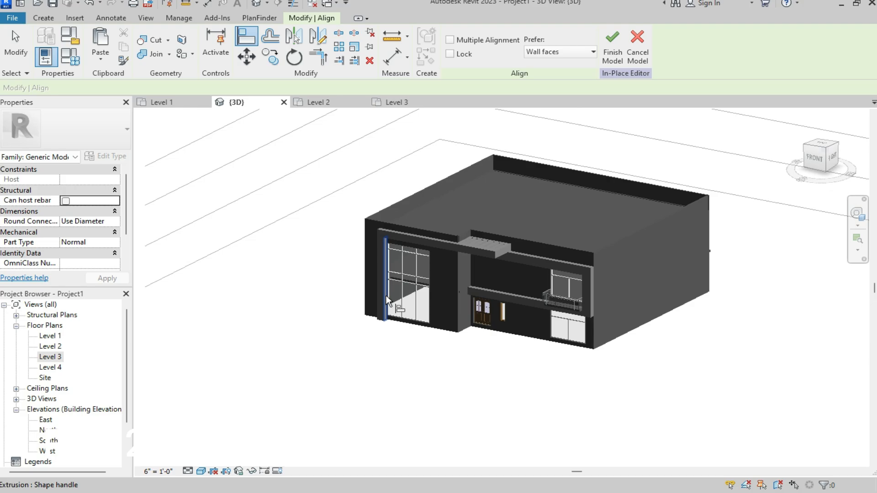
scroll(386, 295, up, 2)
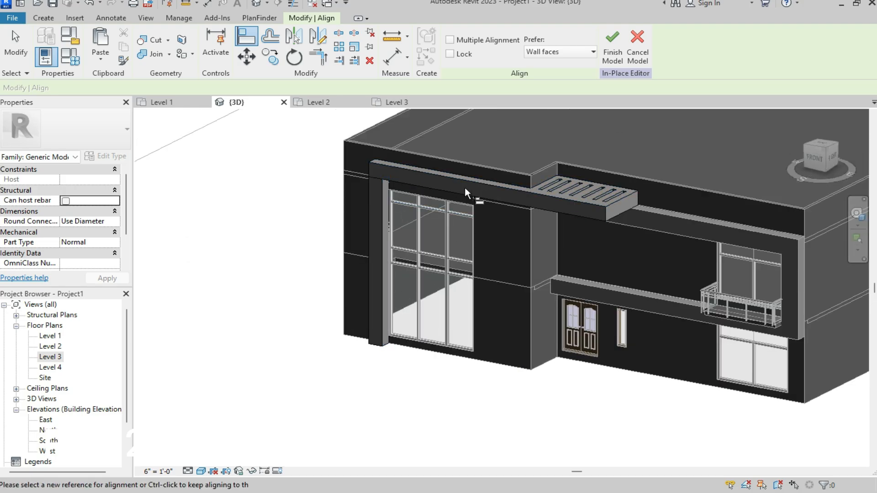
mouse_move(464, 186)
shift+middle_down()
mouse_move(474, 192)
mouse_move(466, 173)
shift+middle_up()
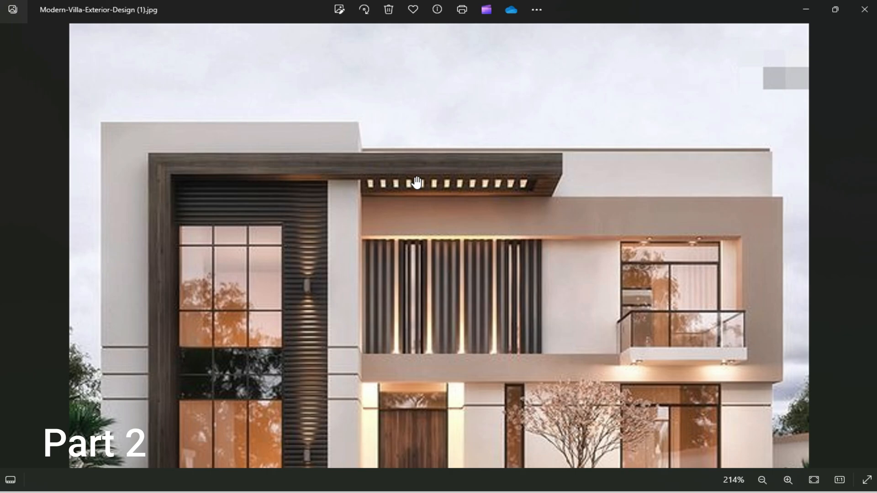
scroll(414, 181, down, 2)
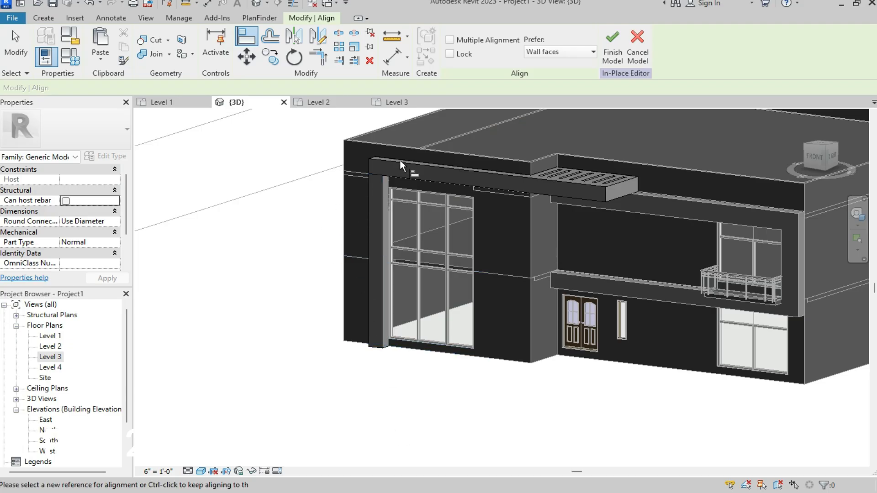
scroll(402, 157, up, 2)
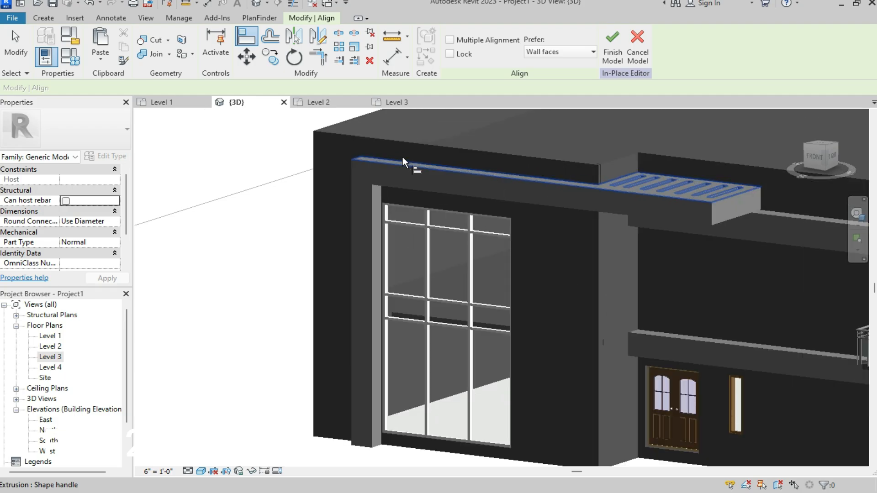
- Finish the in-place model and try to join the canopy beam and the vertical leg from outside it
key(Escape)
key(Escape)
click(455, 45)
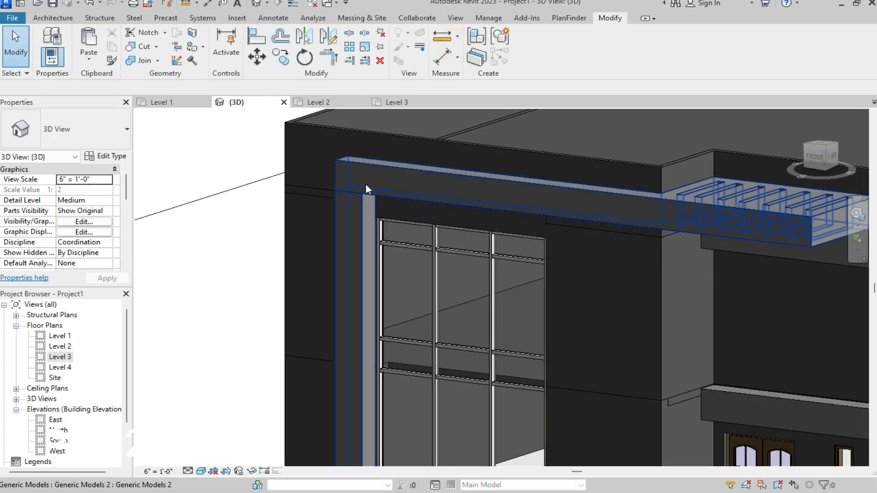
scroll(358, 161, up, 1)
click(139, 61)
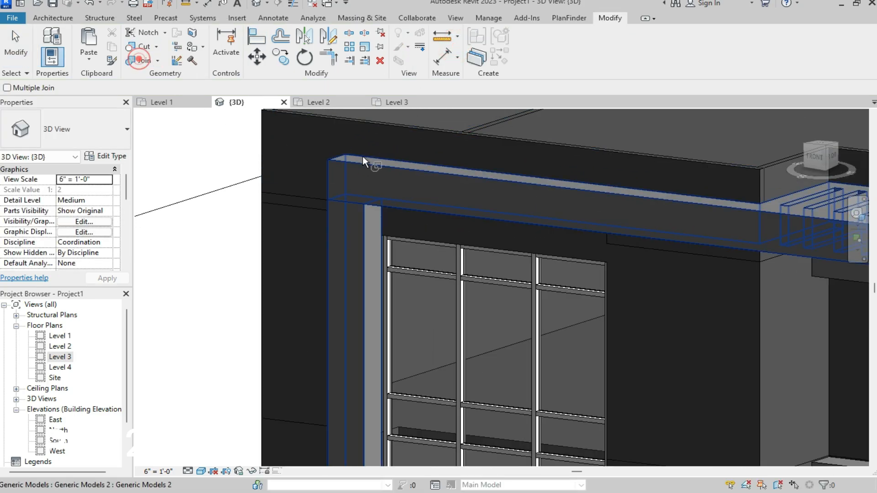
click(360, 162)
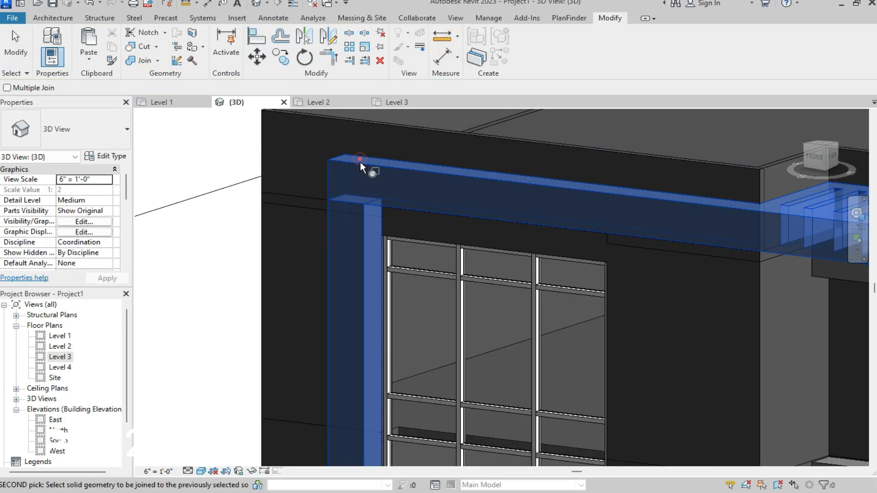
click(365, 229)
key(Escape)
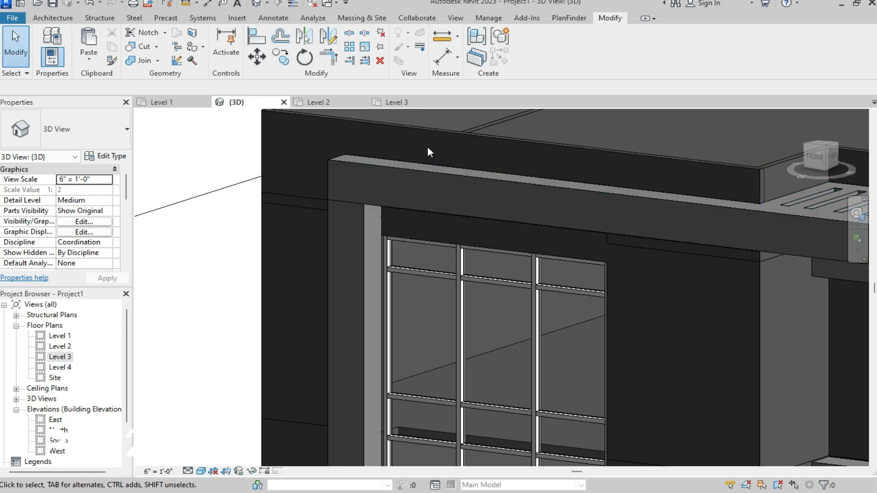
- Reopen the frame's in-place model, join the canopy extrusion with the vertical leg, finish the model and inspect the frame
click(409, 172)
click(527, 53)
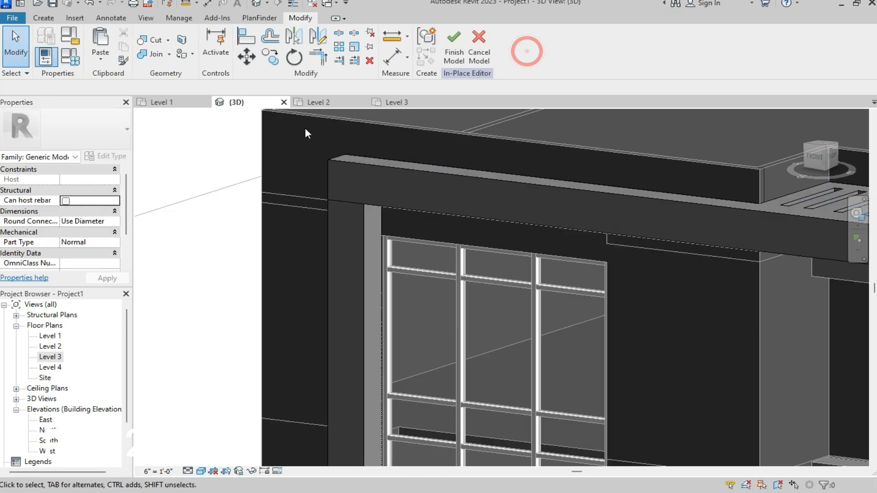
click(150, 54)
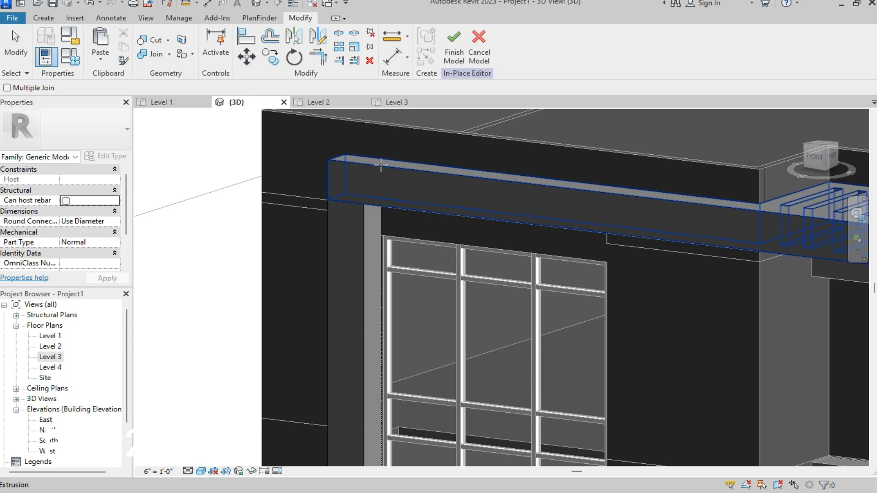
click(381, 165)
click(361, 224)
key(Escape)
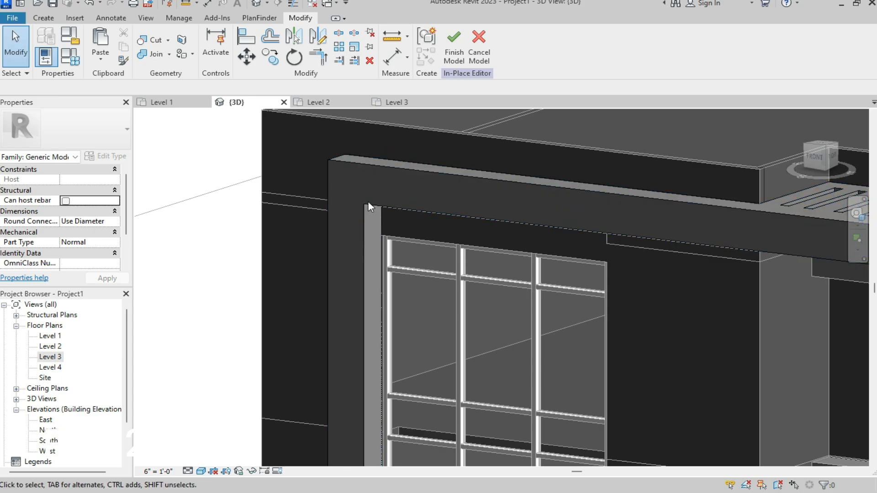
click(454, 46)
scroll(319, 196, down, 5)
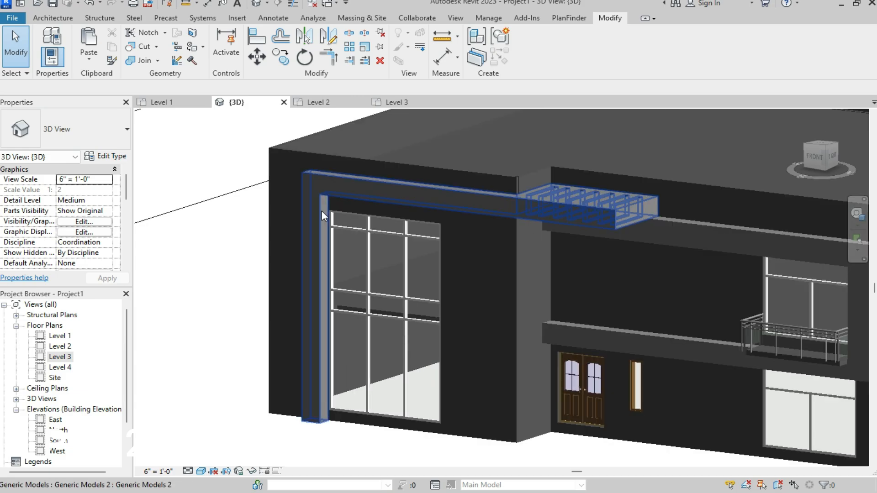
scroll(321, 211, up, 4)
scroll(308, 171, down, 4)
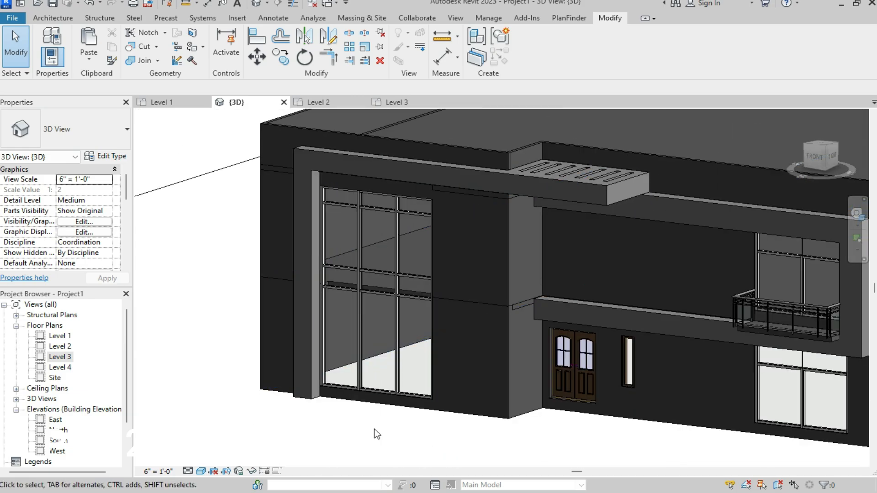
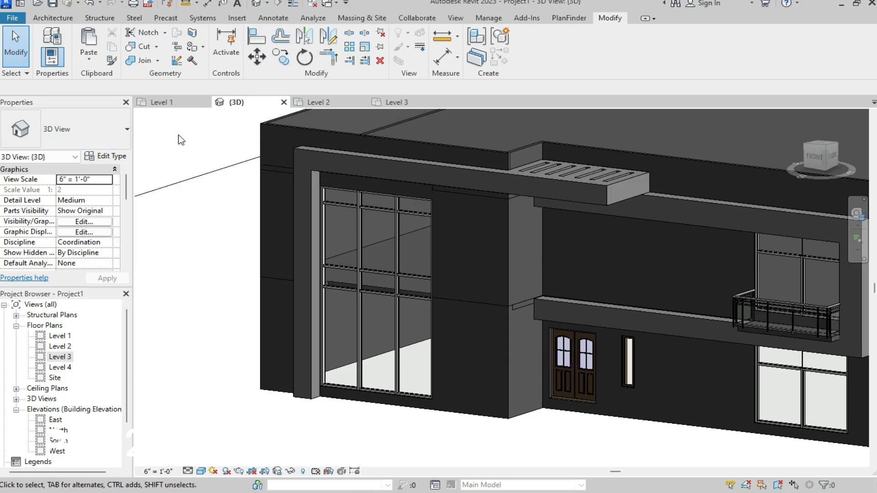
- In the Level 2 floor plan, create a new in-place component in the Generic Models category and start an extrusion by the entrance wall
click(338, 105)
scroll(291, 361, down, 5)
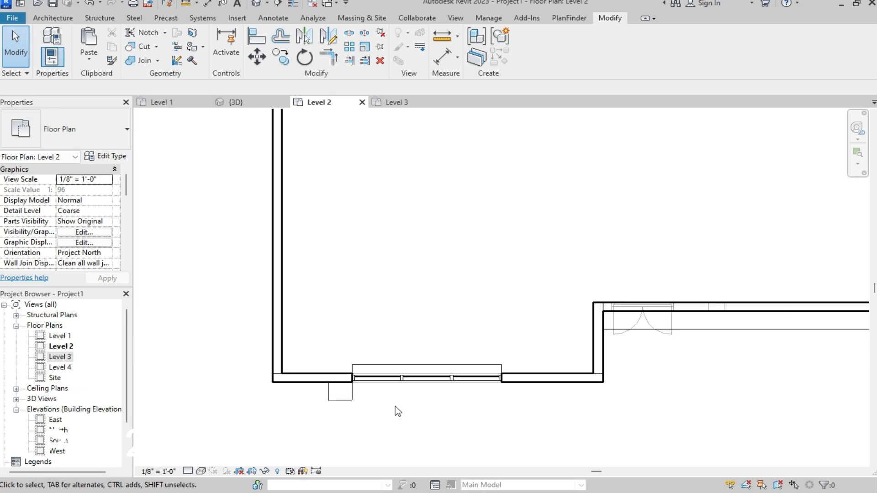
scroll(545, 364, up, 8)
scroll(460, 399, down, 2)
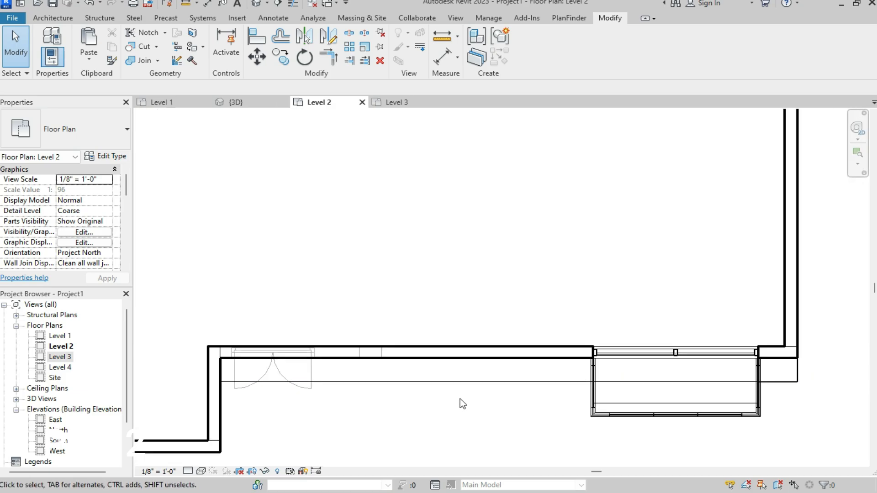
scroll(254, 358, up, 3)
click(53, 18)
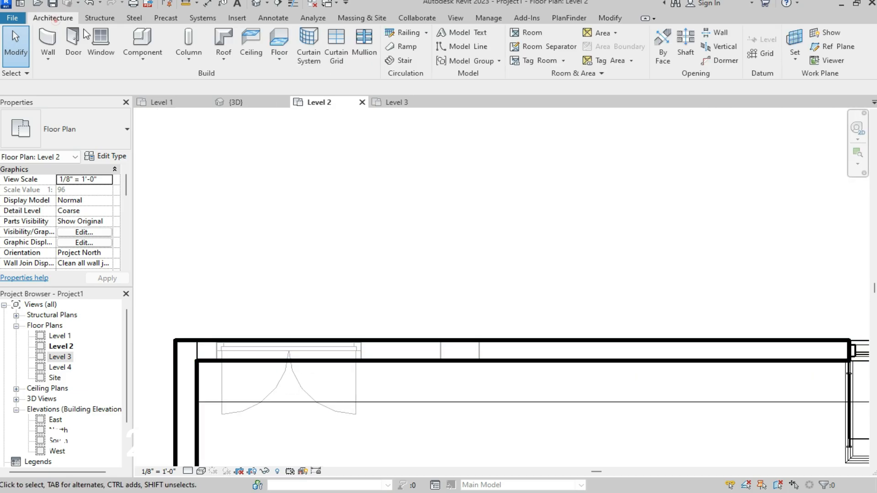
click(143, 57)
click(148, 104)
click(377, 222)
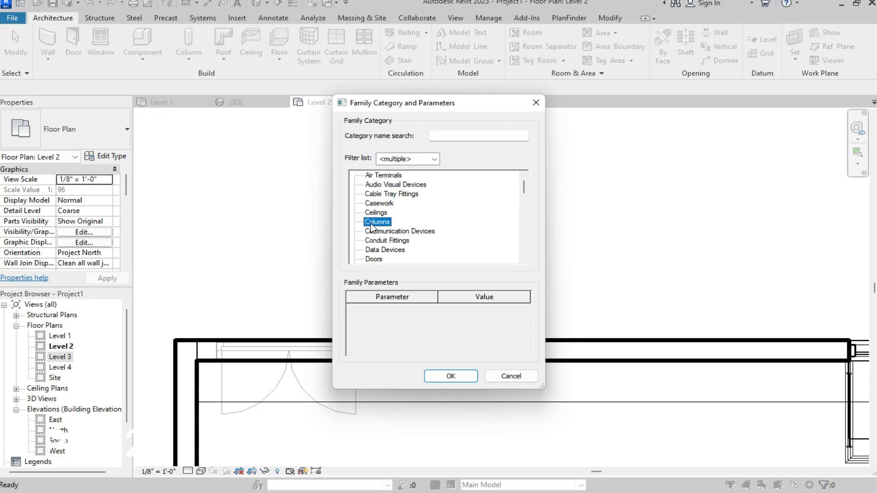
key(g)
click(458, 375)
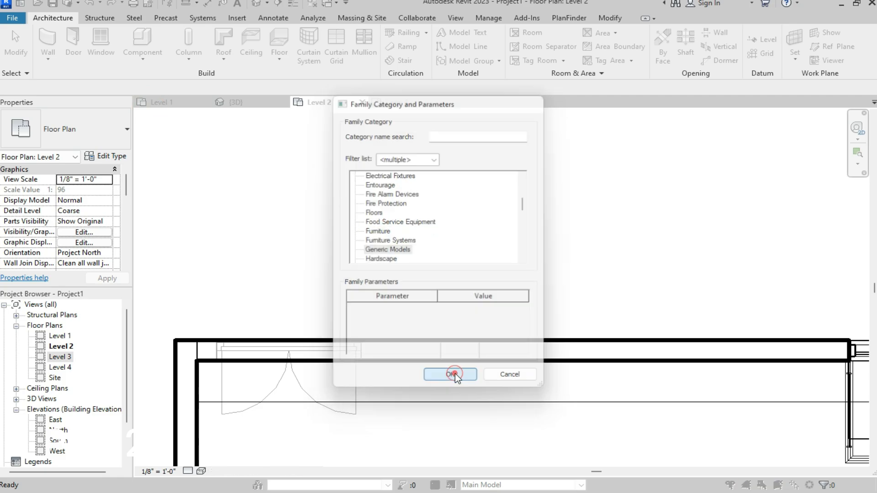
click(450, 270)
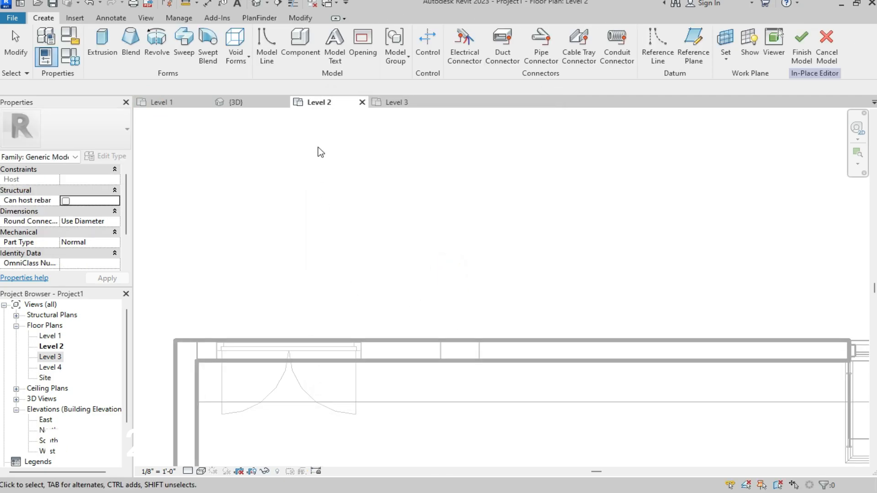
click(102, 44)
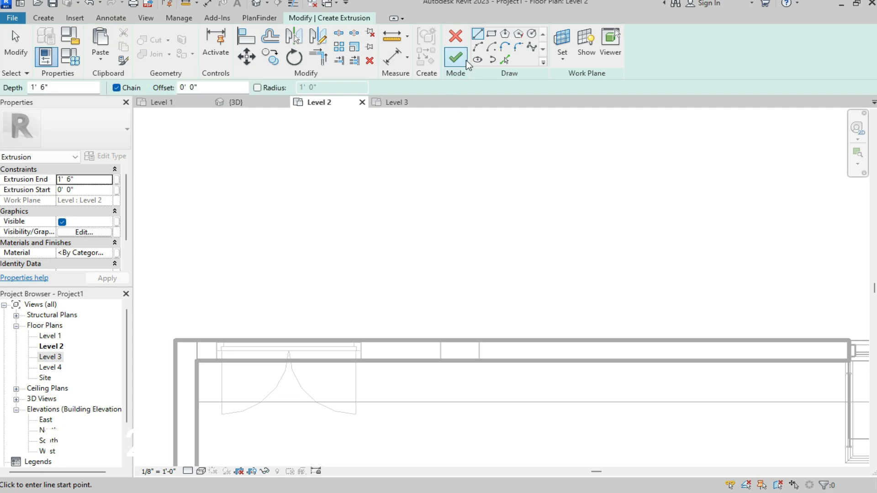
- Sketch a rectangle about 6" by 4 1/4" inside the entrance wall, starting at the double door's frame edge
click(491, 36)
scroll(211, 366, up, 2)
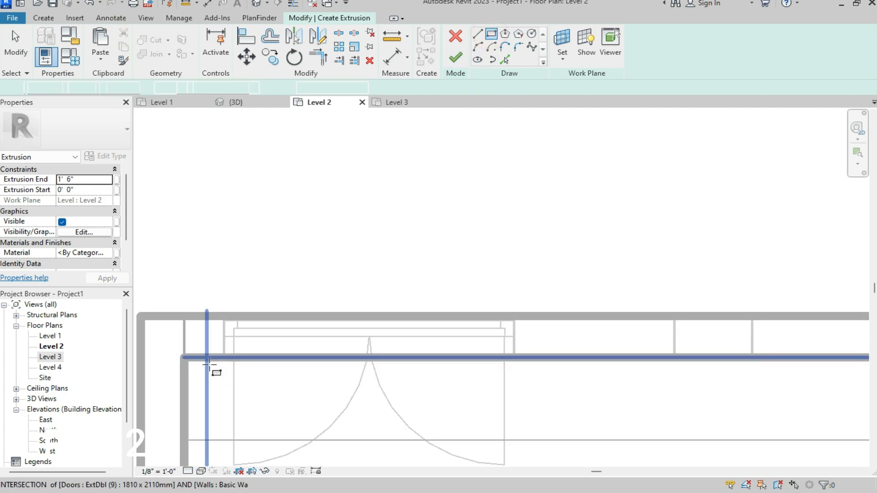
click(224, 328)
click(253, 348)
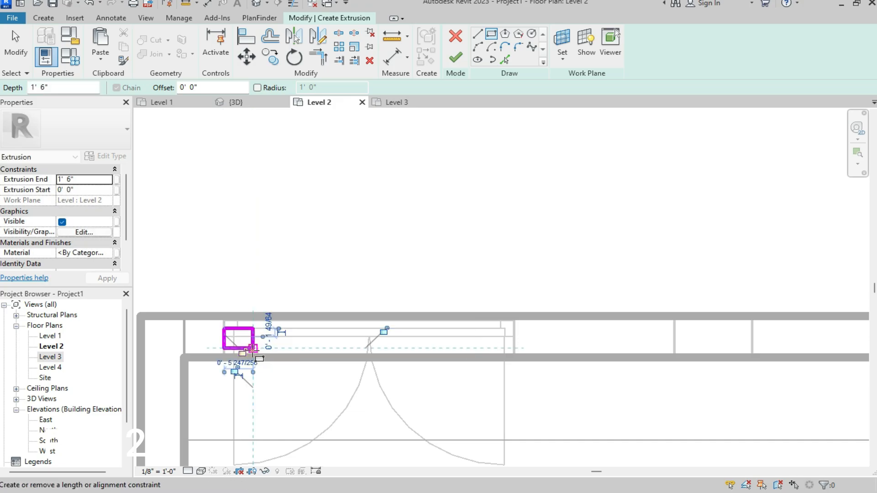
scroll(213, 341, up, 3)
key(Escape)
key(Escape)
- Set the sketched rectangle's width along the wall to 3"
click(259, 320)
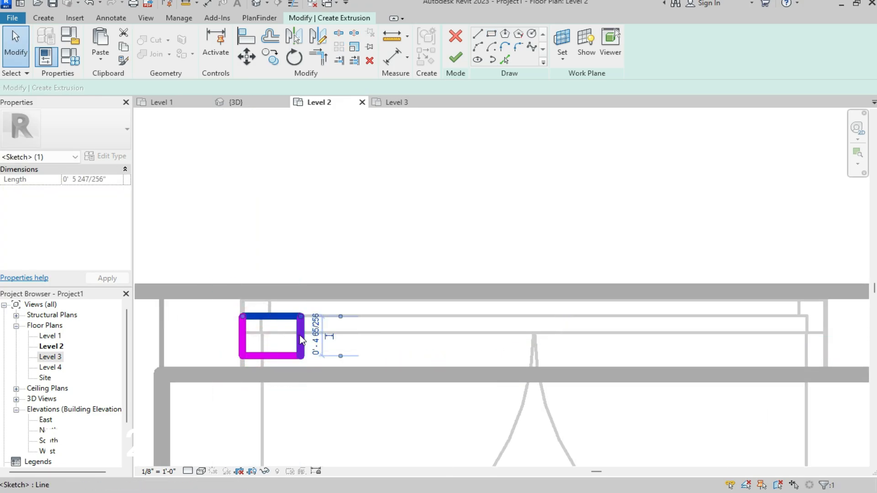
click(300, 335)
scroll(297, 344, up, 3)
click(257, 406)
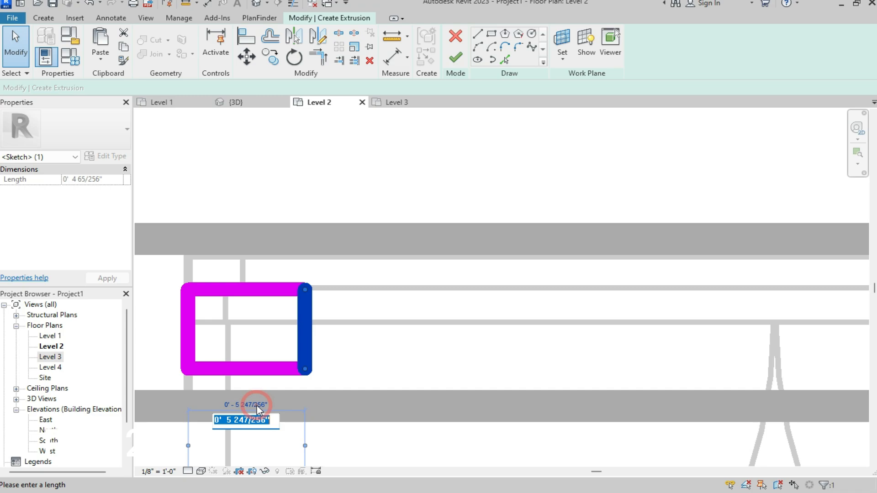
text(3")
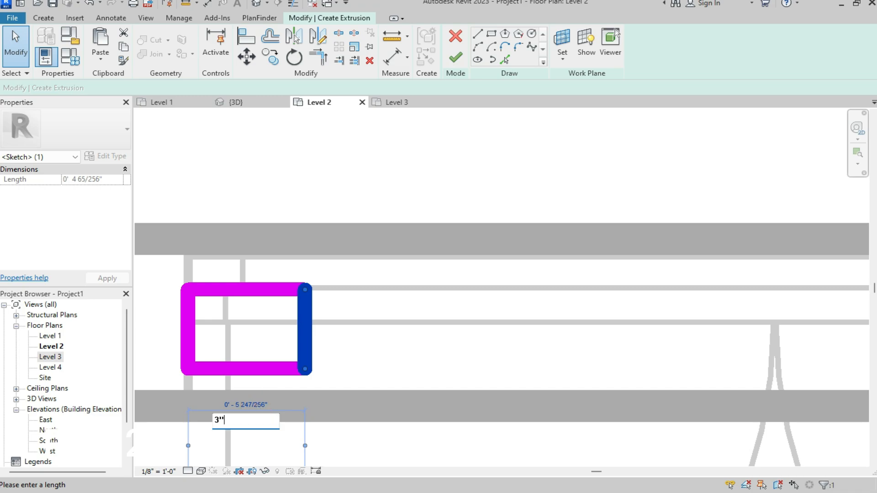
key(Return)
scroll(338, 350, down, 2)
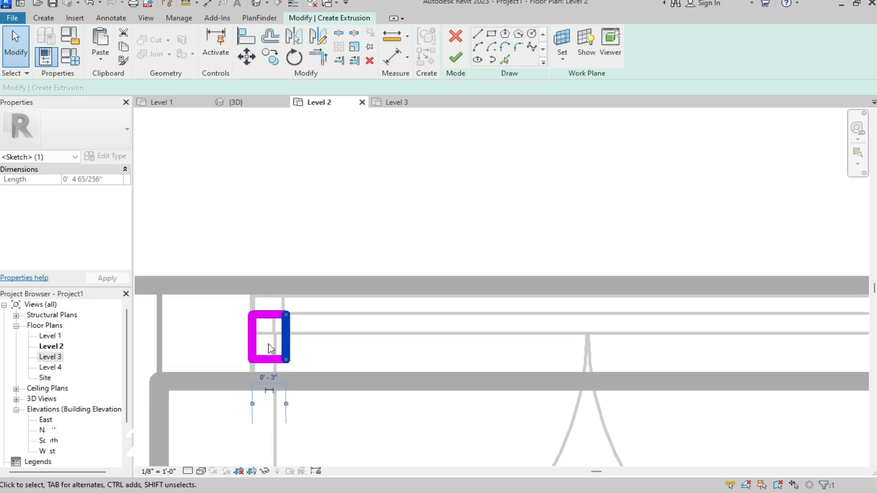
- Copy the whole rectangle about 4 1/2" along the wall with multiple copying enabled
click(267, 349)
scroll(265, 344, down, 2)
drag(286, 319, 249, 382)
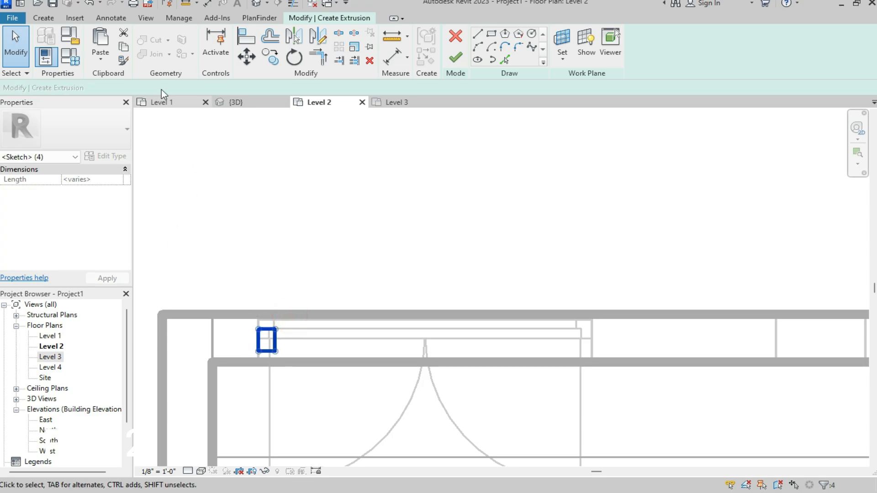
click(270, 57)
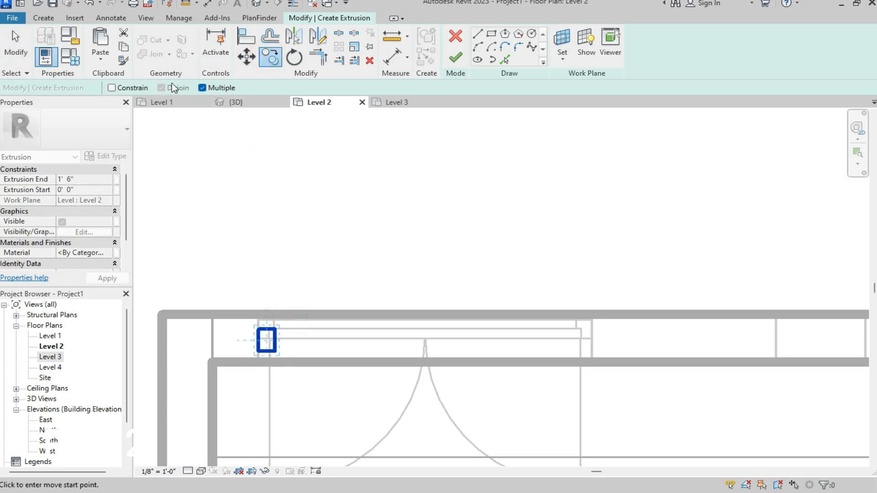
scroll(180, 160, down, 4)
scroll(278, 254, up, 5)
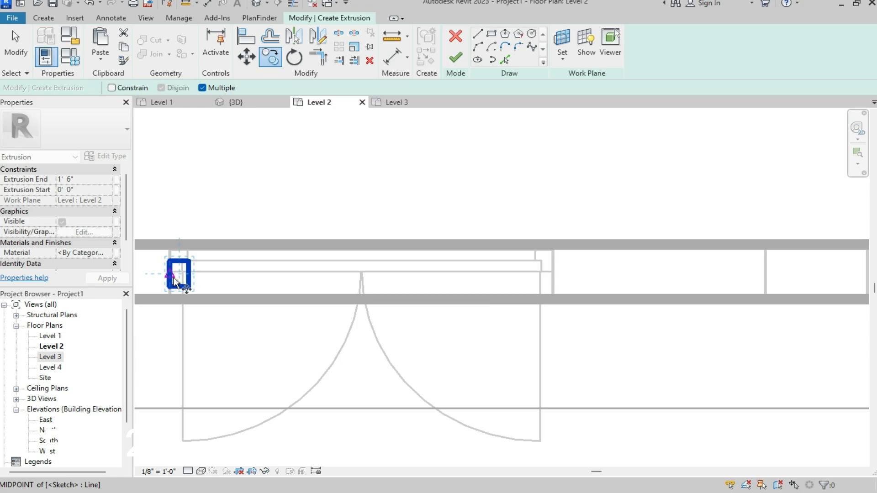
click(179, 287)
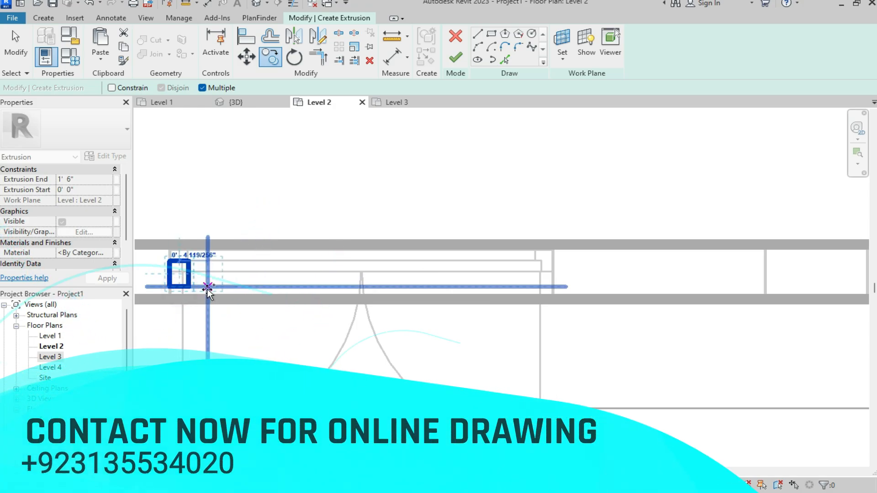
click(208, 287)
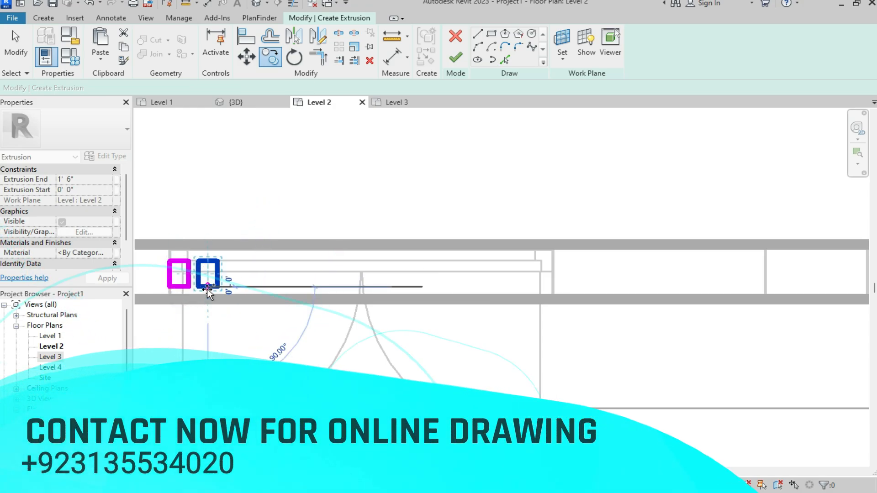
- Try placing two more copies of the rectangle along the wall and undo them
click(233, 288)
click(259, 291)
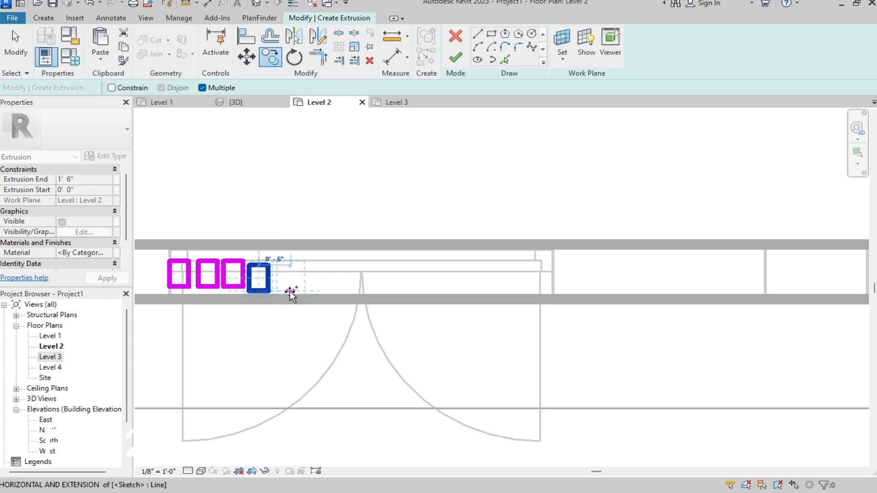
key(ctrl+z)
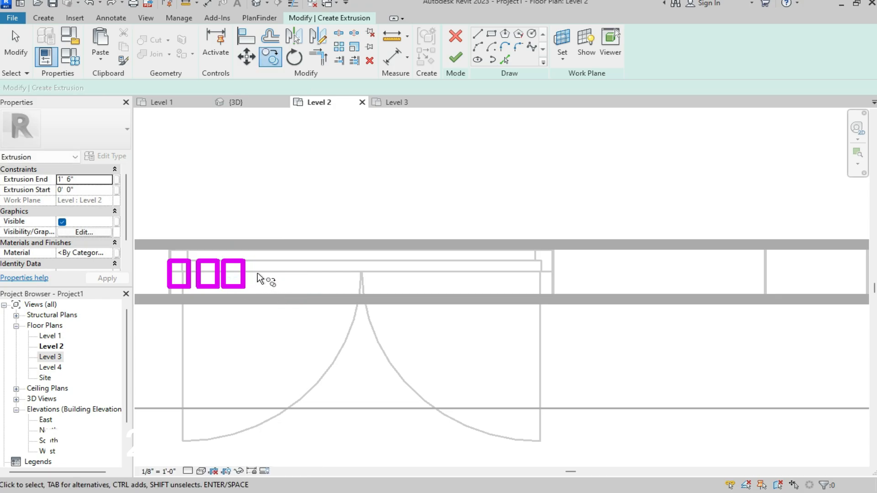
key(ctrl+z)
- Try to copy both rectangles together farther along the wall
drag(236, 241, 146, 306)
click(269, 56)
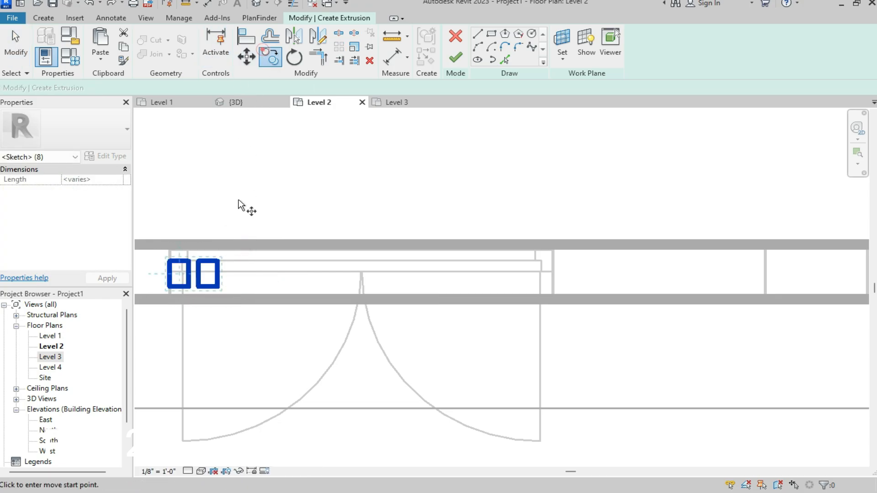
click(220, 287)
click(269, 293)
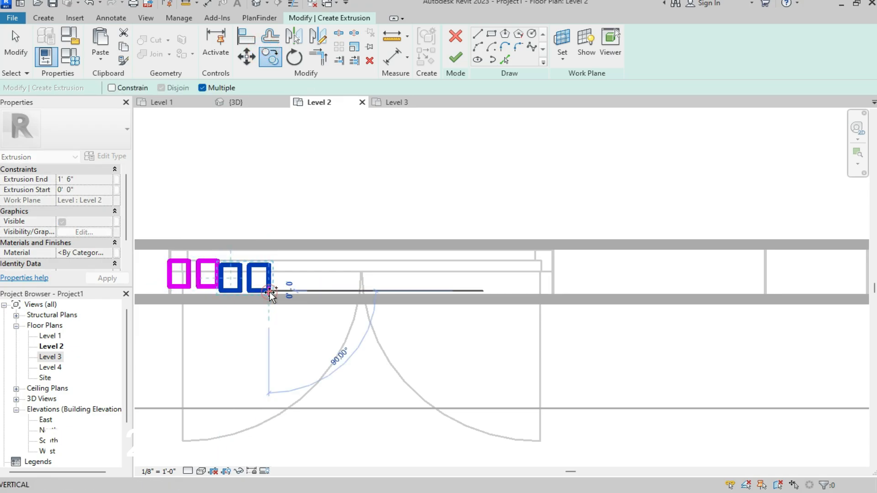
key(Escape)
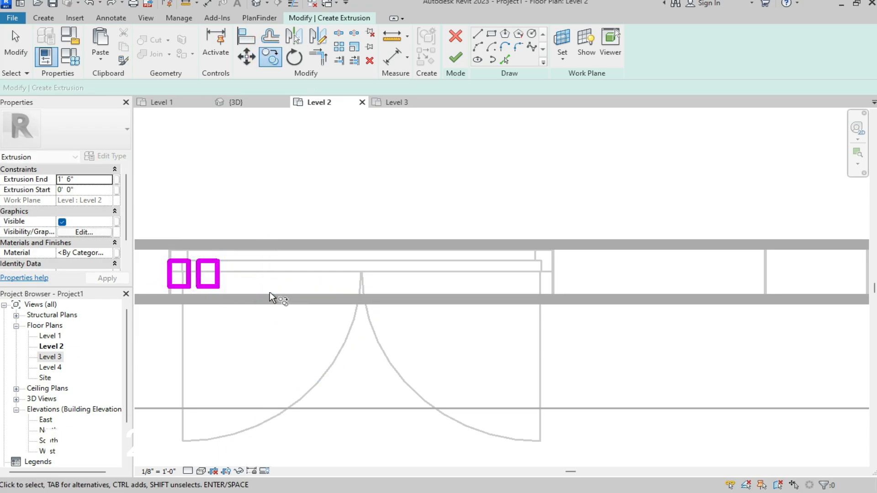
- Copy the pair of rectangles twice in a straight horizontal row along the wall, giving six rectangles
drag(241, 236, 149, 317)
right_click(221, 303)
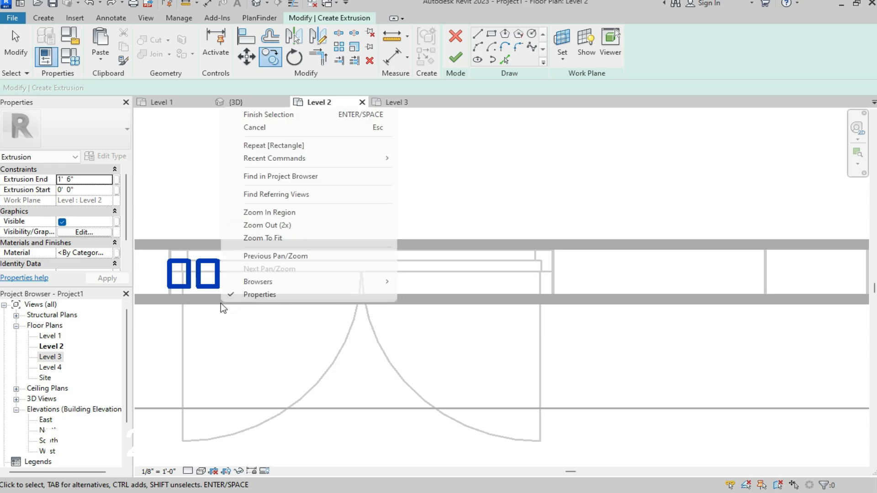
click(255, 115)
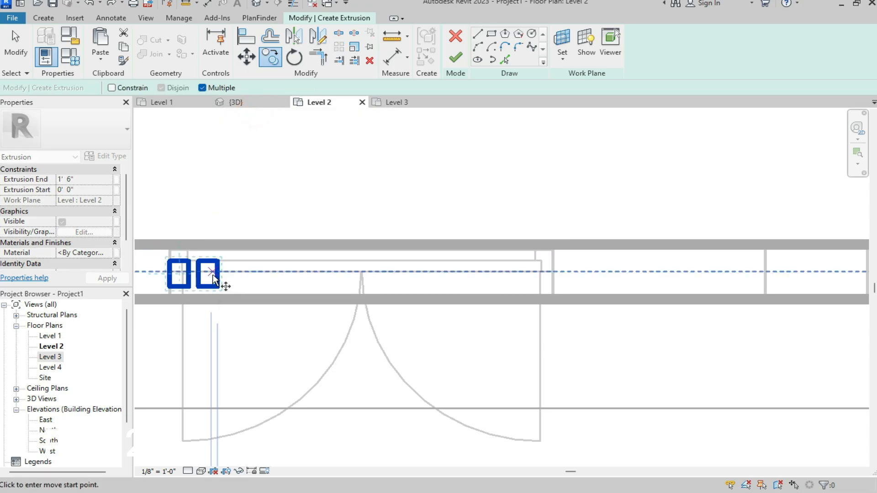
click(221, 277)
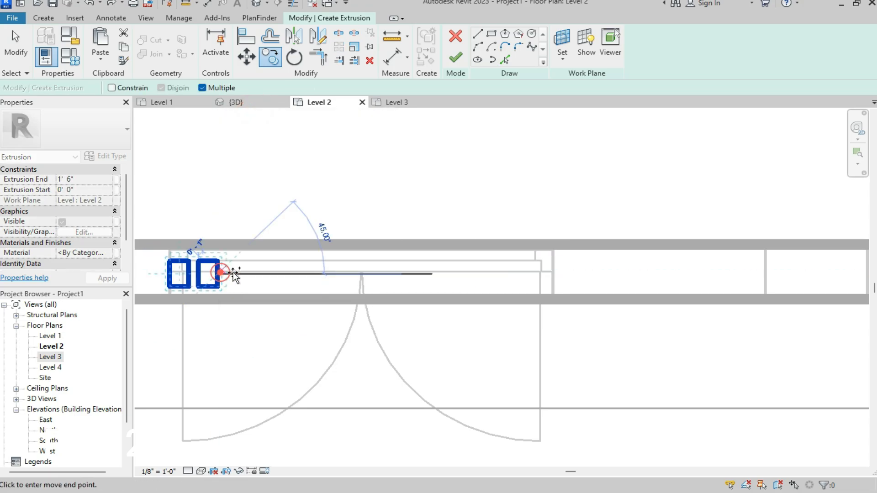
click(283, 274)
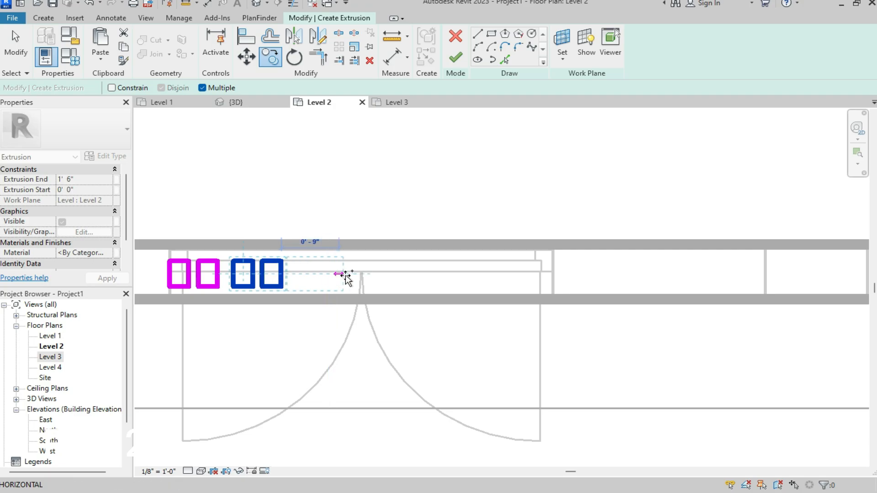
click(353, 274)
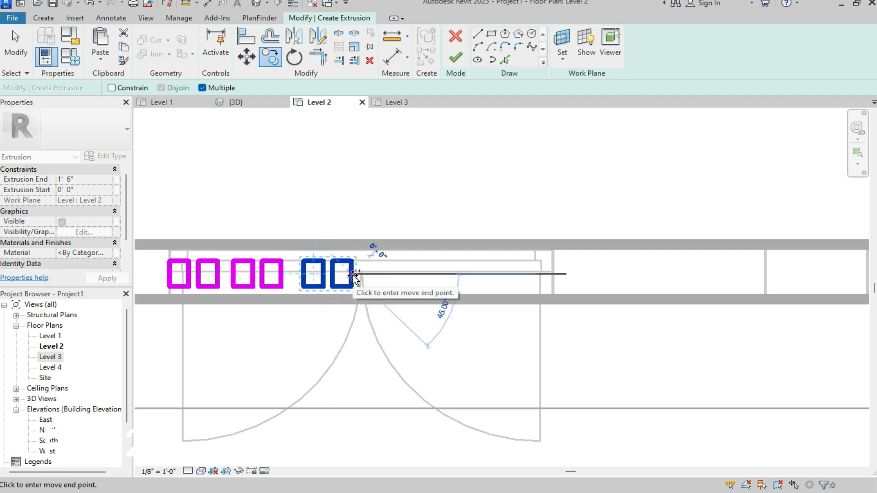
key(Escape)
key(Escape)
- Nudge the two copied pairs toward the first pair to even out the gaps between the six rectangles
drag(382, 238, 304, 305)
key(Left)
key(Left)
key(Left)
drag(284, 242, 233, 329)
key(Left)
key(Left)
key(Left)
key(Escape)
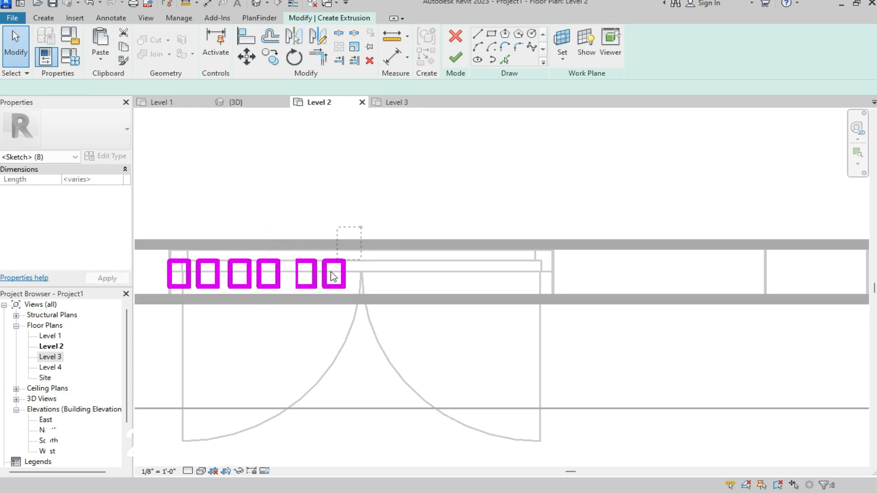
drag(361, 227, 288, 325)
key(Left)
key(Left)
key(Left)
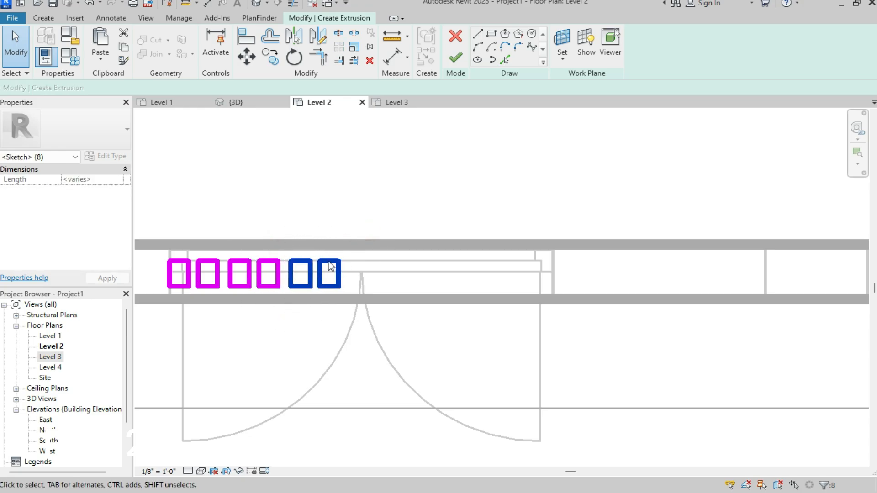
key(Escape)
- Copy all six rectangles once horizontally along the wall, extending the row over the double door to twelve
mouse_move(355, 204)
mouse_down()
mouse_move(161, 338)
mouse_move(166, 345)
mouse_up()
click(273, 57)
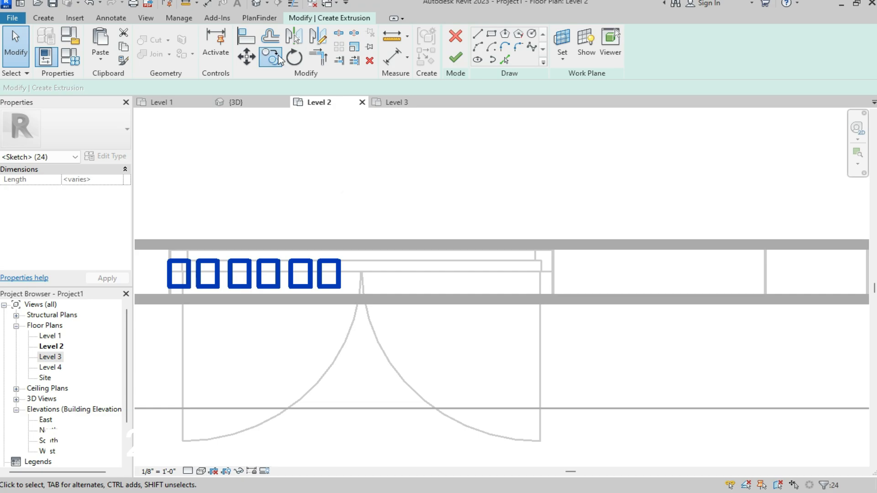
click(351, 283)
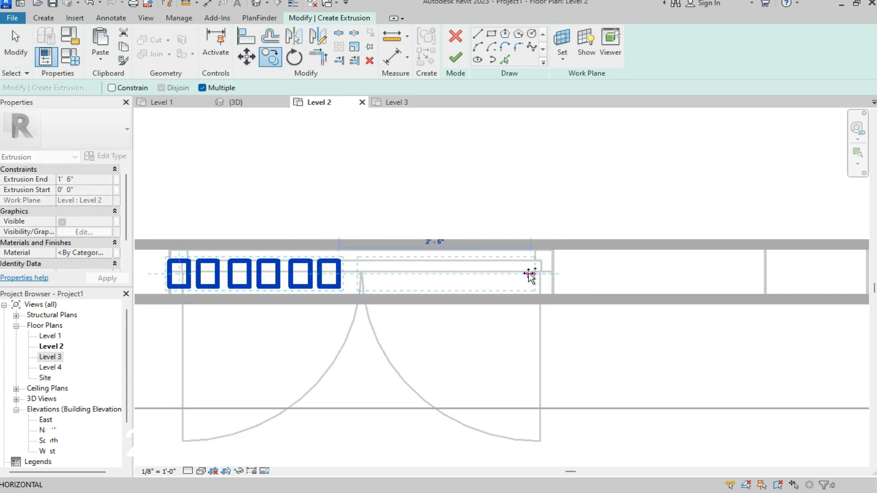
click(526, 273)
scroll(446, 307, down, 4)
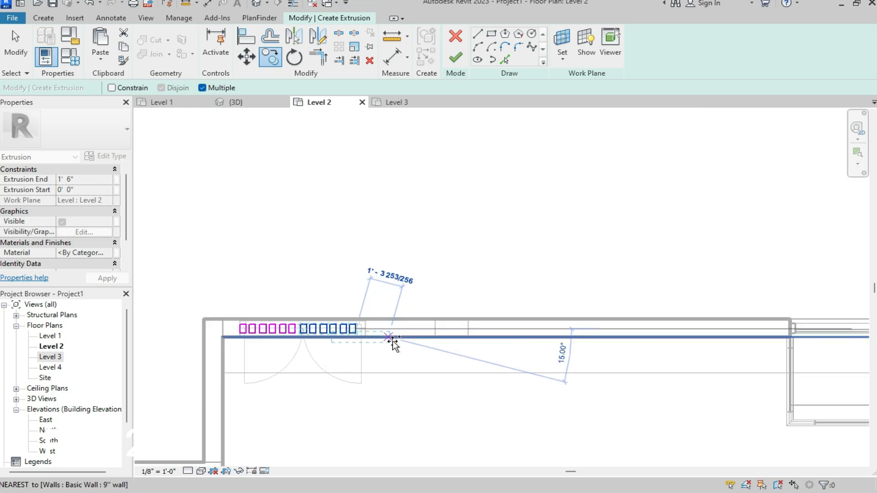
scroll(366, 345, up, 4)
key(Escape)
click(480, 249)
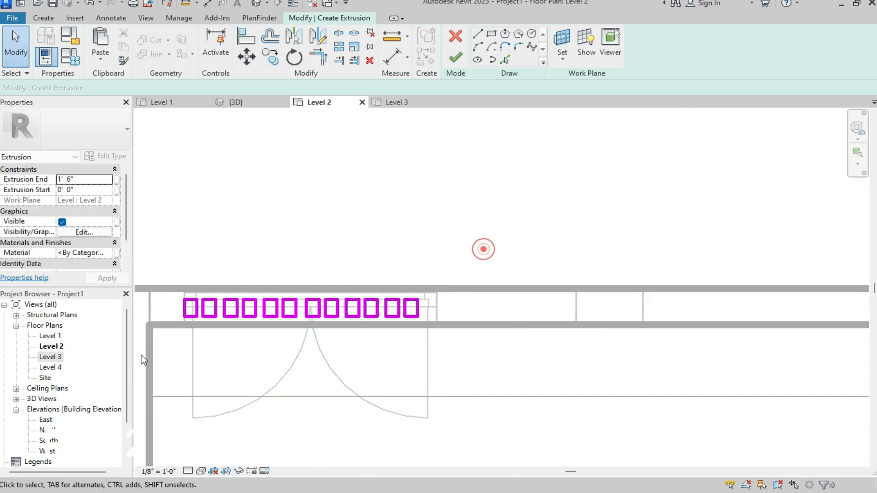
- Copy the row of twelve rectangles about 4' 11 3/4" along the wall and nudge the copies closer to the original row
mouse_move(480, 234)
mouse_down()
mouse_move(215, 382)
mouse_move(201, 315)
mouse_up()
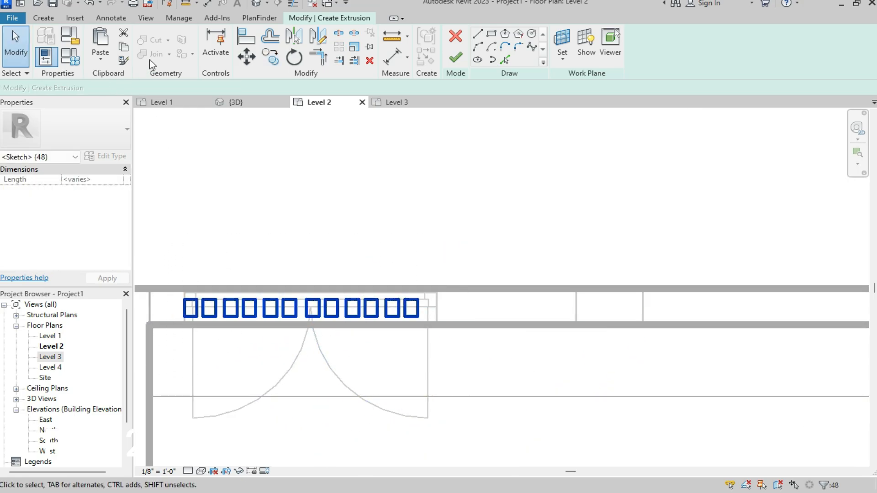
click(270, 57)
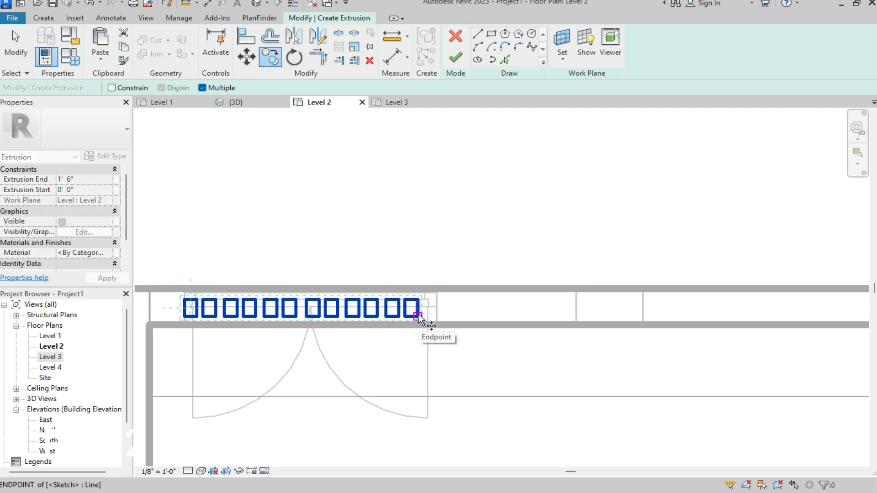
click(184, 316)
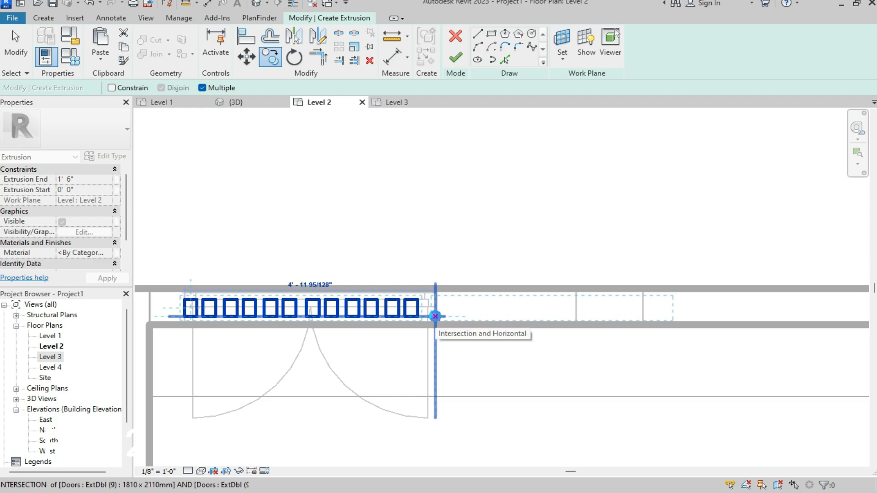
click(435, 316)
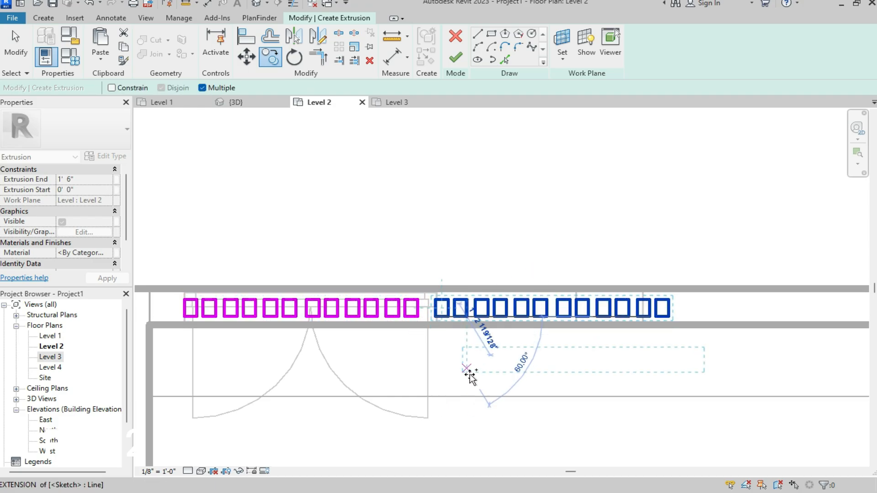
key(Escape)
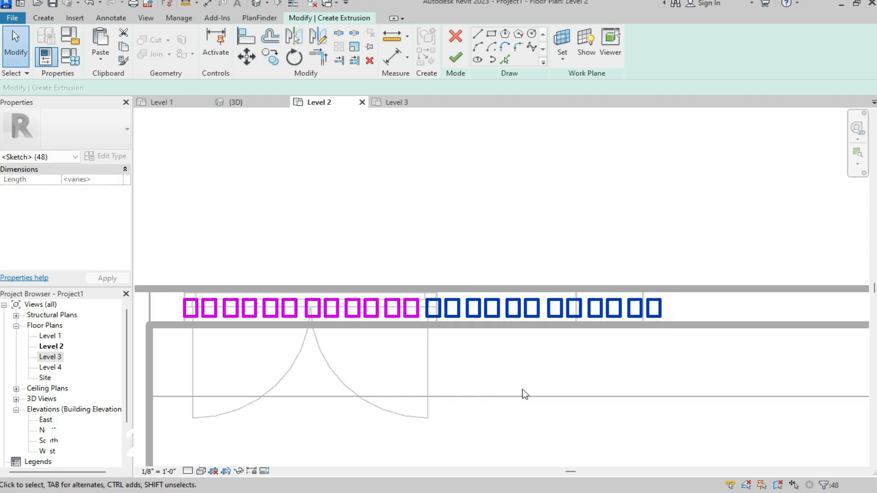
- Finish the extrusion sketch of the slat row and show it up close in the 3D view
scroll(371, 309, down, 4)
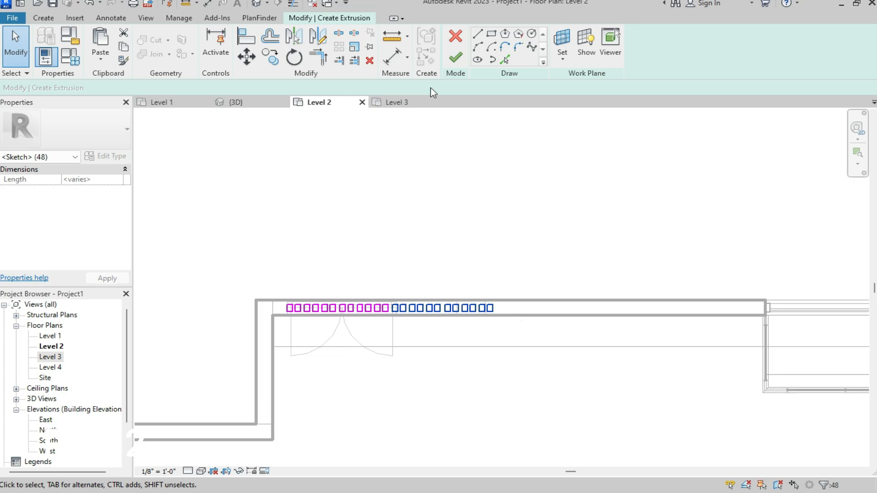
click(455, 58)
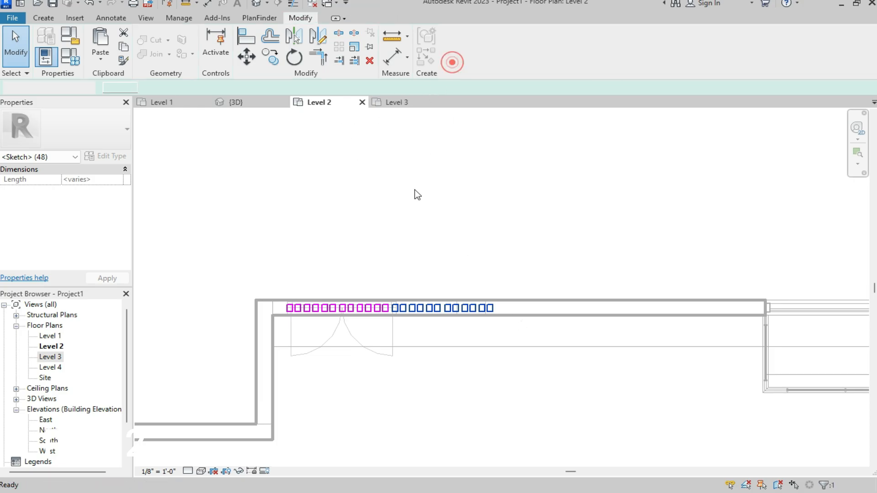
click(236, 102)
scroll(602, 270, up, 5)
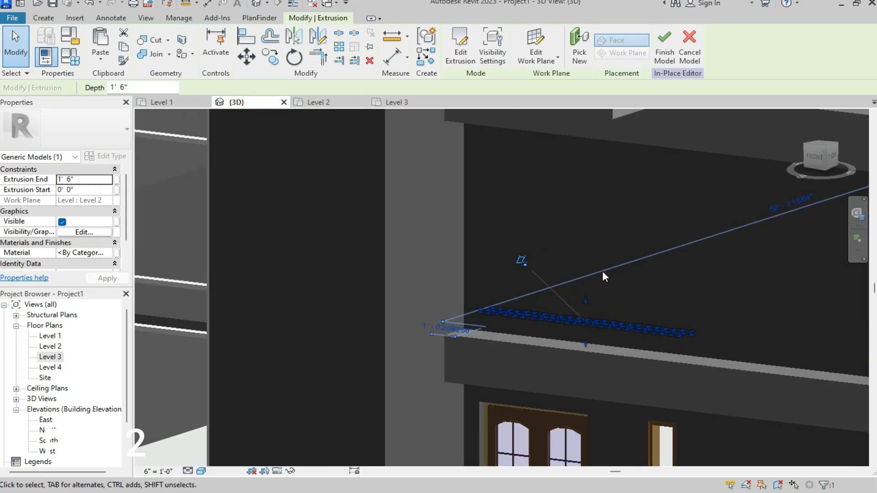
- Stretch the slat extrusion upward to an extrusion end of 9' 0", reaching the underside of the upper beam
scroll(547, 398, down, 5)
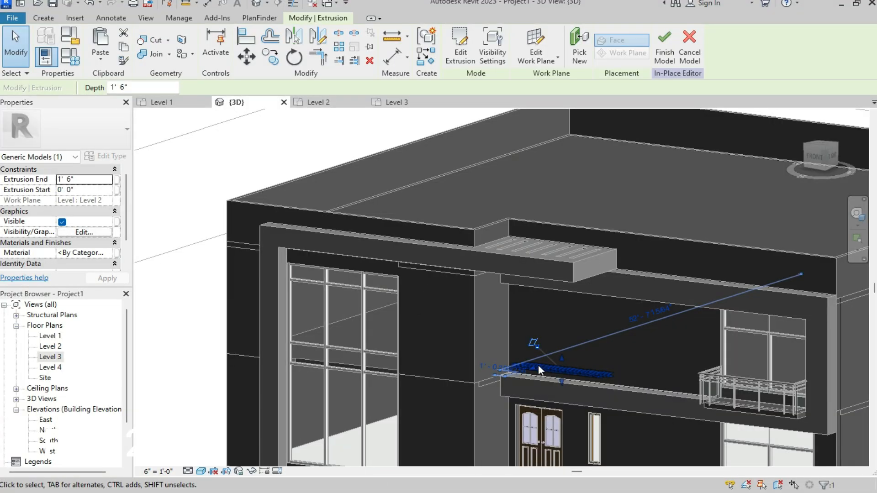
scroll(539, 365, up, 5)
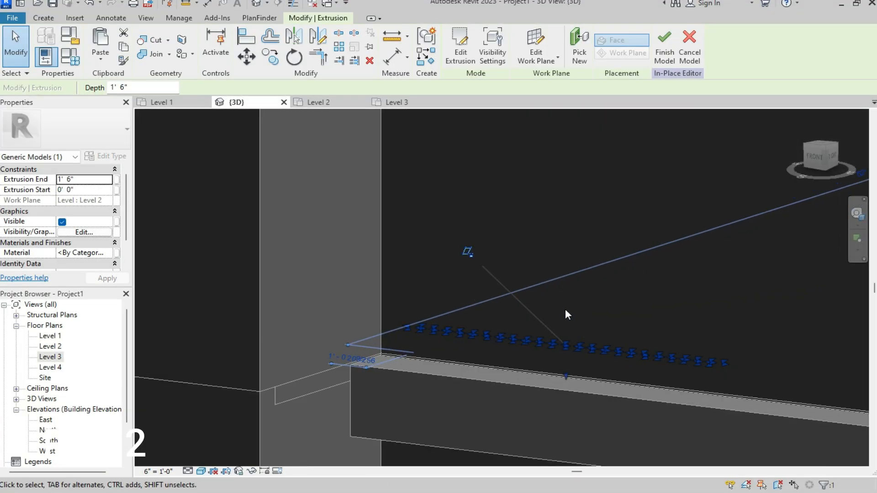
drag(566, 316, 543, 137)
scroll(547, 237, up, 3)
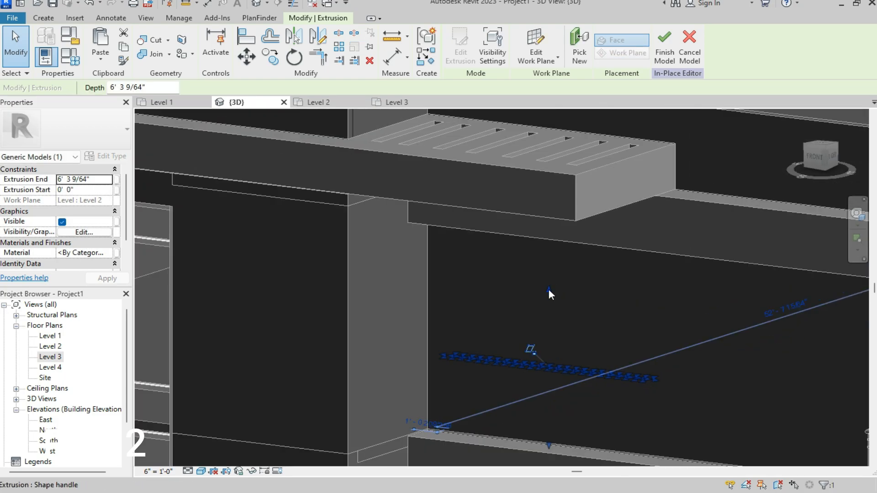
drag(549, 289, 562, 224)
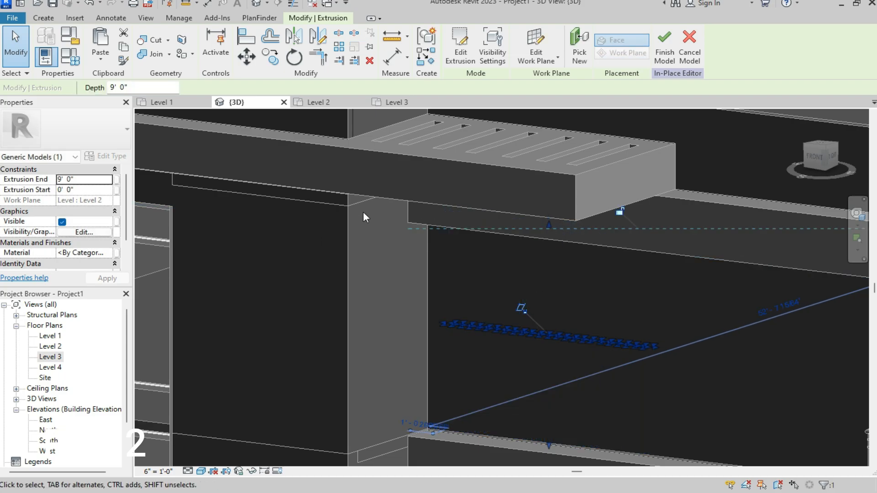
- In the Level 2 floor plan, move the whole slat row about 1' 0" straight out in front of the wall
click(328, 104)
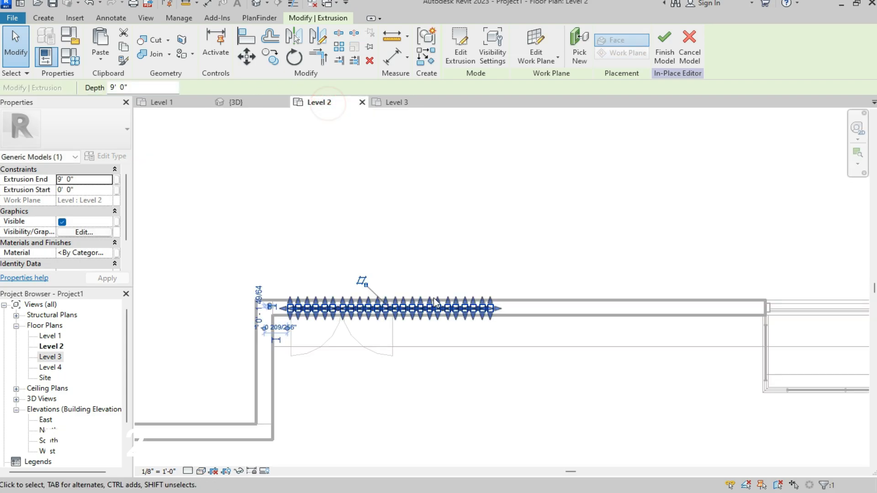
scroll(355, 333, up, 1)
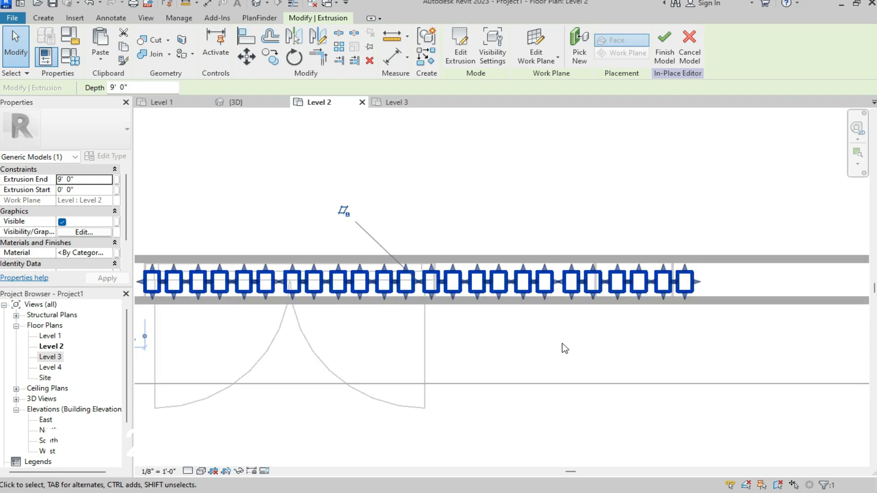
click(246, 57)
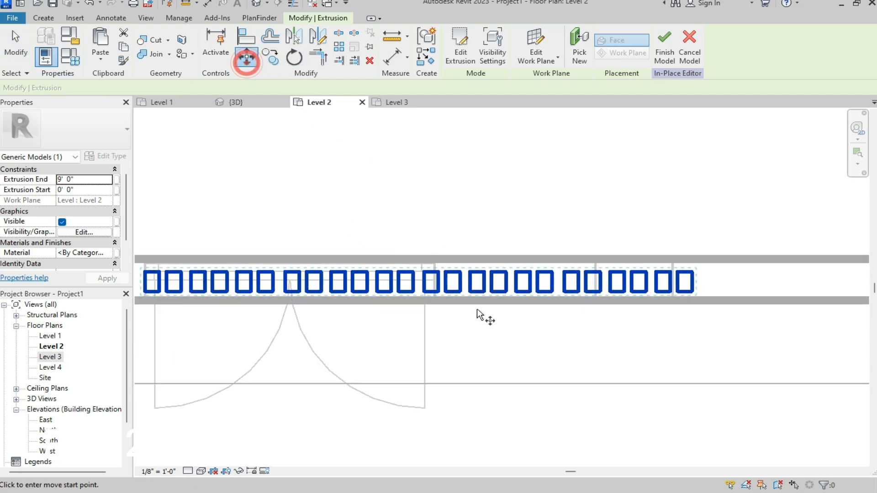
scroll(480, 312, down, 1)
click(449, 297)
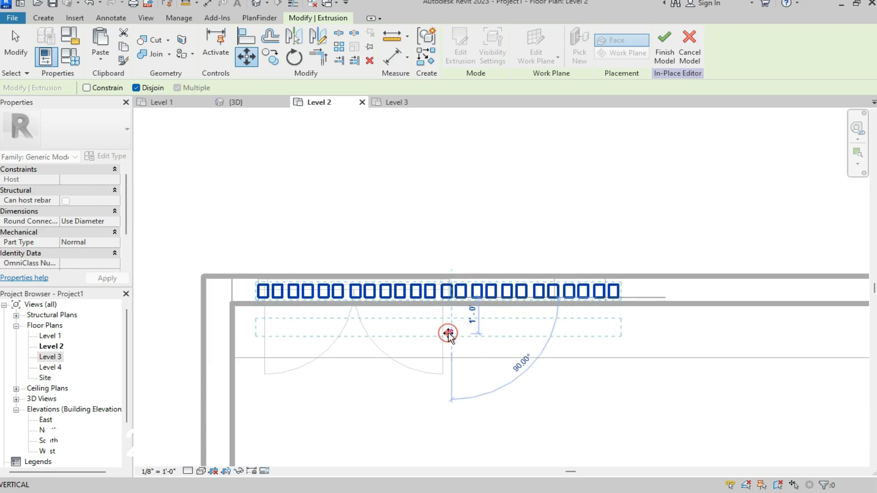
click(448, 334)
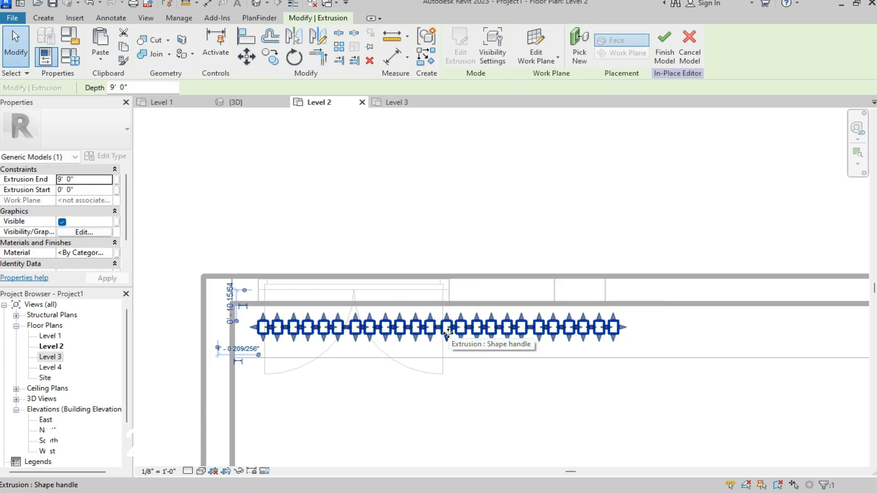
- Check the slats above the entrance in the 3D view and finish the in-place model
click(236, 102)
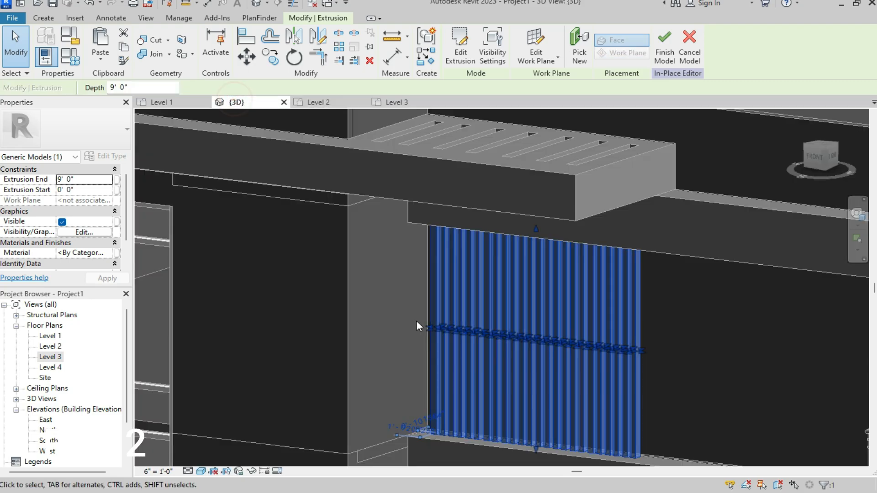
key(Escape)
scroll(476, 346, down, 3)
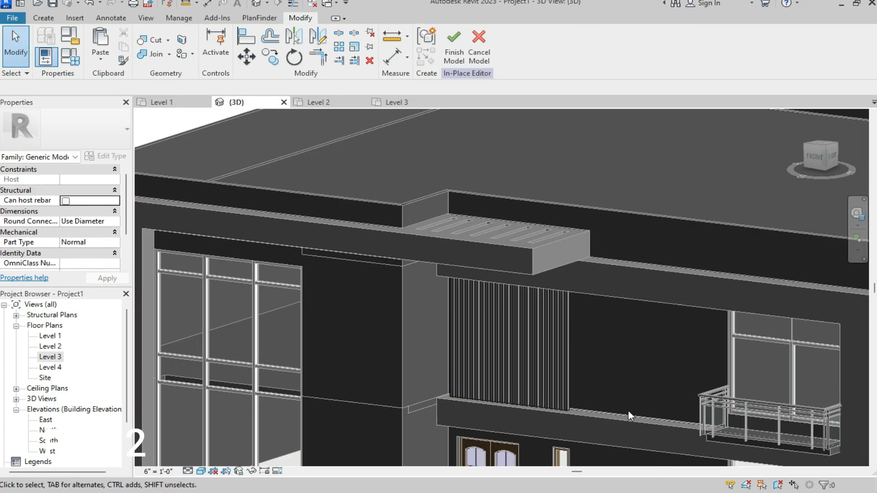
scroll(611, 353, up, 8)
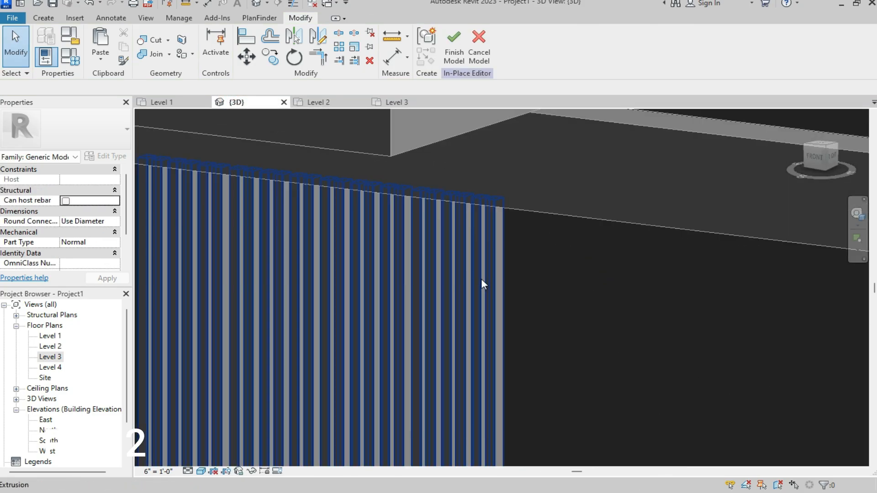
scroll(481, 285, down, 4)
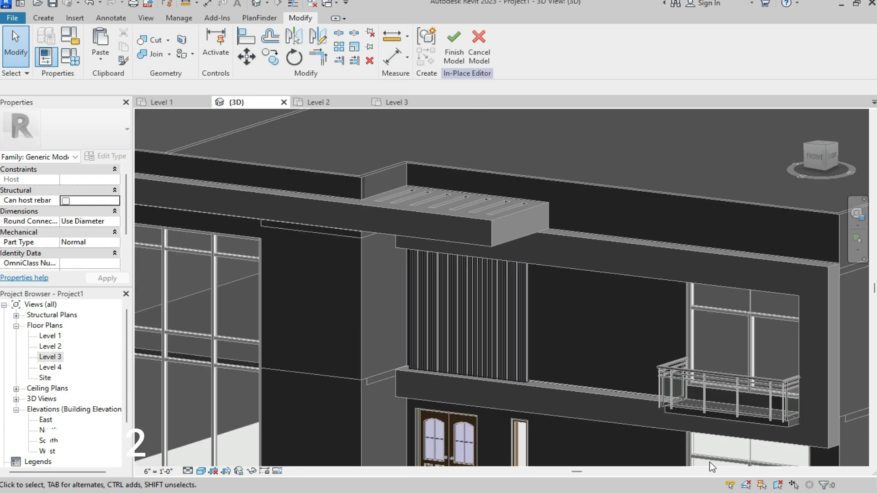
scroll(566, 267, down, 5)
scroll(505, 300, up, 6)
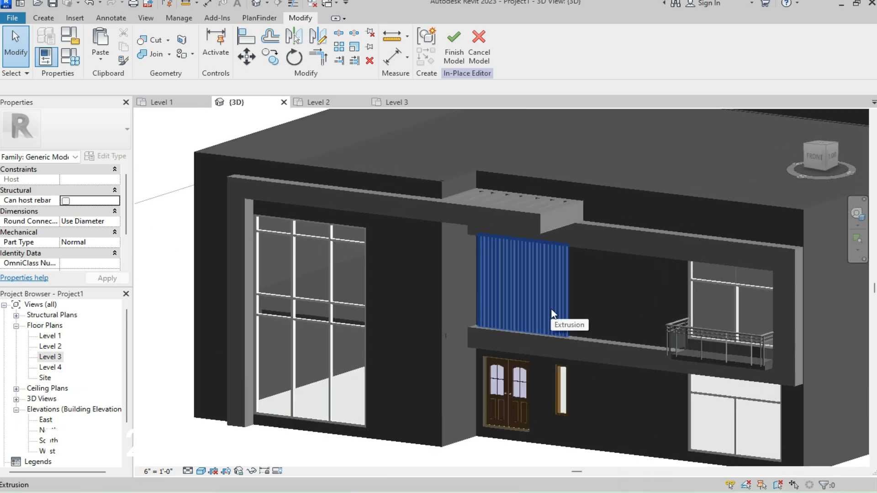
shift+middle_drag(561, 317, 594, 274)
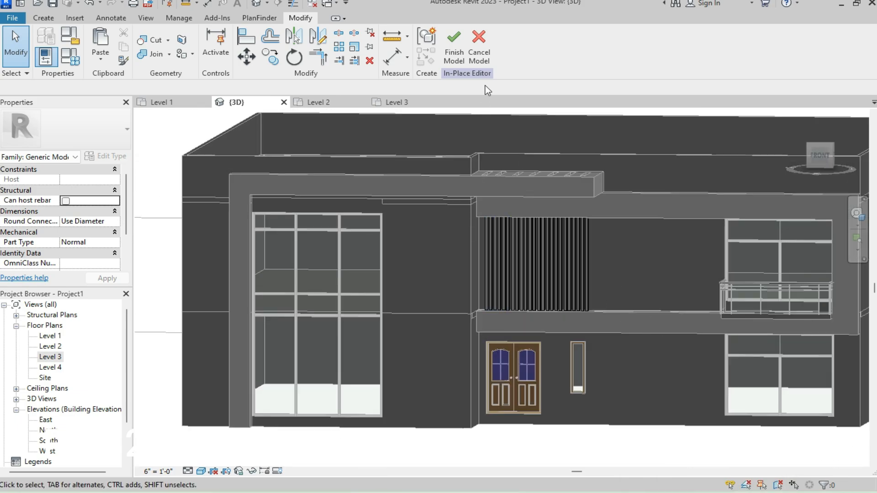
click(462, 46)
scroll(627, 288, up, 4)
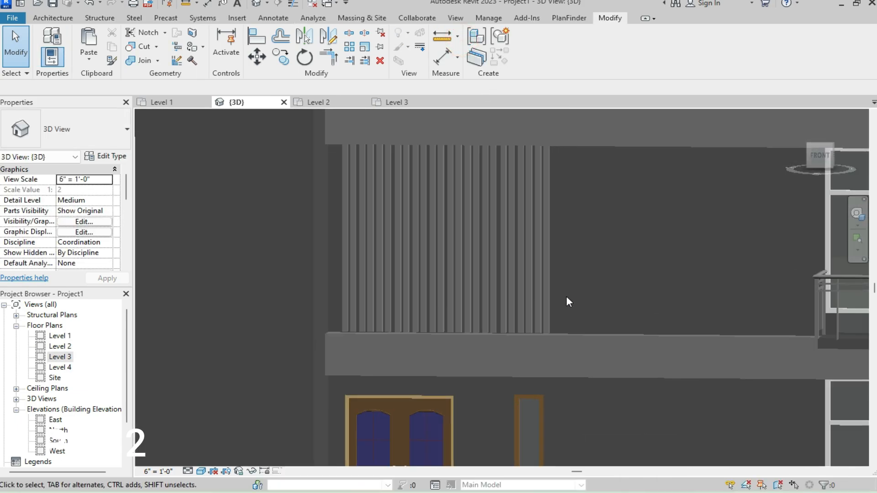
scroll(526, 307, down, 5)
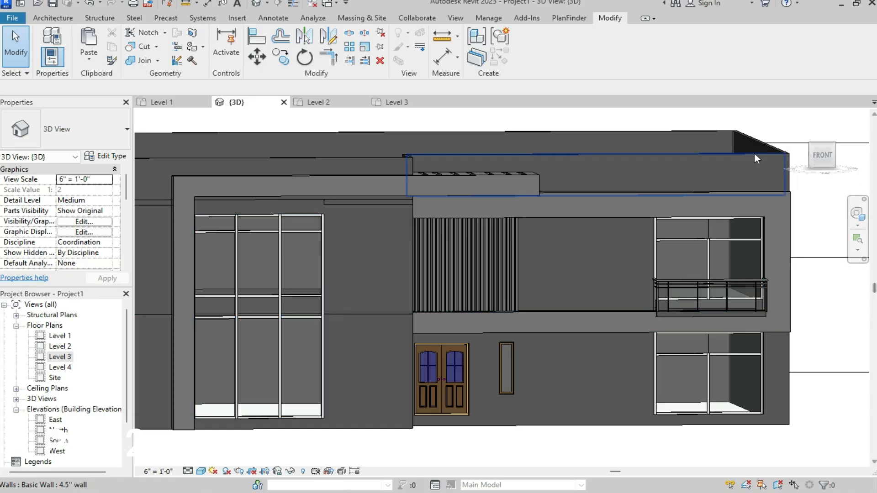
- In the front 3D view, nudge the tall curtain wall toward the entrance until it is about 12' 4" from the facade's outer edge
click(819, 158)
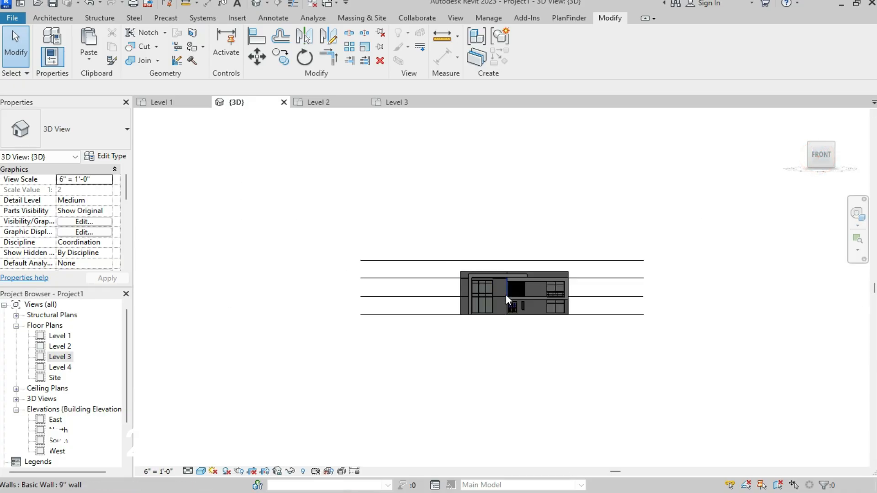
scroll(503, 294, up, 5)
scroll(405, 284, down, 1)
scroll(404, 284, up, 2)
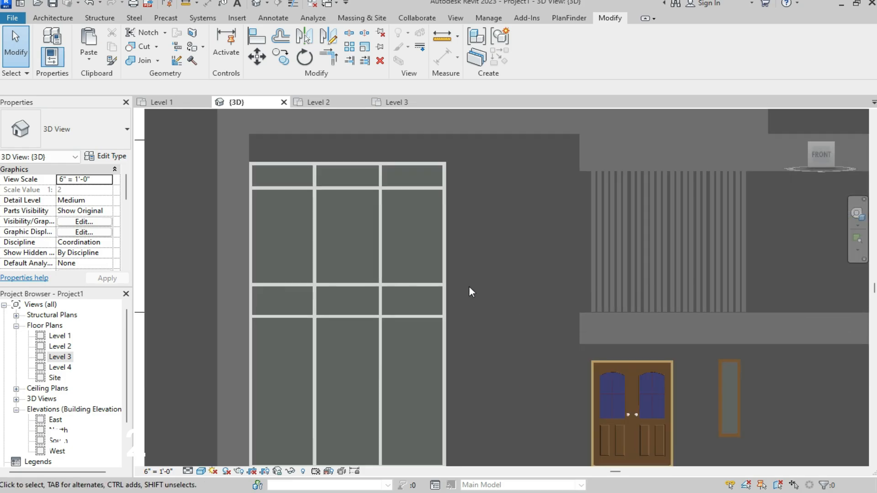
scroll(192, 207, down, 1)
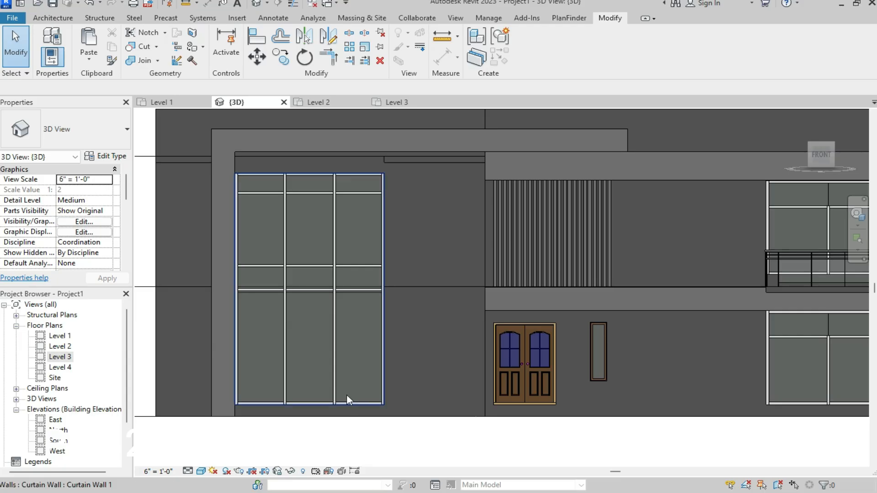
scroll(342, 387, up, 1)
scroll(336, 380, down, 1)
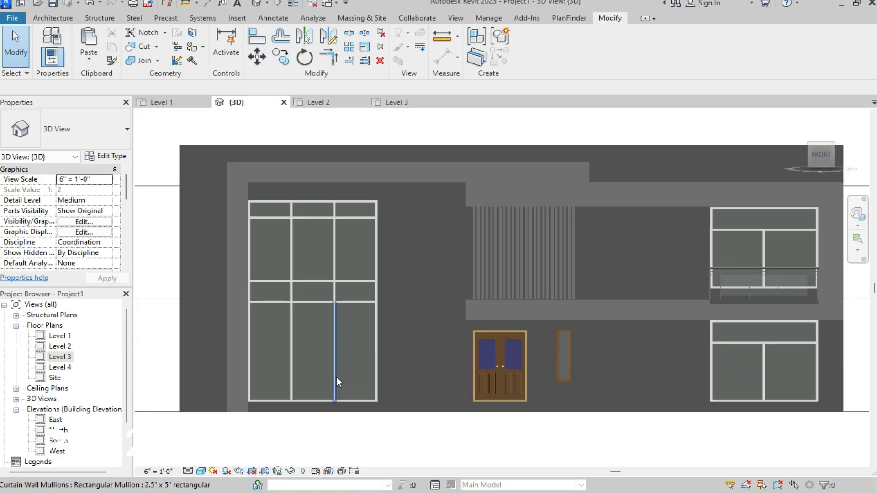
click(379, 247)
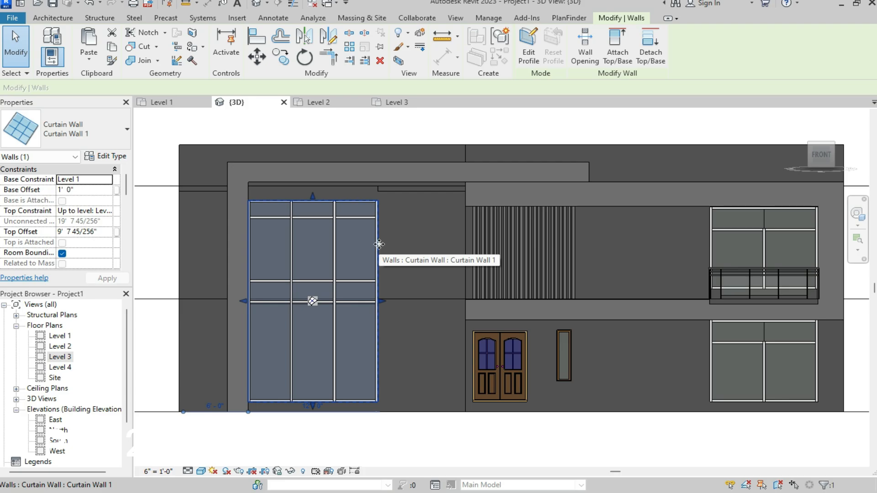
key(Right)
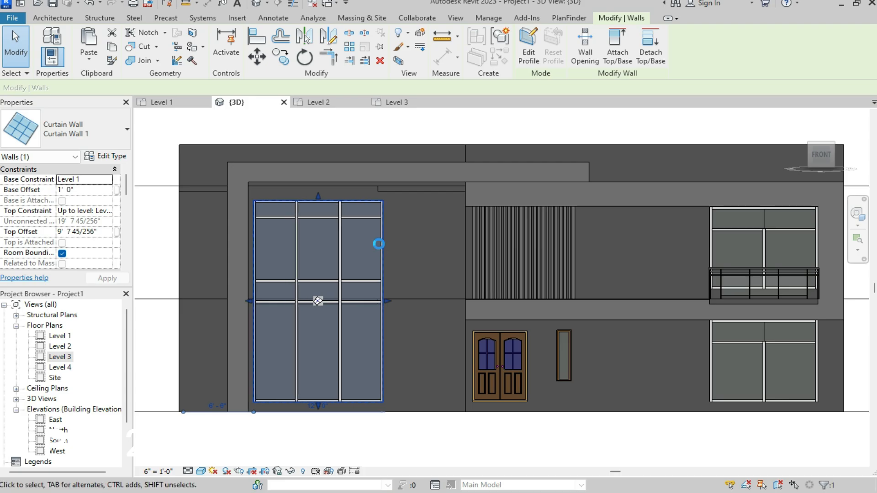
key(Right)
key(Right)
key(Right)
key(Right)
key(Right)
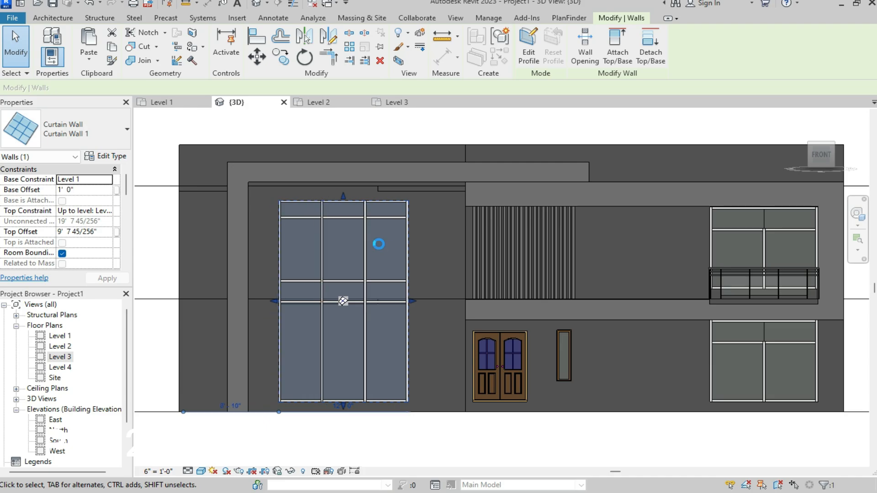
key(Right)
key(Right)
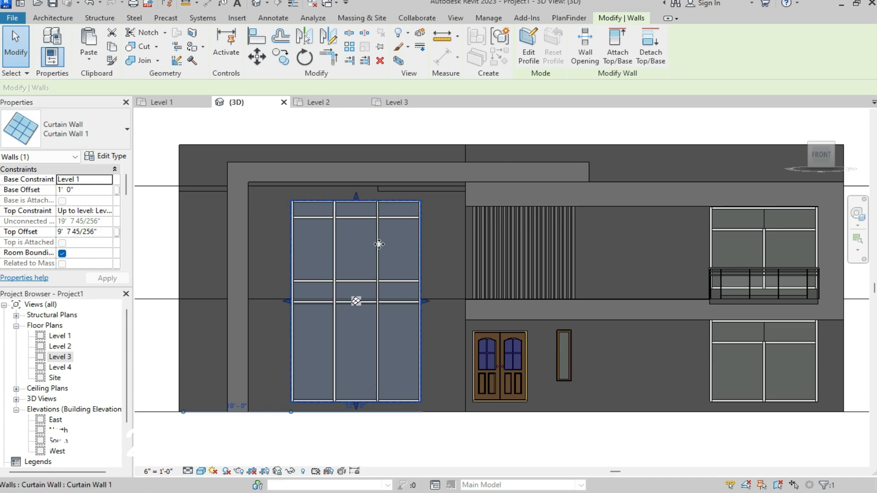
key(Right)
key(Right)
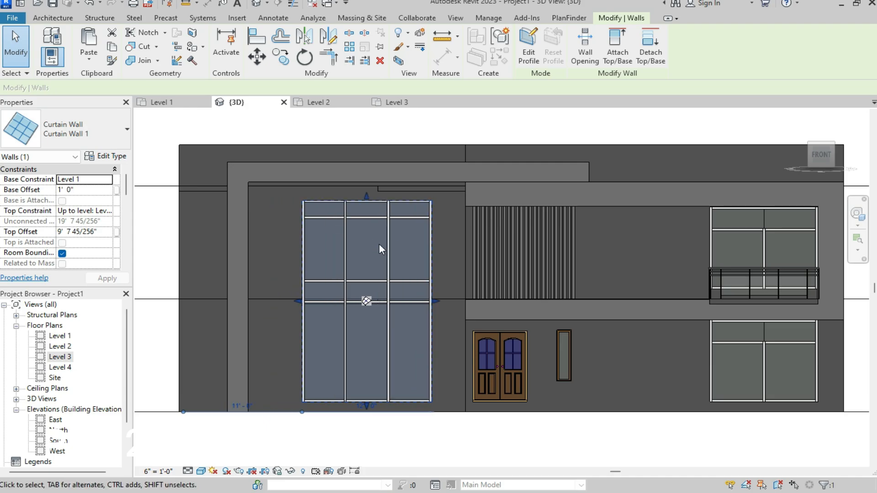
key(Right)
key(Right)
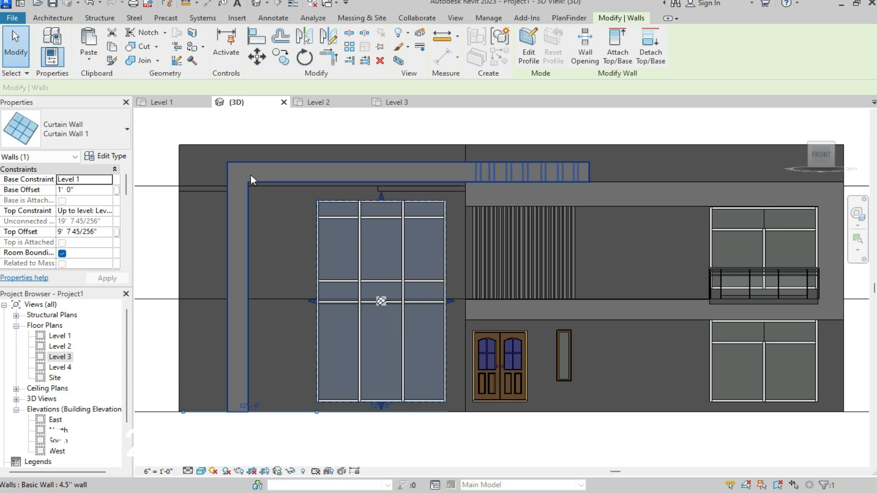
- Stretch the inner edge of the L-shaped frame's post to meet the near side of the tall curtain wall
click(248, 192)
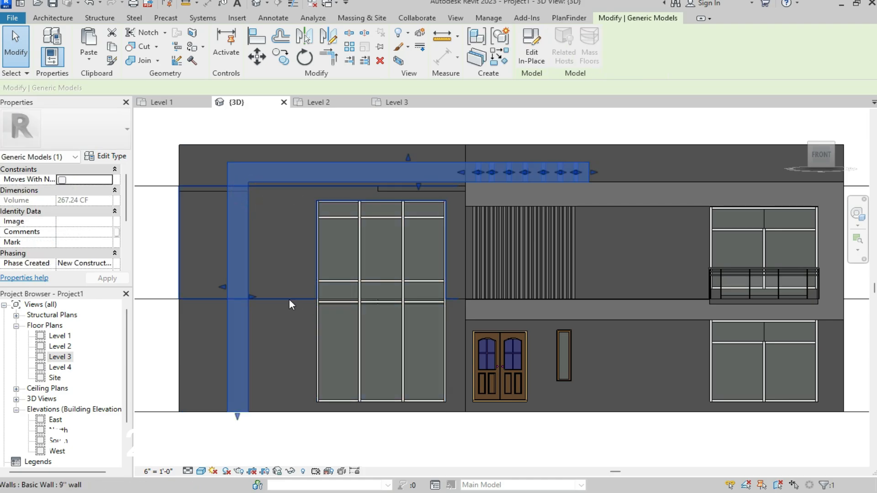
drag(254, 298, 316, 296)
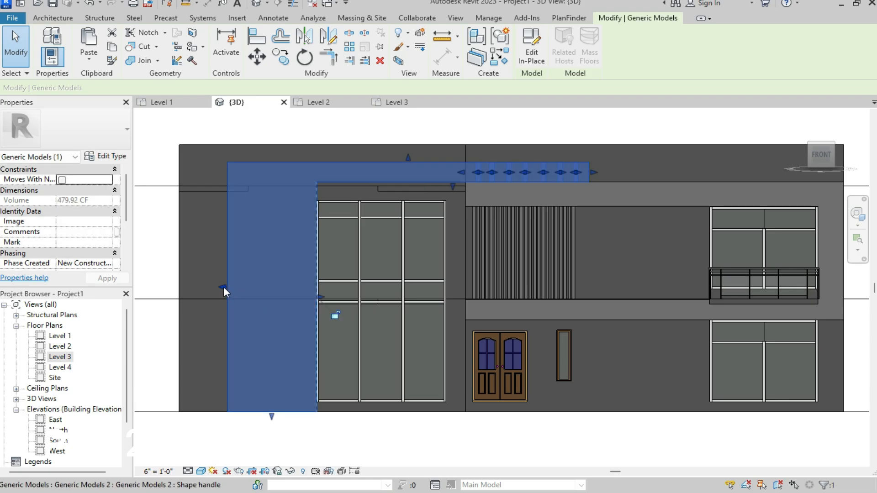
- Try to pull the frame's outer edge inward as a single piece, and undo the change
drag(224, 289, 285, 290)
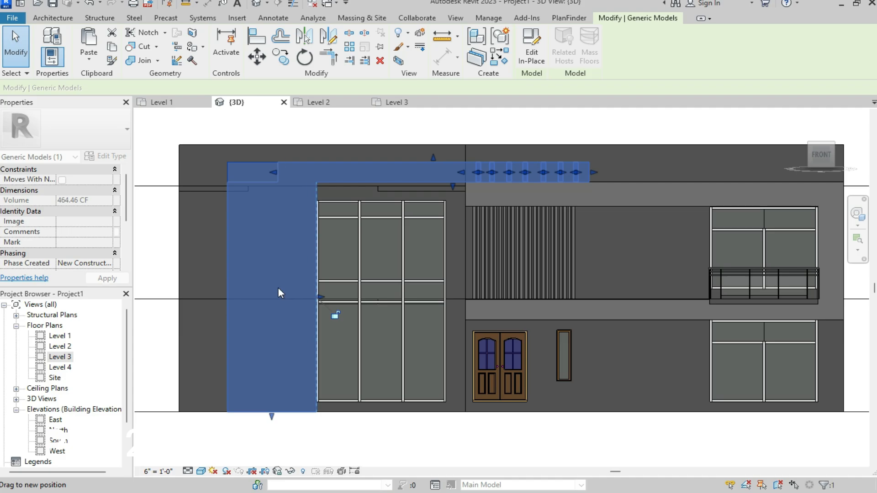
drag(278, 289, 278, 289)
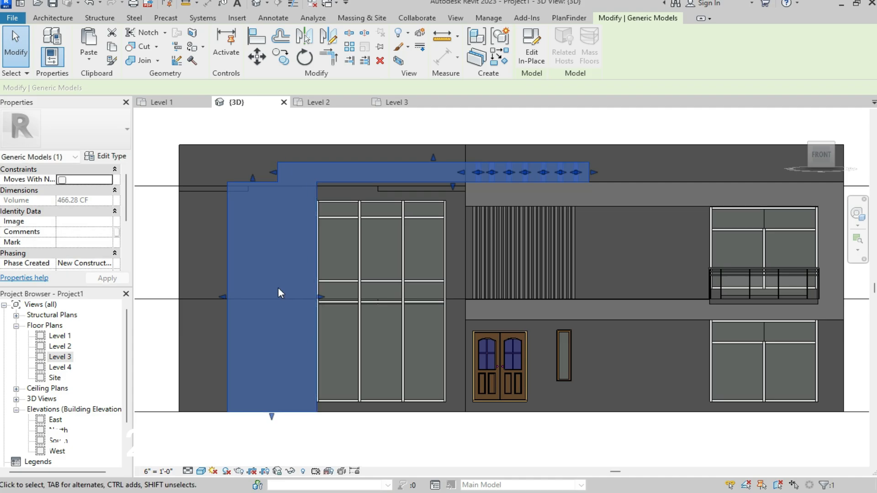
key(ctrl+z)
- Edit the frame in place, pulling the post's outer edge and the beam's end in to about 10' 0" from the facade's outer edge
click(290, 166)
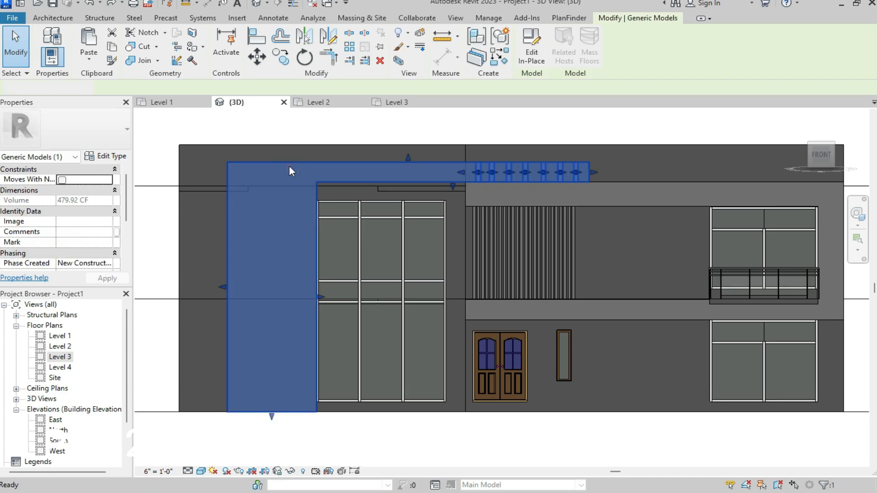
double_click(290, 167)
click(231, 215)
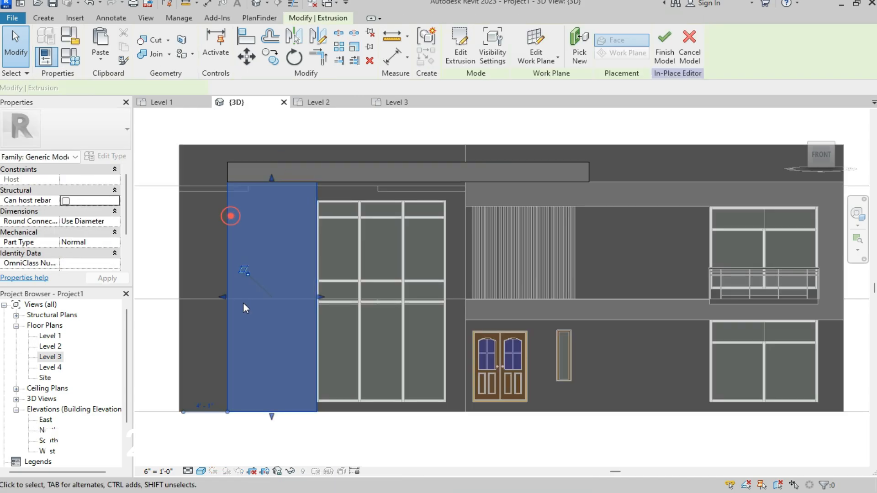
drag(223, 297, 293, 305)
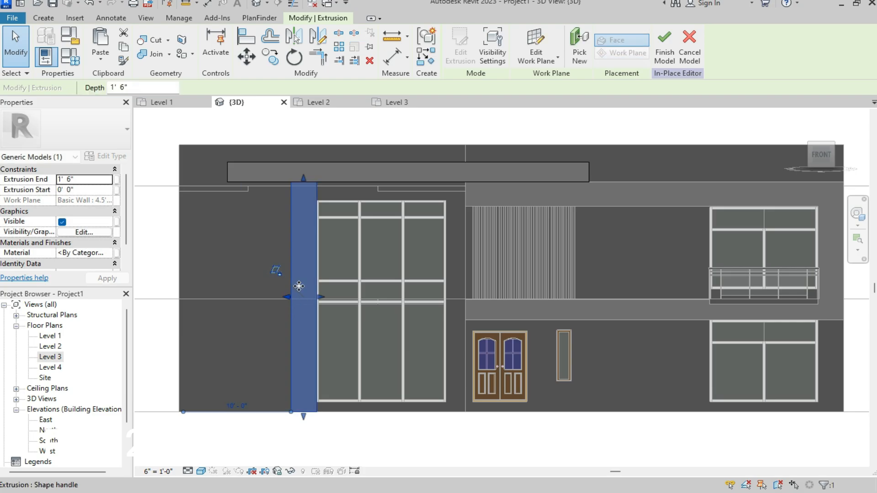
click(259, 180)
drag(225, 176, 295, 188)
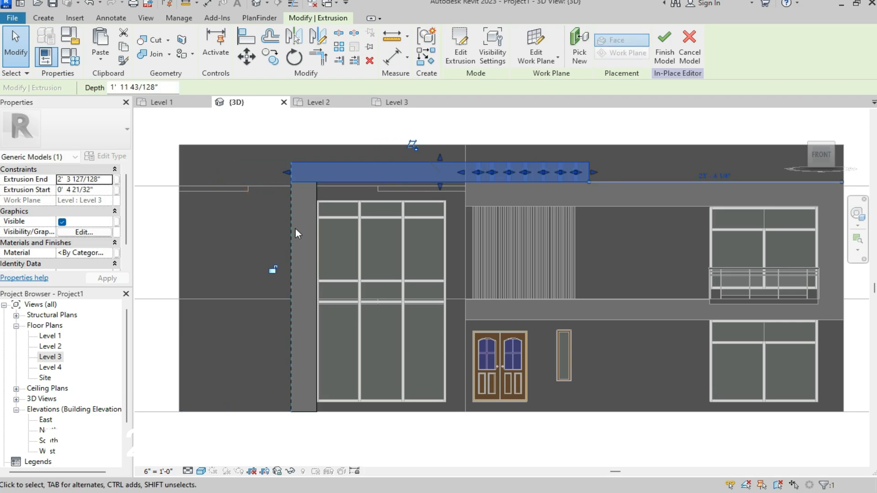
- Narrow the L-shaped frame's post by pulling its outer edge slightly inward, and bring the beam's end in flush with it
scroll(293, 225, up, 3)
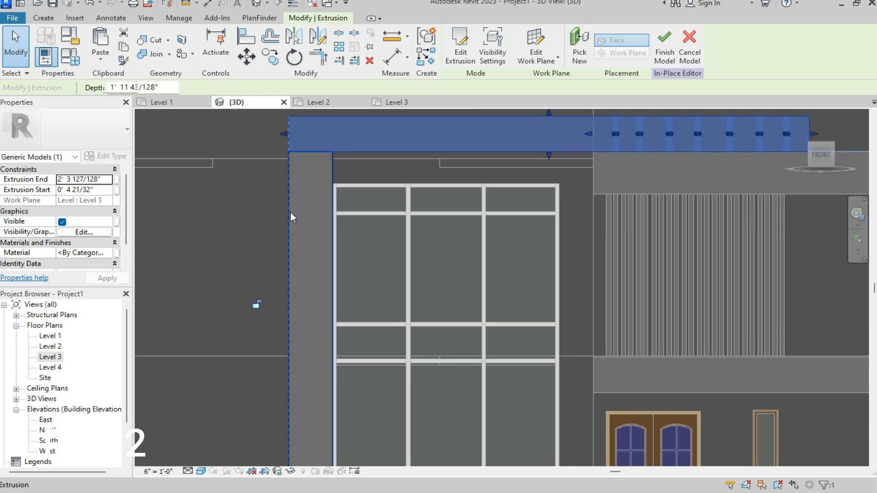
click(290, 212)
drag(285, 355, 297, 352)
click(293, 133)
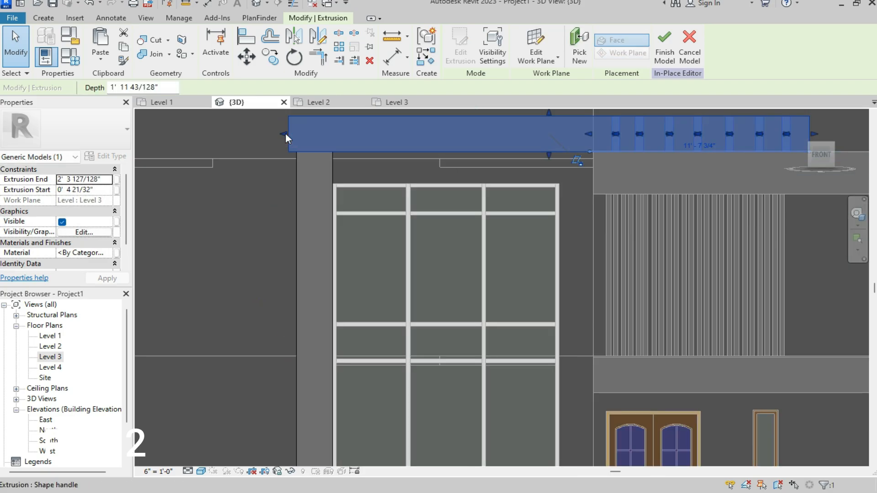
drag(286, 133, 297, 133)
scroll(248, 200, down, 5)
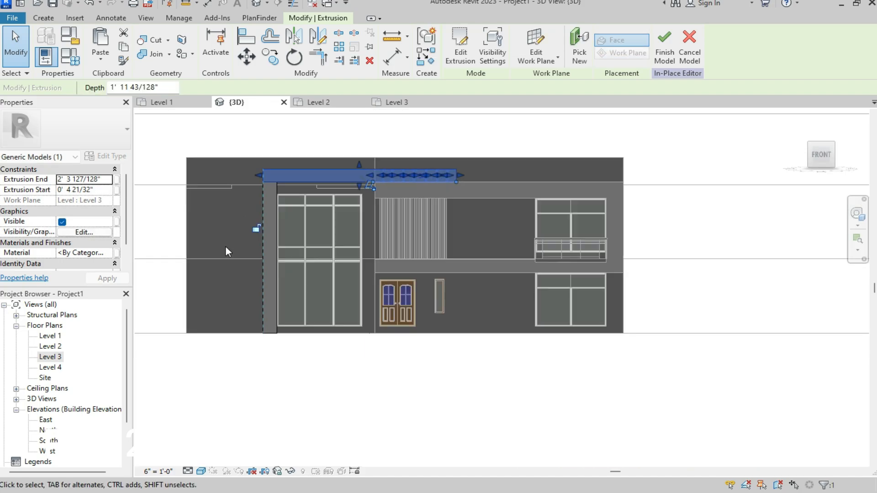
- Join the frame's post and beam into one solid and finish the in-place model
click(149, 55)
click(270, 198)
click(297, 176)
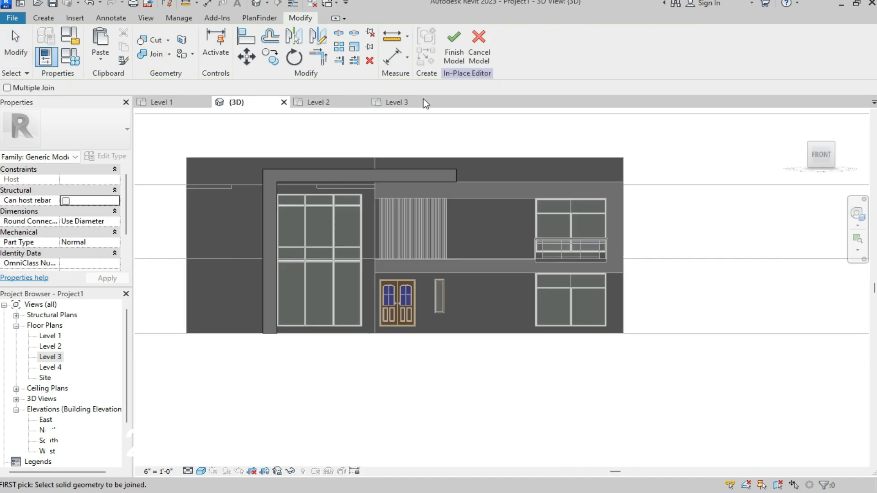
click(454, 46)
- Edit the Level 3 floor boundary in plan, deleting the front line behind the tall curtain wall and the short jog line beside it
scroll(369, 195, up, 4)
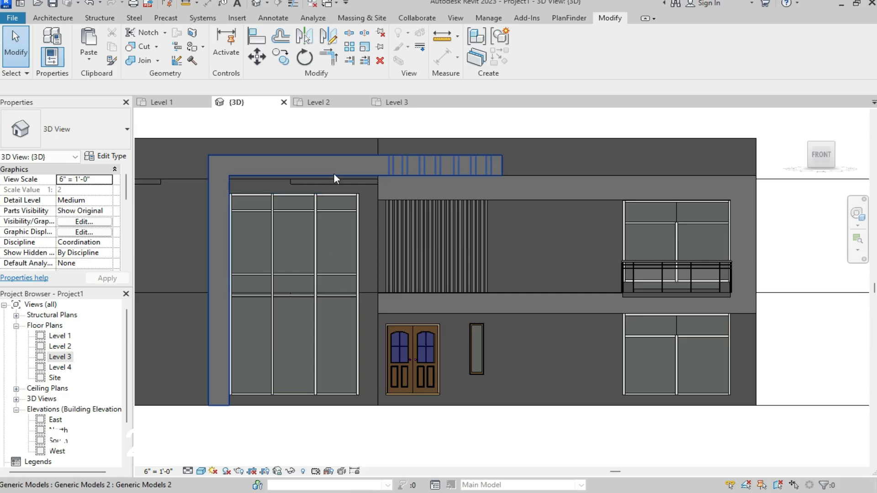
scroll(334, 174, up, 3)
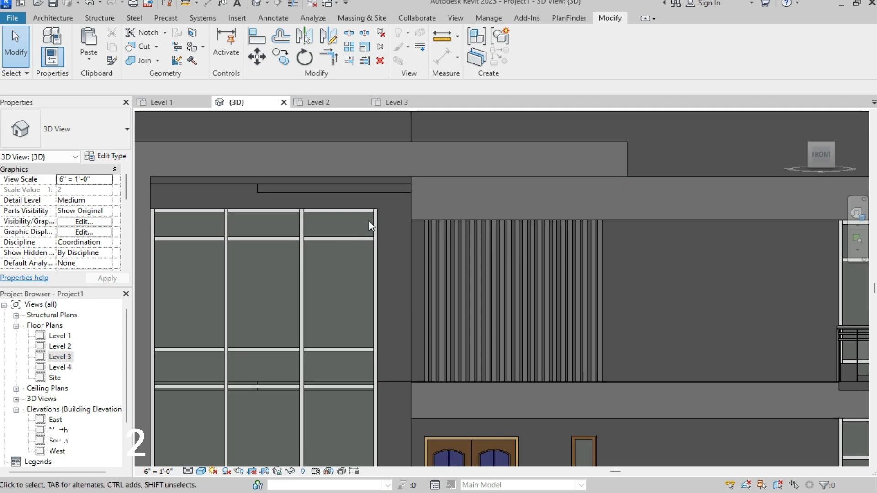
double_click(359, 196)
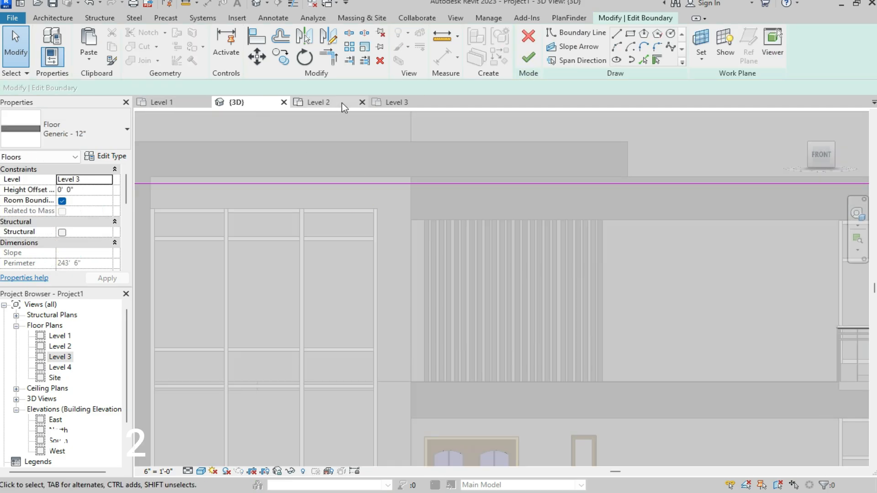
click(388, 103)
scroll(438, 304, up, 2)
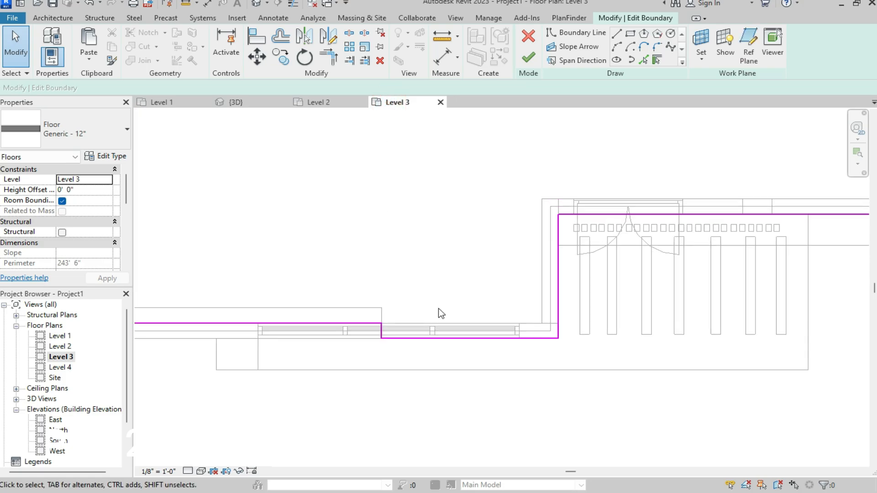
click(435, 340)
key(Delete)
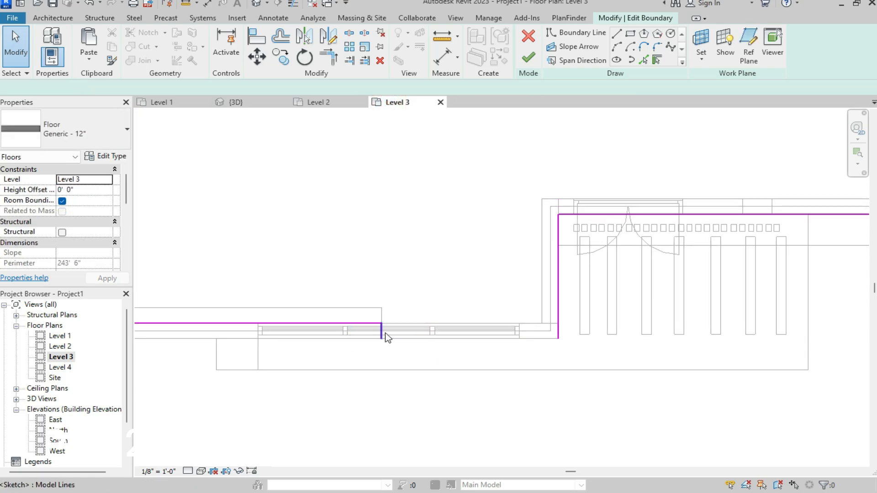
click(385, 333)
key(Delete)
- Trim the two open boundary lines to a corner, finish the floor without attaching the walls, and return to the 3D view
key(t)
key(r)
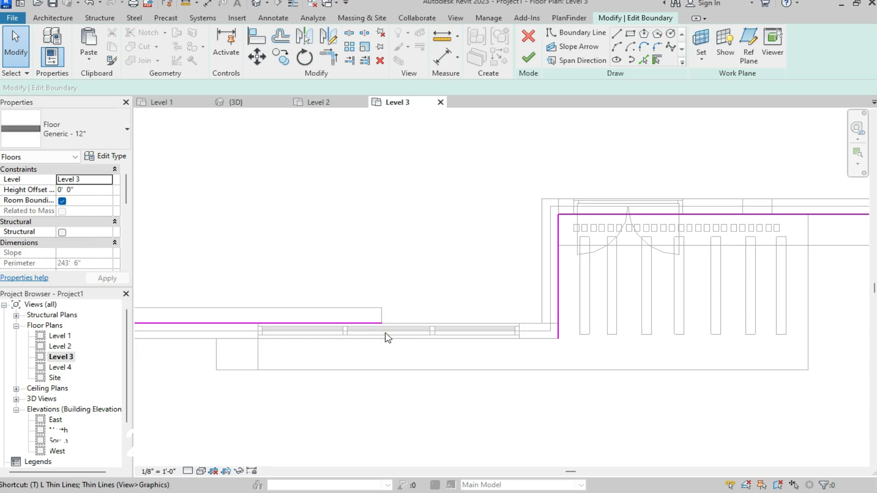
click(559, 291)
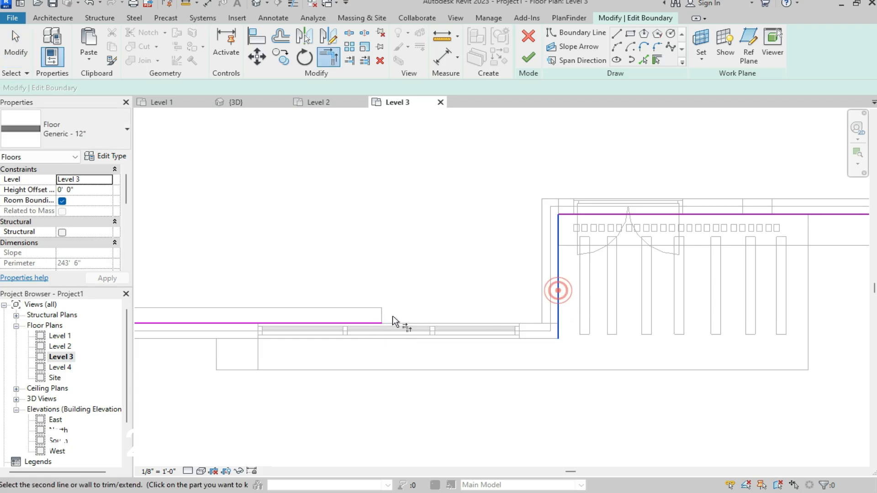
click(368, 323)
click(528, 58)
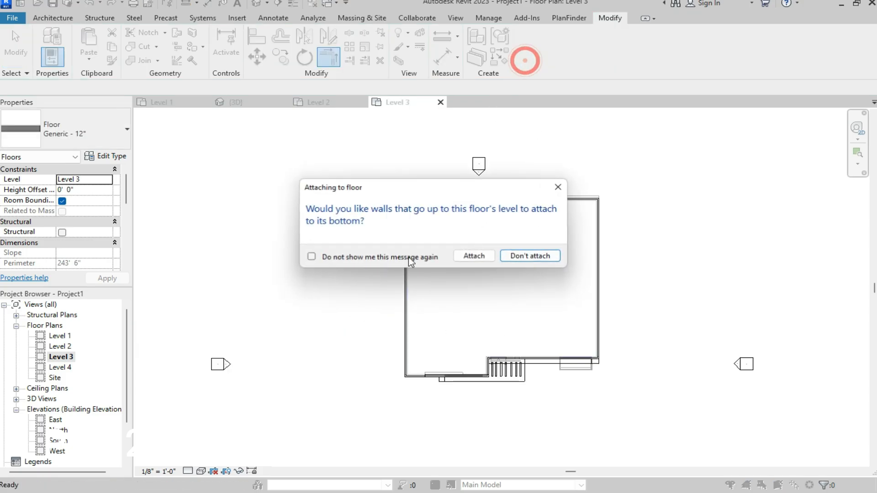
click(533, 255)
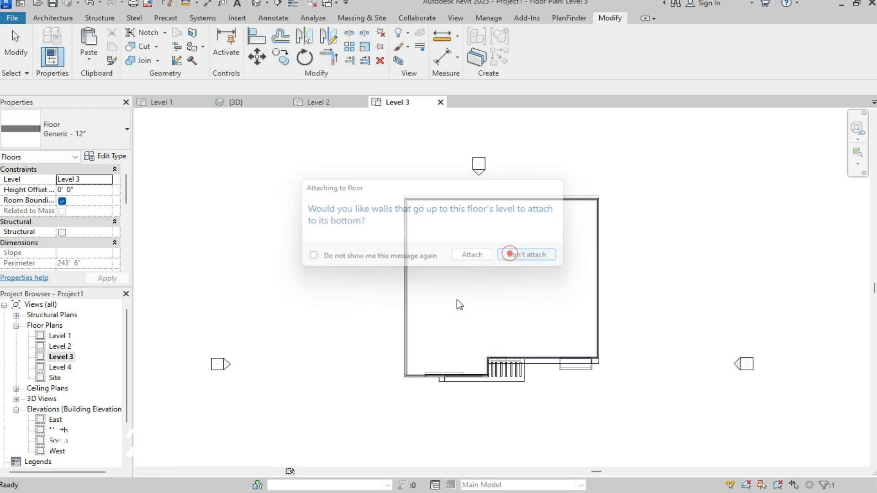
click(248, 103)
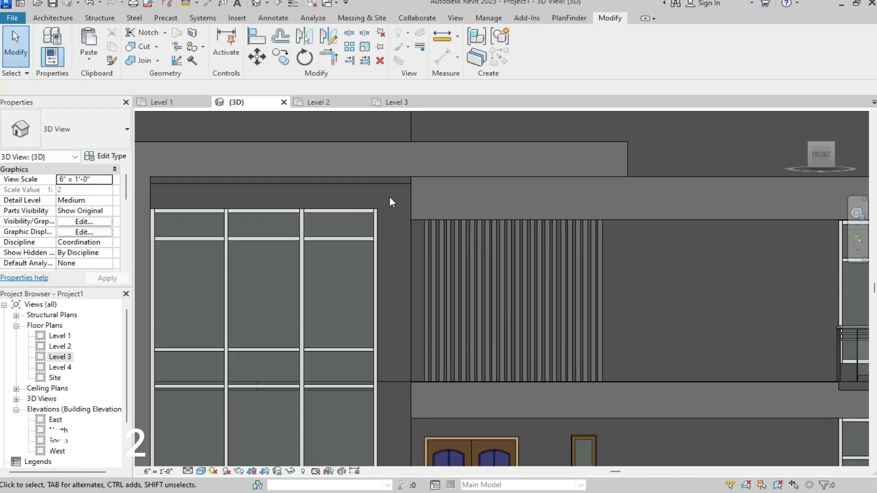
- Examine the walls above, beside and below the tall curtain wall in the front 3D view
scroll(389, 198, down, 3)
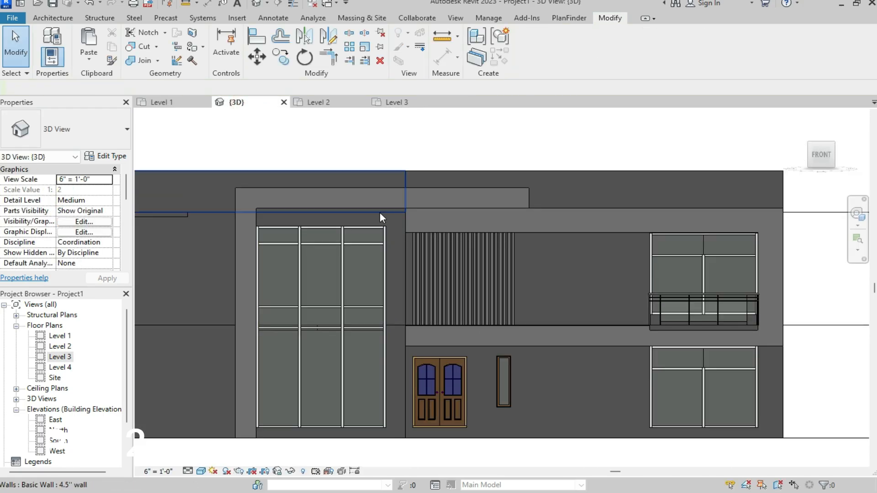
scroll(424, 269, up, 3)
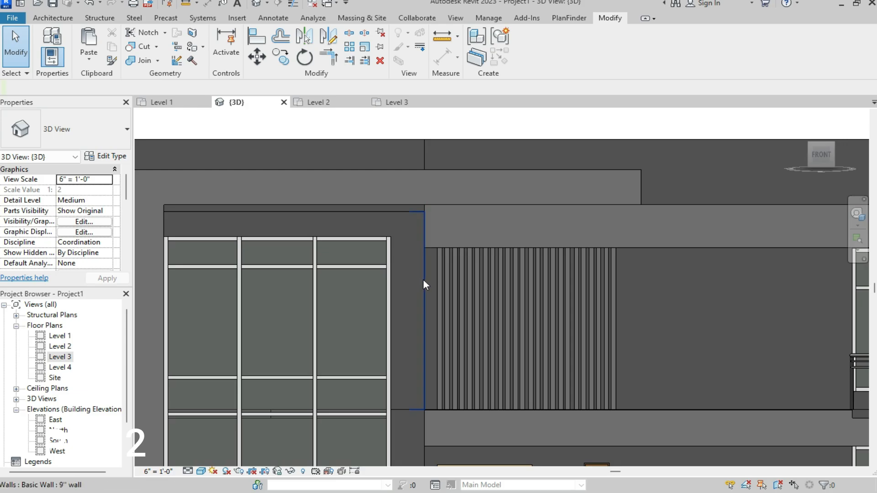
click(422, 278)
click(422, 432)
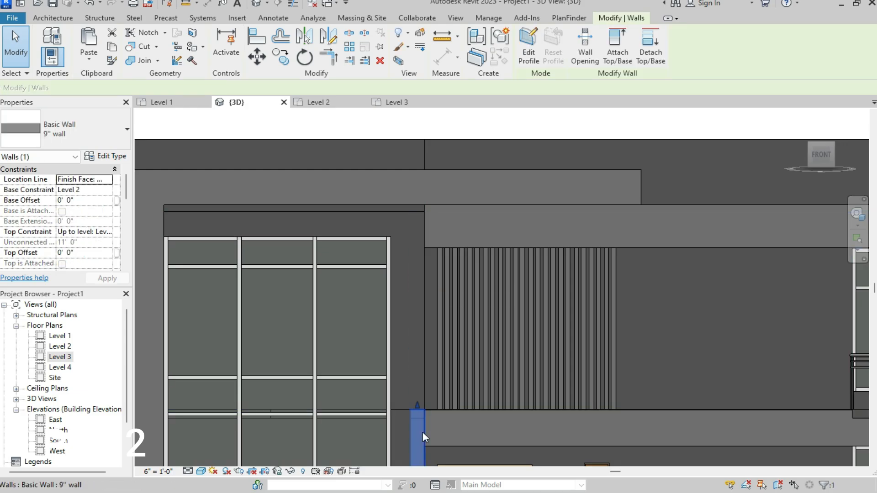
click(341, 213)
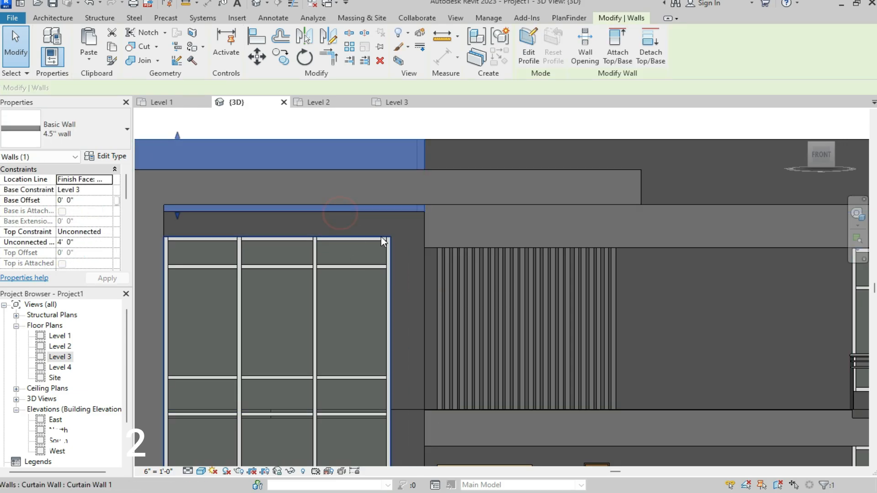
click(394, 216)
scroll(395, 255, down, 5)
scroll(395, 255, up, 5)
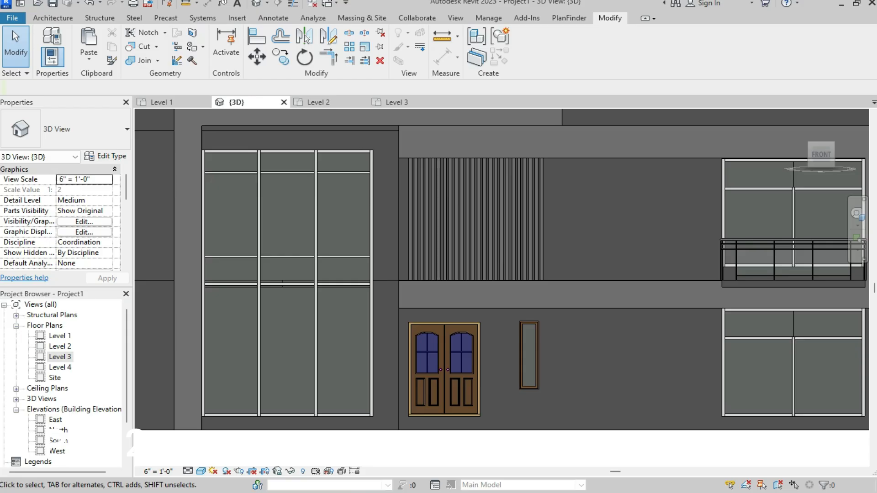
click(384, 431)
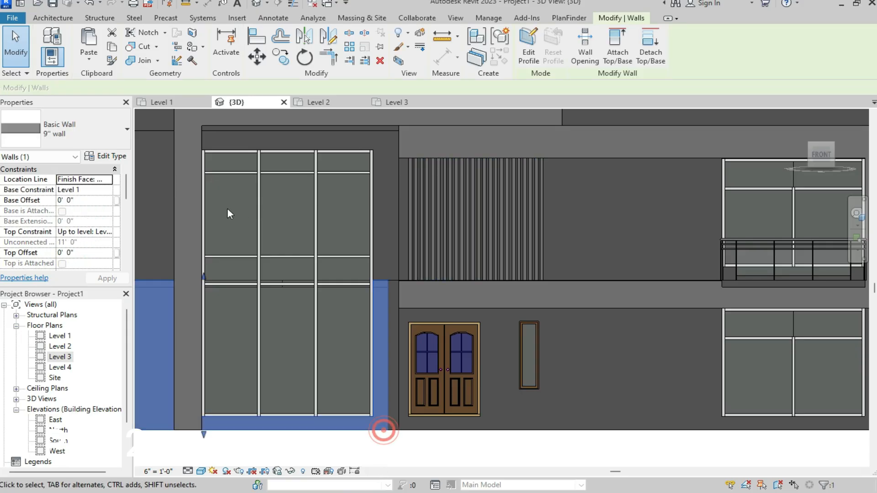
- Create a new in-place component in the Generic Models category, accepting the default name
click(52, 18)
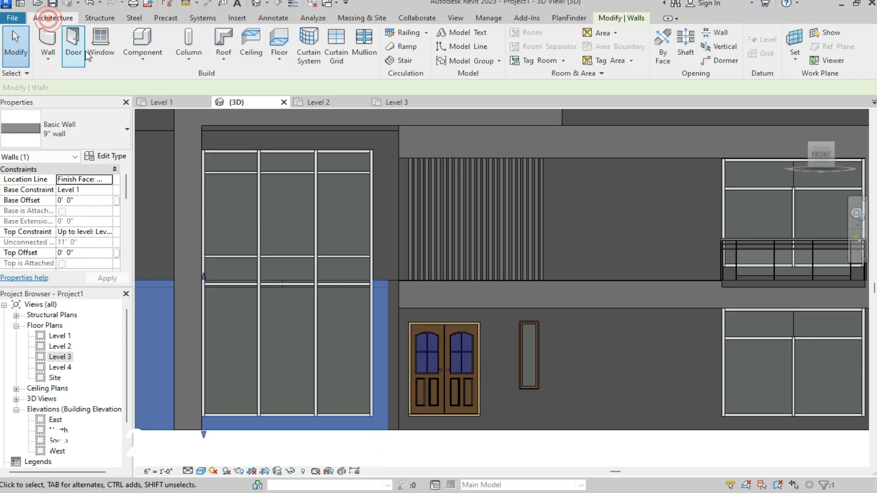
click(144, 51)
click(165, 106)
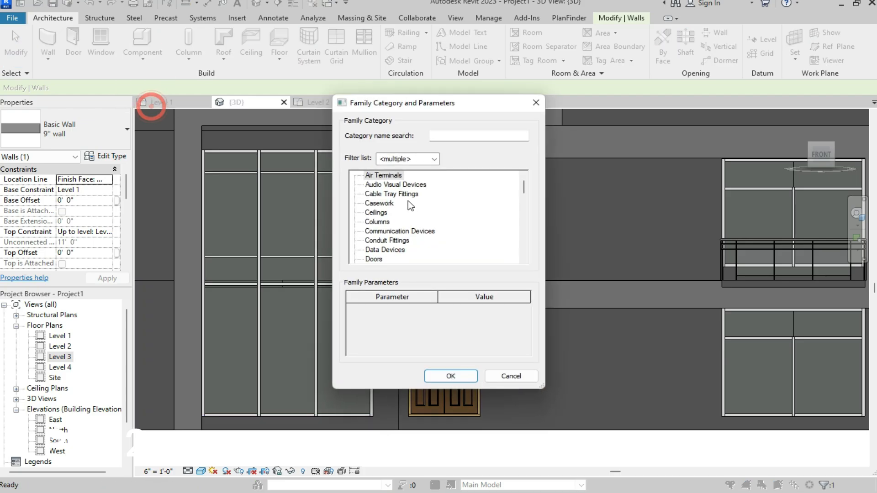
click(392, 203)
key(g)
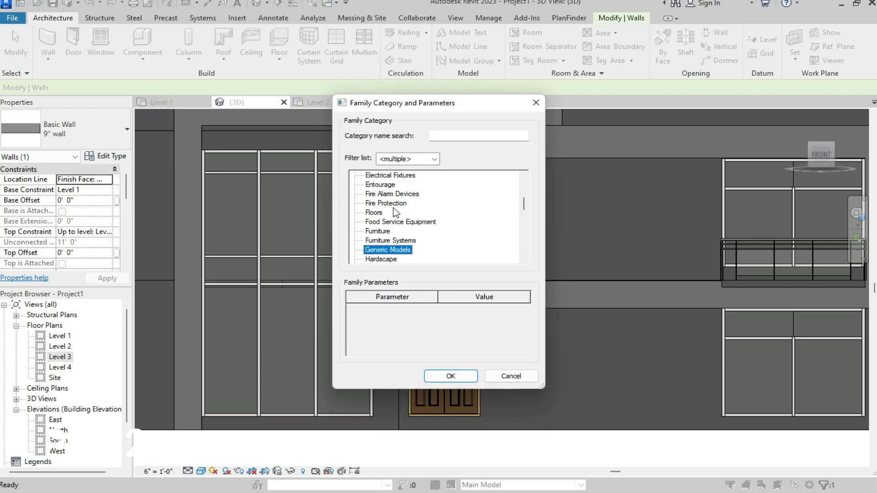
click(438, 376)
click(439, 267)
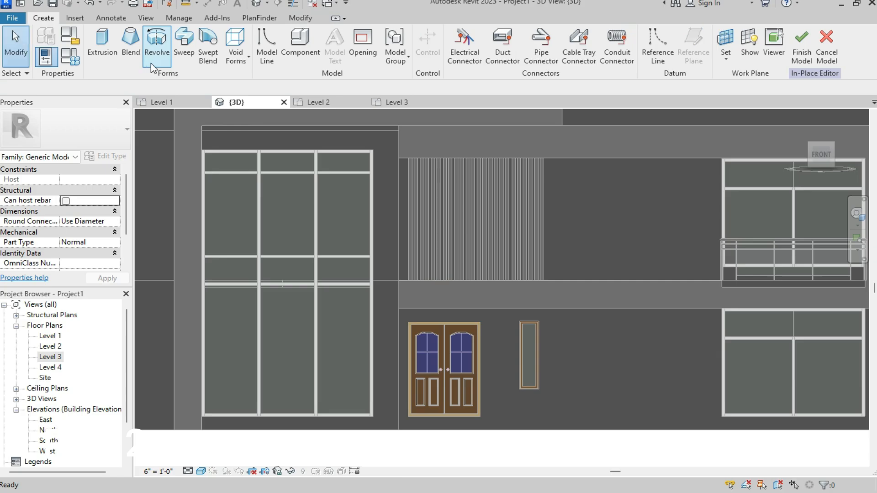
- Start a void extrusion and set its work plane by picking the front face of the 9" wall
click(236, 45)
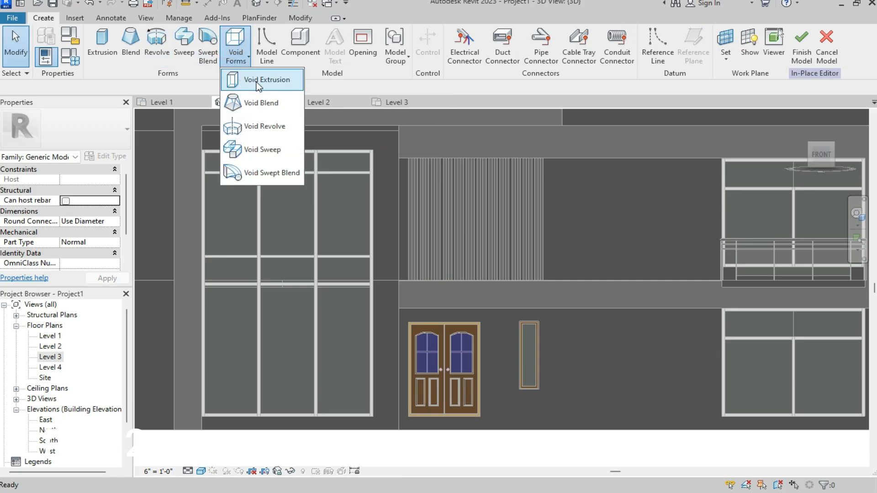
click(242, 82)
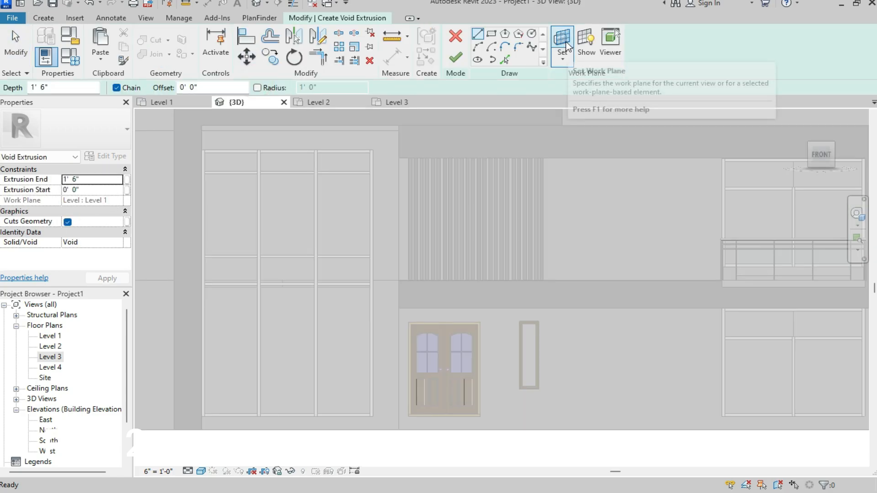
click(563, 45)
click(357, 265)
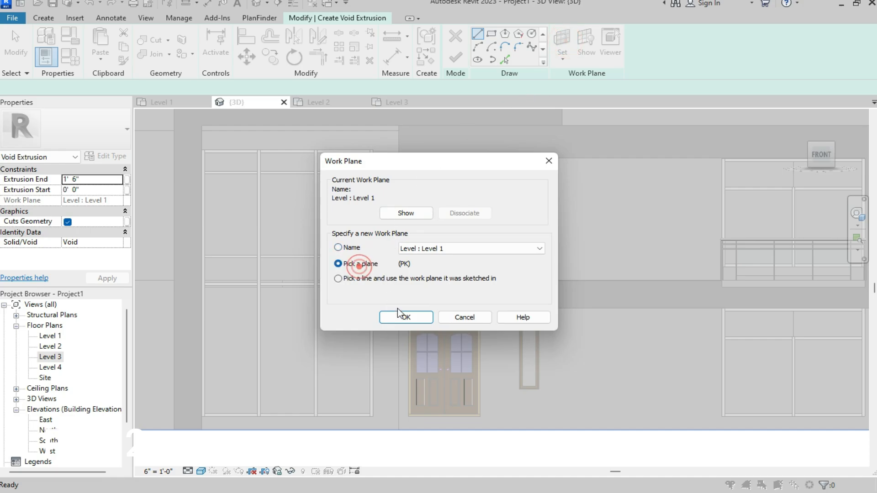
click(406, 317)
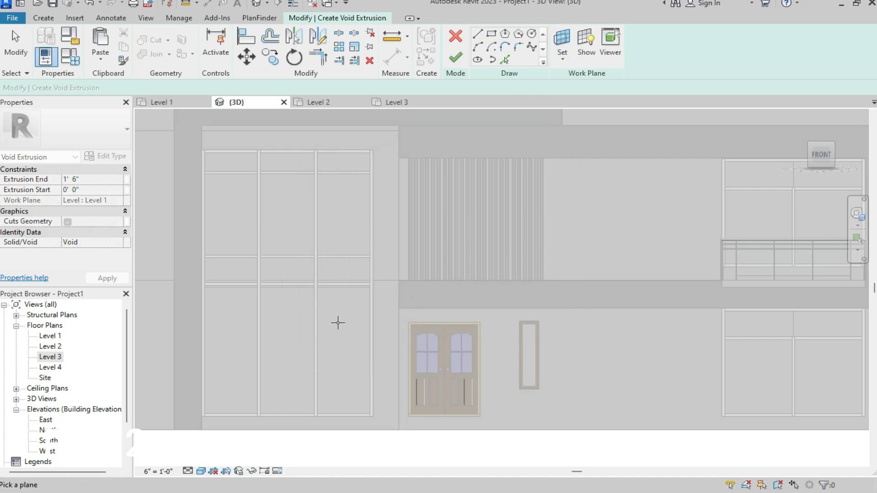
scroll(337, 319, down, 1)
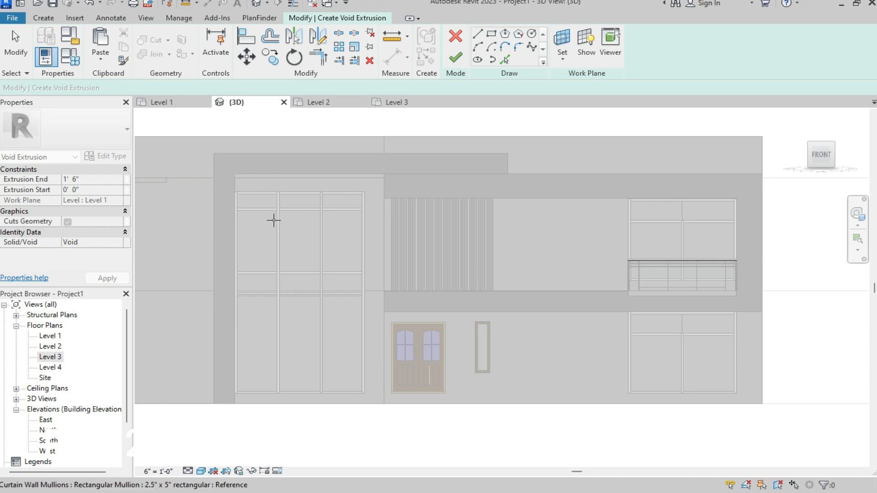
scroll(273, 220, down, 2)
click(163, 248)
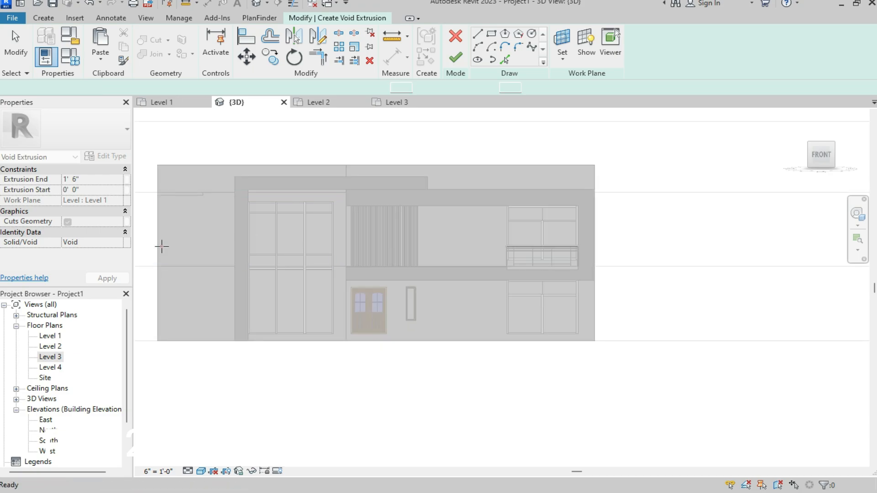
- Start the void's boundary with a 13' 9 1/2" line along the frame's inner upper edge, from its inner corner to the wall edge
scroll(336, 196, up, 3)
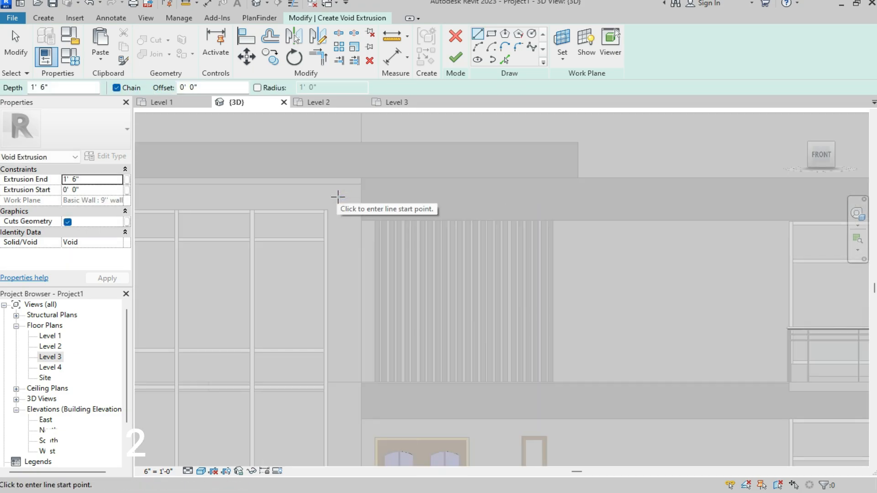
scroll(339, 213, down, 3)
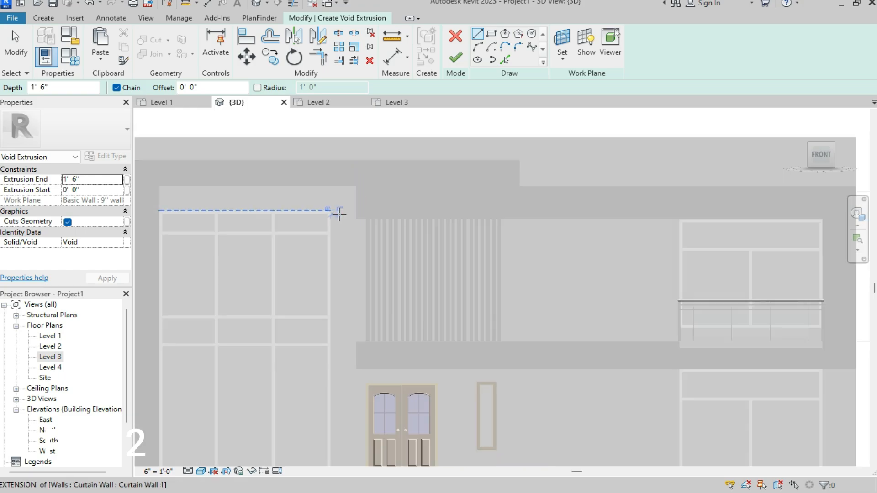
scroll(256, 219, up, 2)
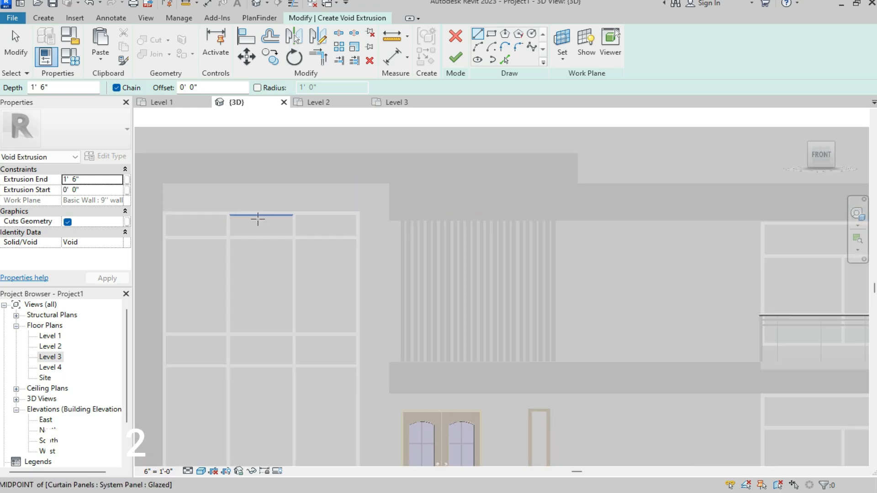
click(478, 36)
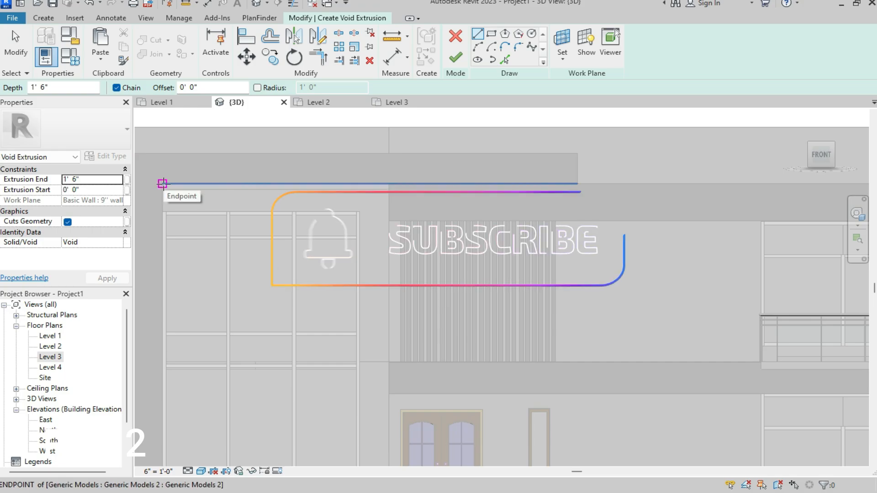
scroll(244, 202, down, 1)
scroll(244, 202, up, 2)
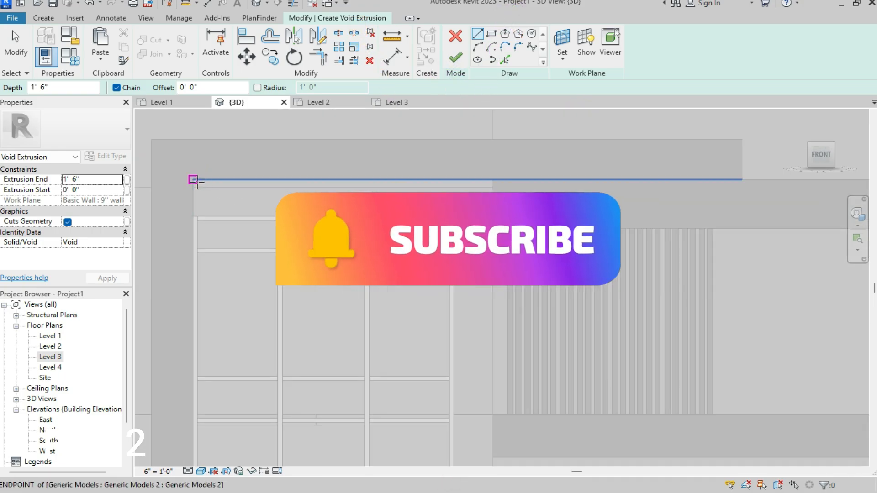
click(193, 179)
click(491, 179)
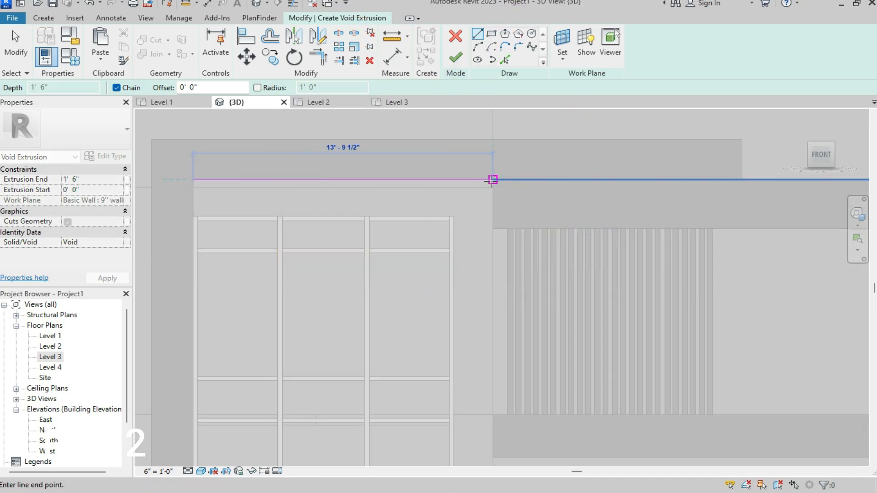
- Complete the L-shaped void boundary down to the ground line and back along the curtain wall's outer edges, closing the loop
scroll(492, 180, down, 2)
scroll(498, 393, up, 2)
click(484, 424)
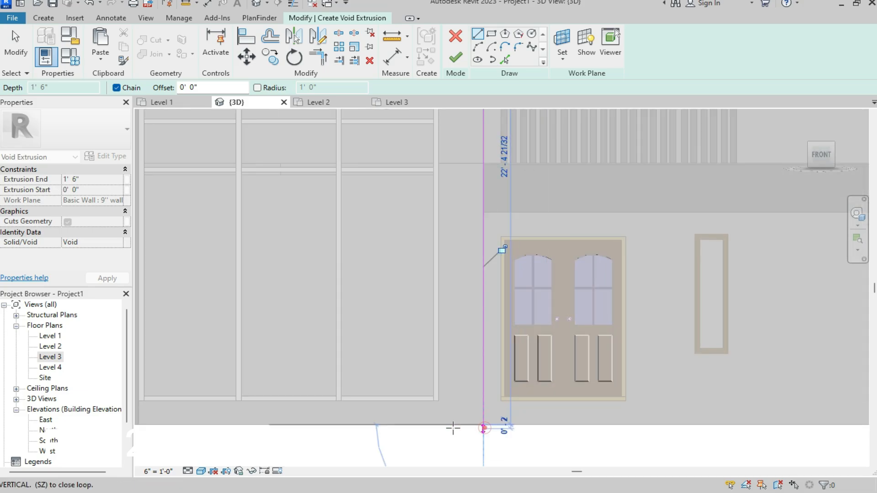
click(438, 424)
scroll(440, 424, down, 2)
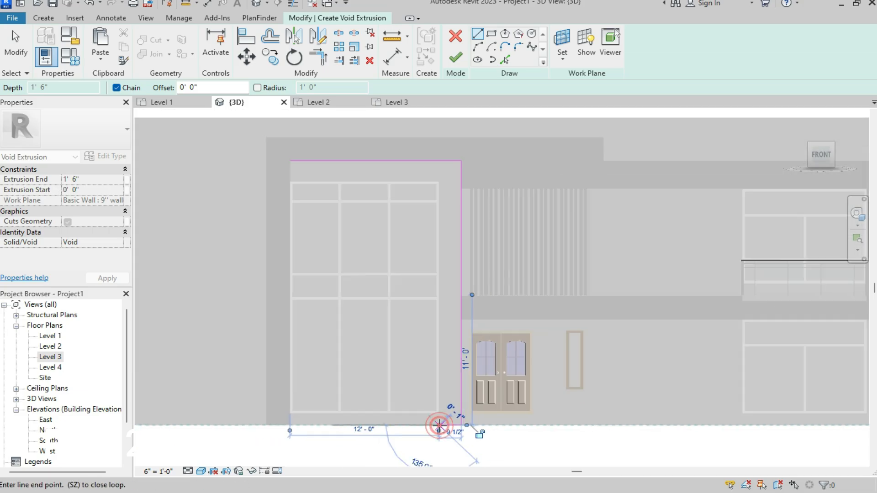
click(439, 181)
click(291, 181)
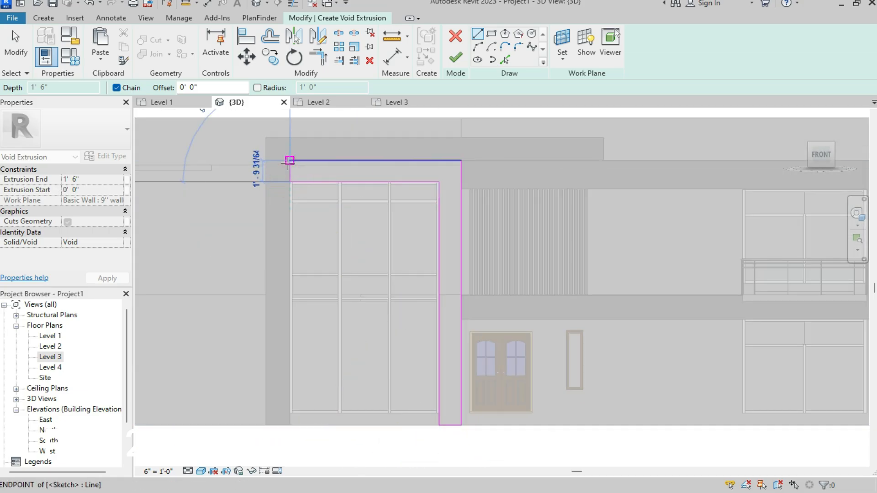
click(290, 160)
- Set the L-shaped void extrusion's depth to 3", complete its sketch and try to finish the in-place model
click(59, 87)
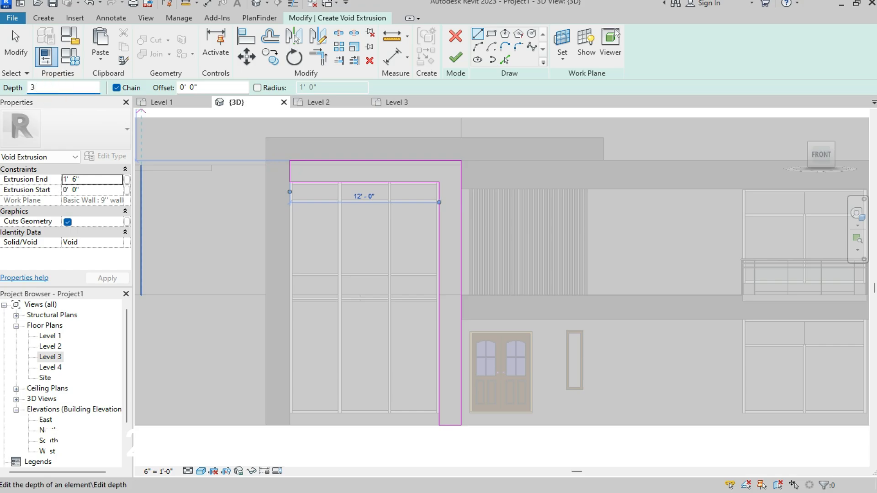
click(455, 57)
scroll(428, 195, up, 2)
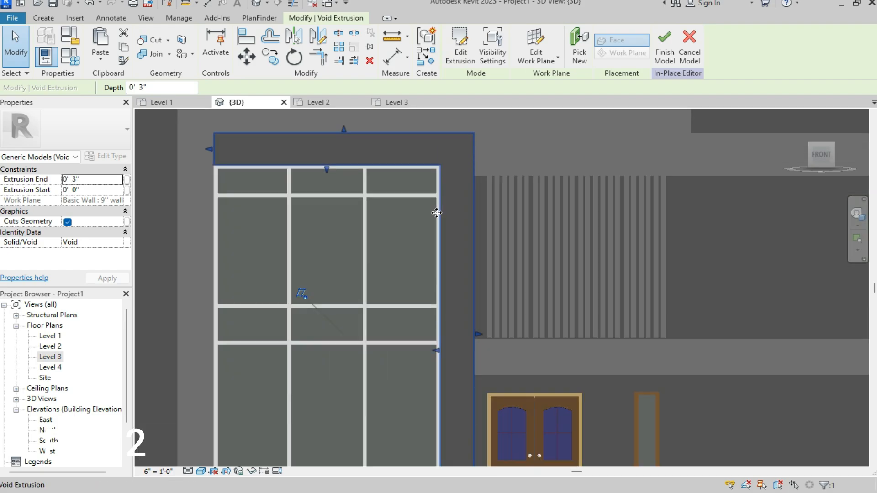
click(665, 46)
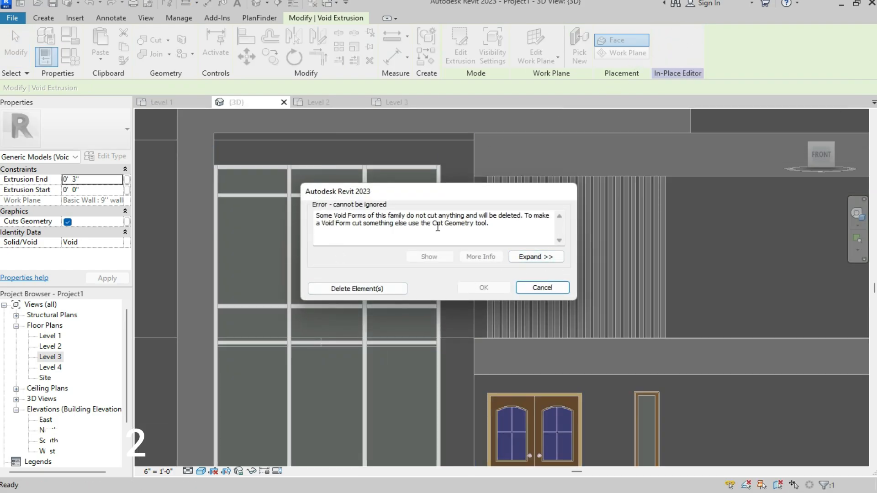
click(358, 289)
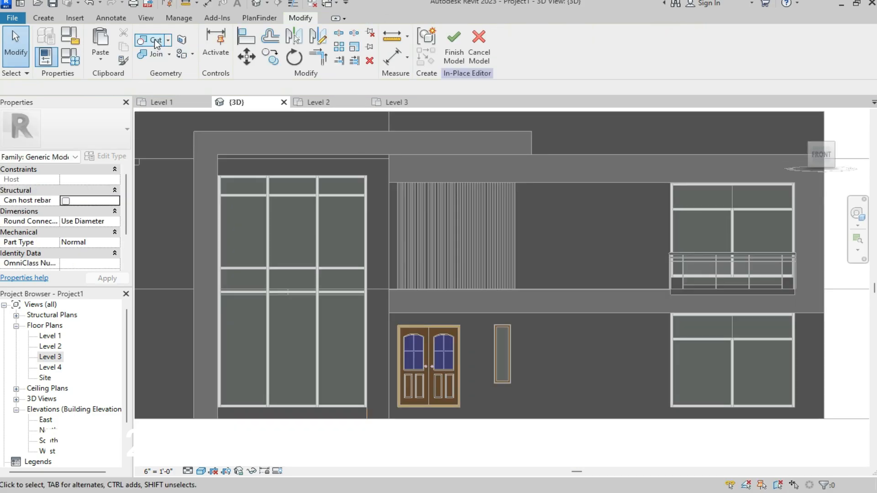
- Try to cut the upper-storey front wall with the L-shaped void and finish the in-place model
click(155, 41)
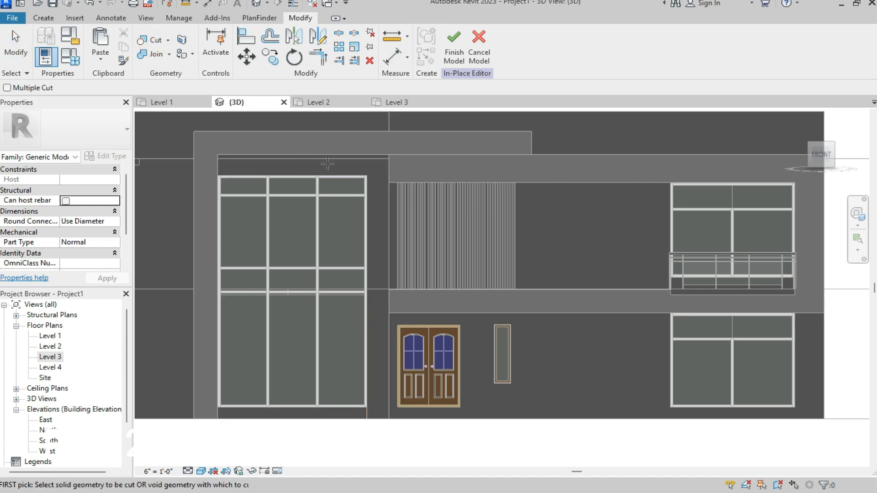
scroll(320, 163, down, 3)
click(177, 186)
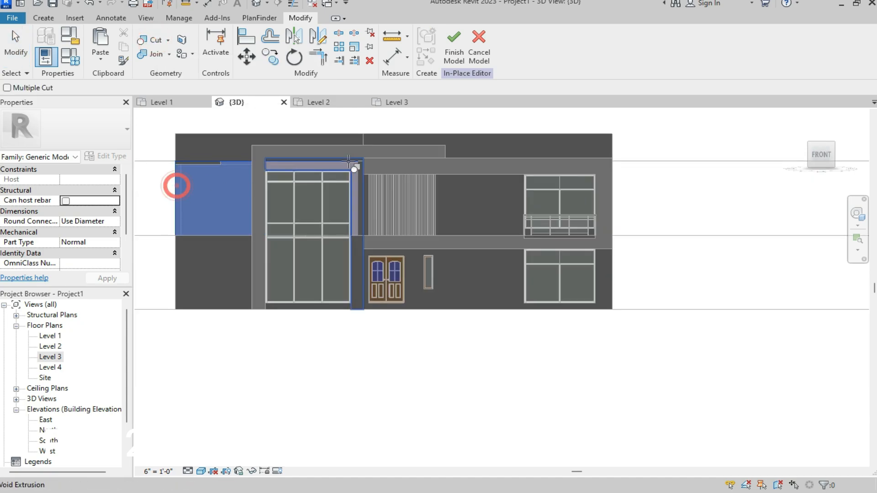
scroll(364, 164, up, 2)
click(364, 164)
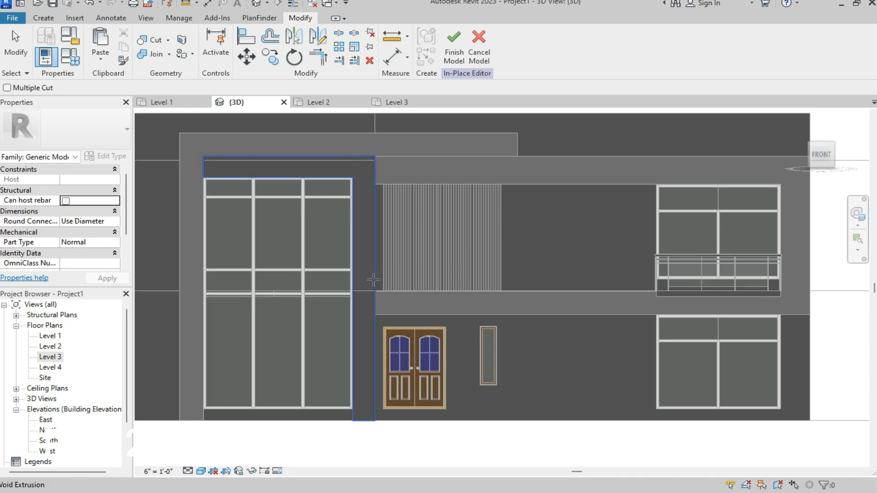
click(450, 47)
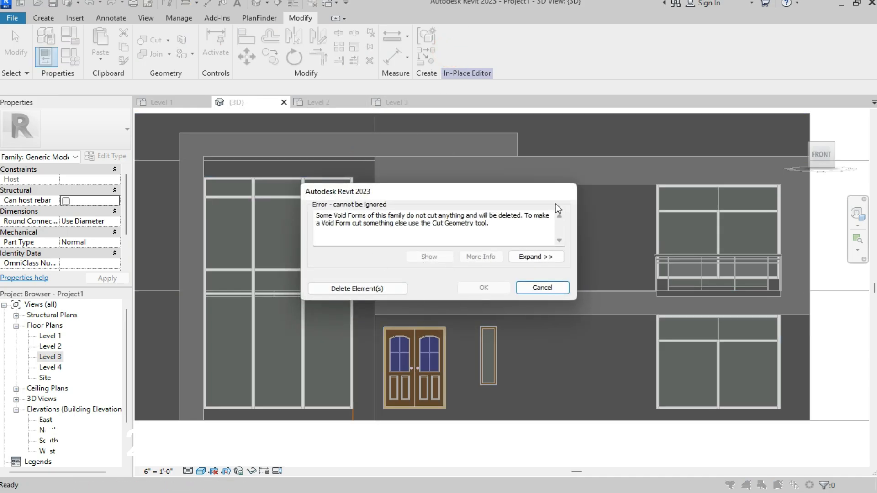
click(542, 288)
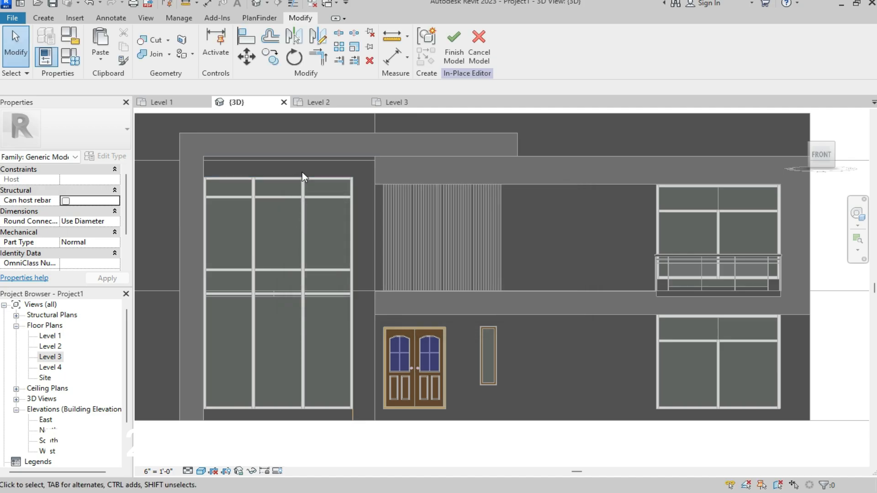
- Cut the front wall around the tall curtain wall with the L-shaped void extrusion and finish the in-place model
scroll(302, 173, up, 2)
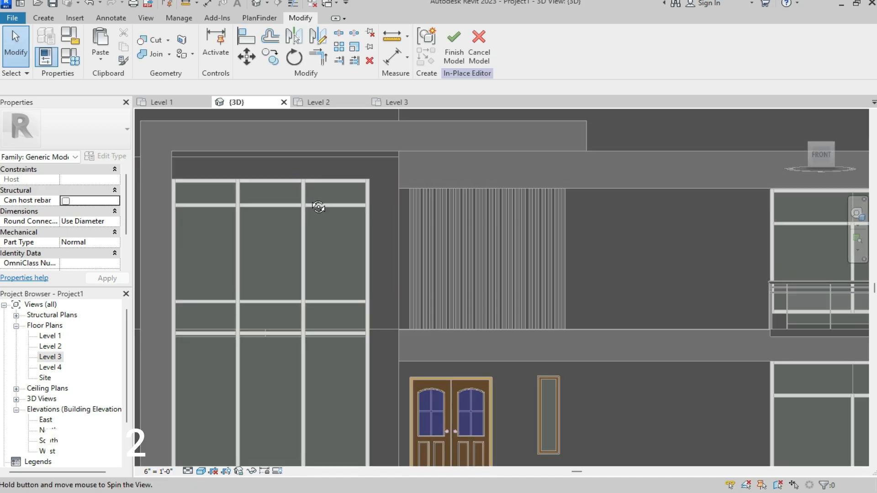
shift+middle_drag(318, 207, 306, 220)
scroll(640, 257, down, 2)
scroll(351, 237, up, 2)
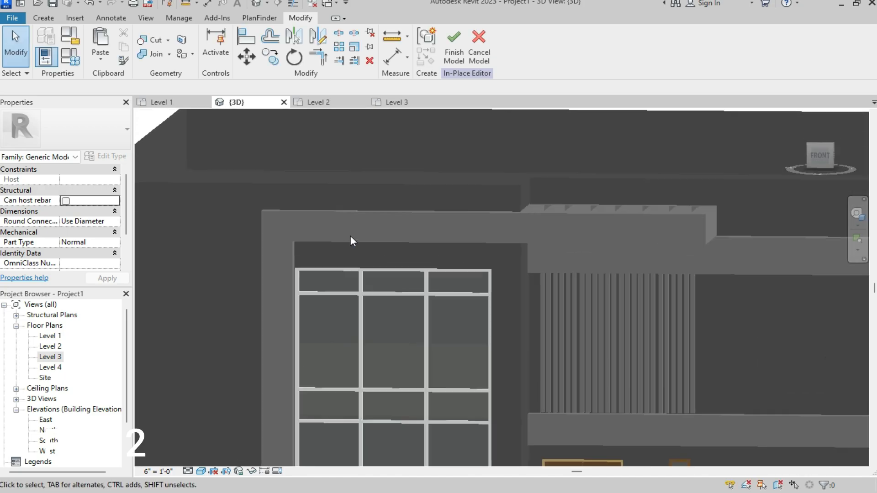
click(149, 41)
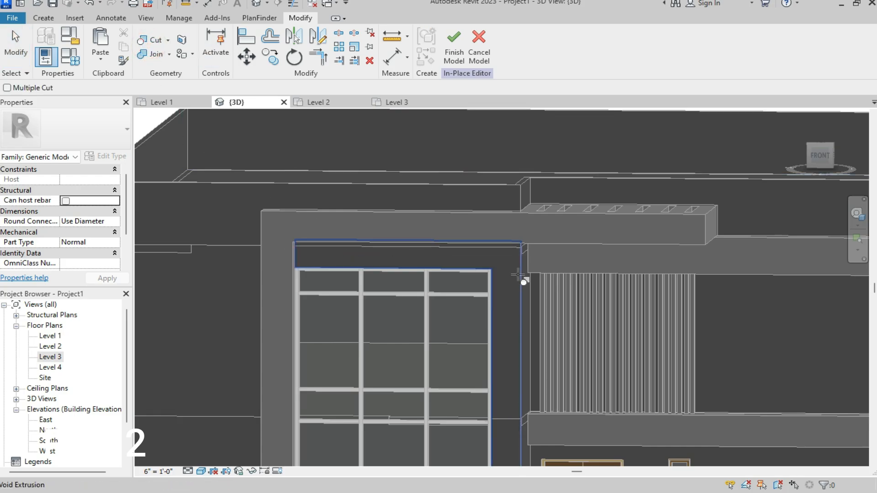
click(518, 274)
scroll(523, 350, down, 1)
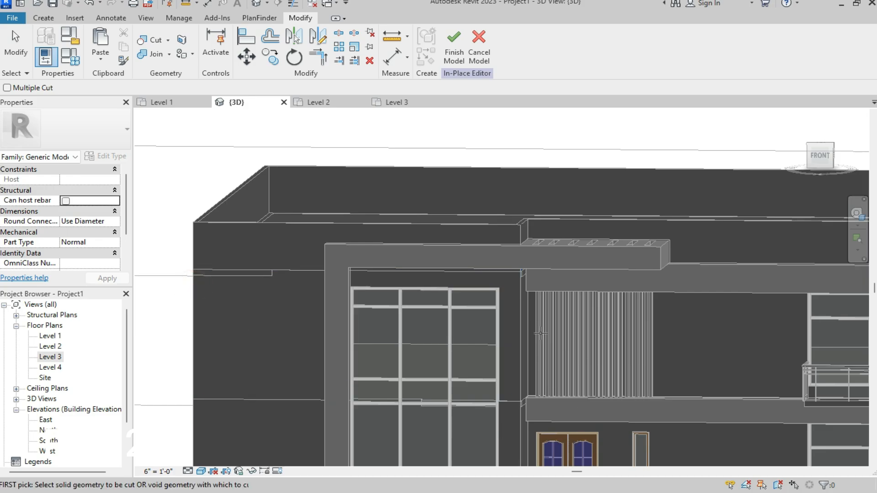
scroll(537, 303, up, 2)
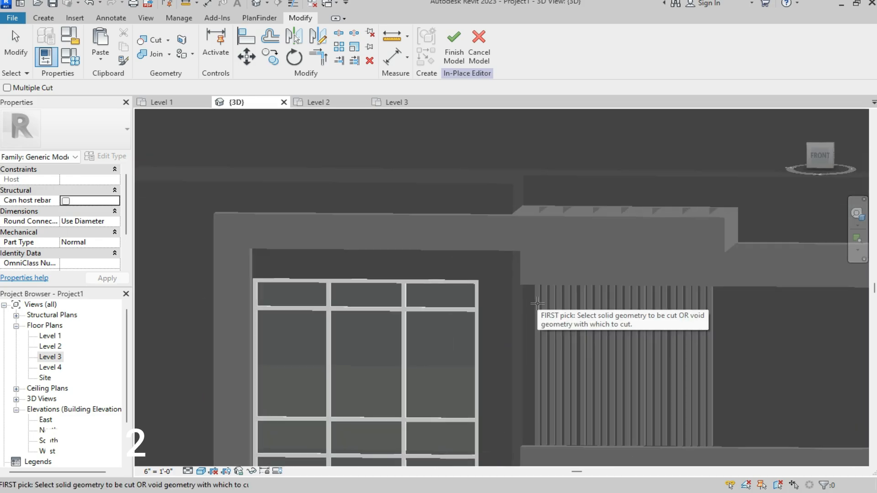
click(457, 55)
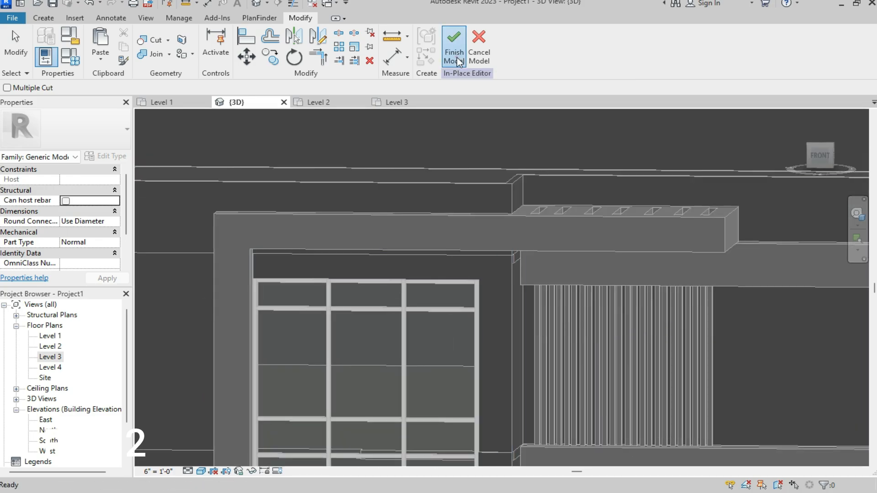
- Examine the cut in the wall above and beside the tall curtain wall, especially where it meets the L-shaped frame
scroll(515, 257, down, 2)
scroll(282, 238, up, 3)
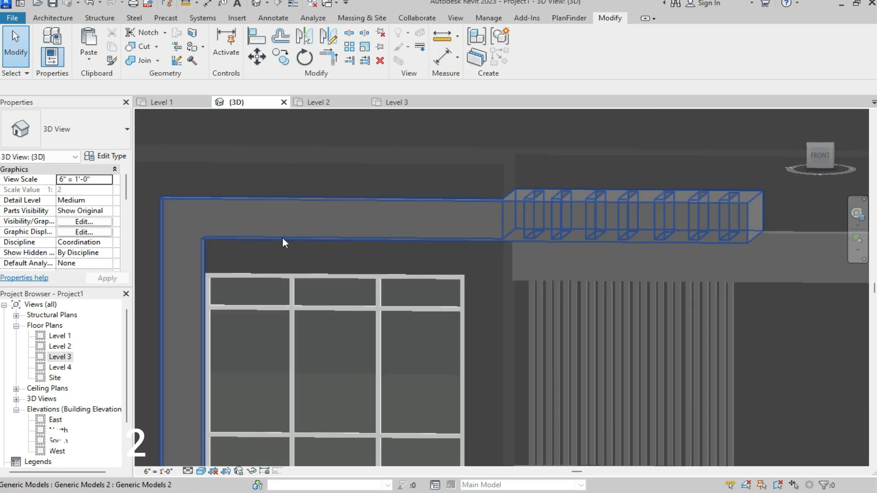
scroll(208, 261, up, 4)
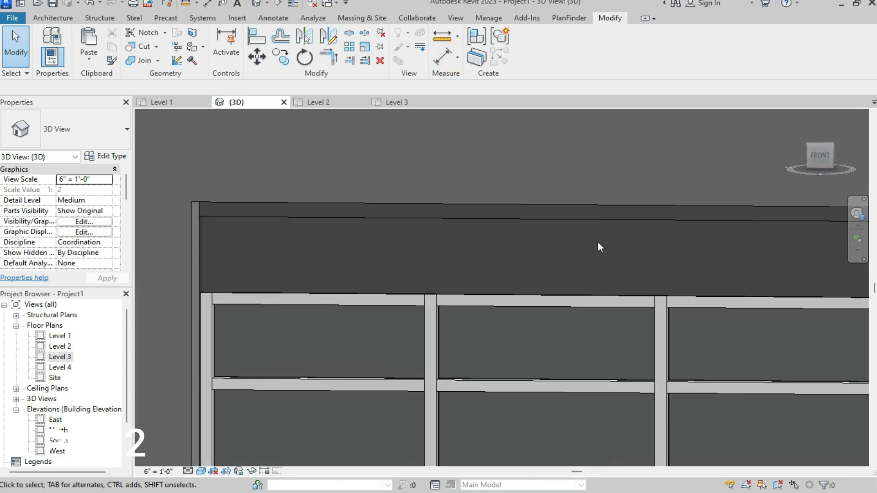
shift+middle_drag(594, 282, 627, 269)
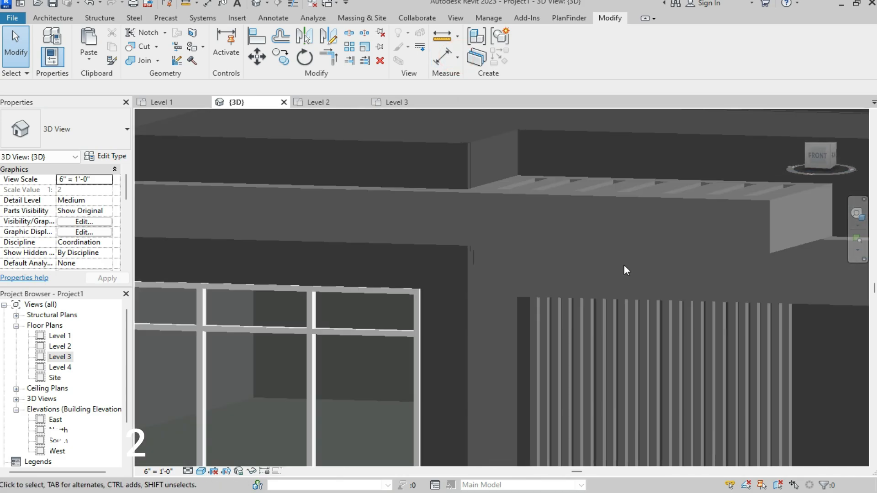
scroll(733, 287, down, 3)
scroll(327, 281, up, 5)
scroll(545, 283, up, 4)
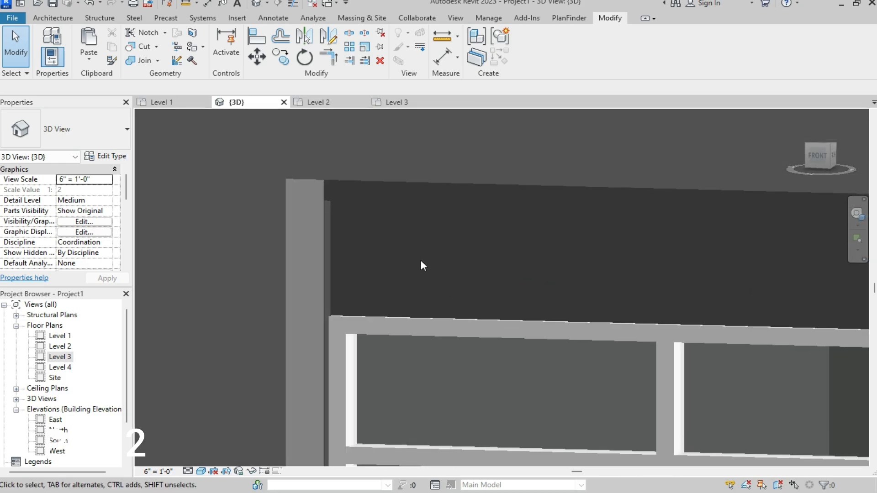
scroll(399, 259, up, 3)
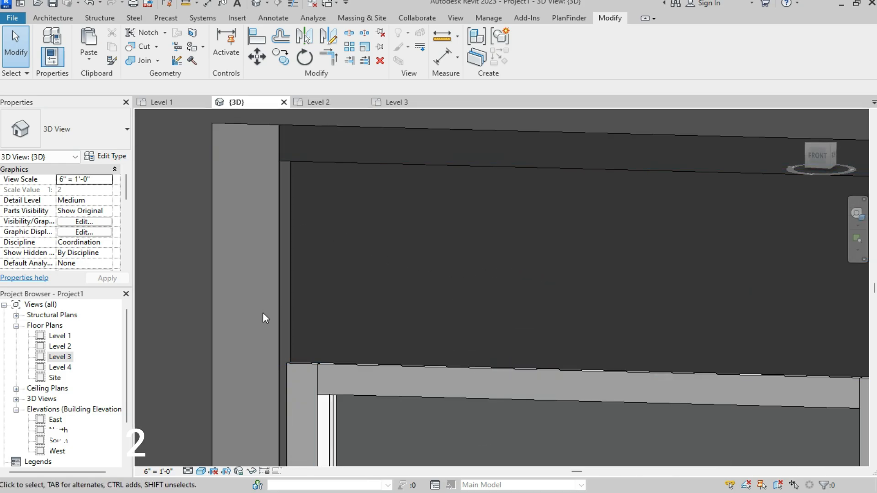
scroll(263, 311, down, 4)
shift+middle_drag(261, 311, 245, 277)
scroll(272, 294, up, 4)
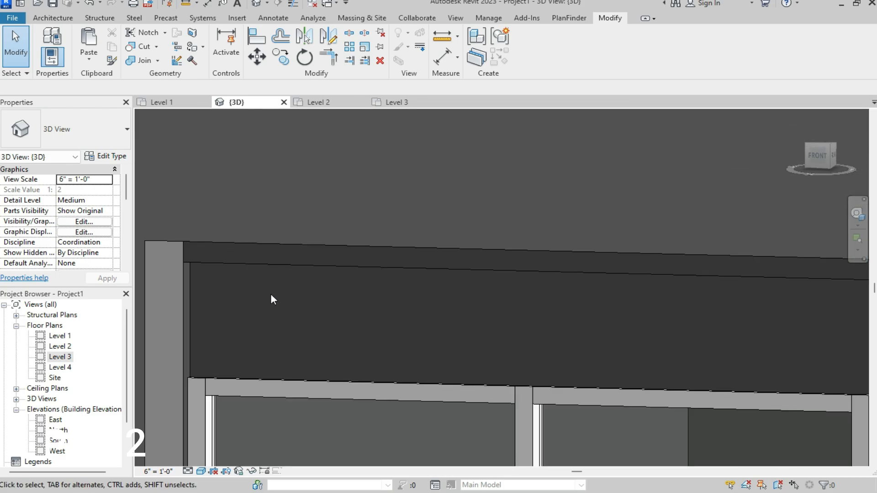
scroll(186, 295, up, 1)
scroll(185, 294, up, 2)
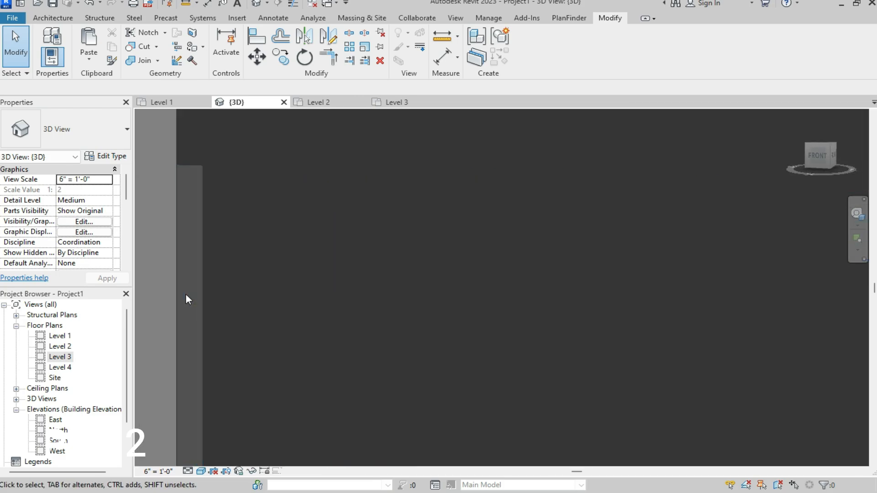
- Create another in-place component in the Generic Models category with the default name
click(60, 20)
click(143, 57)
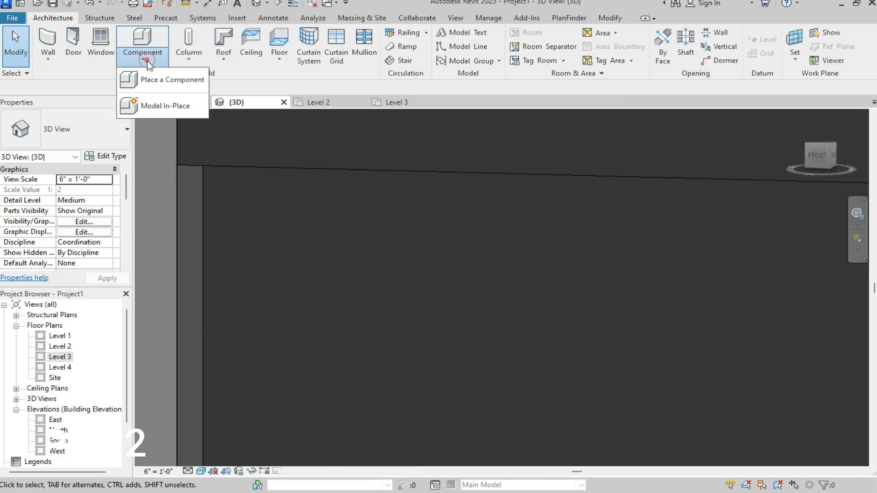
click(152, 110)
click(383, 222)
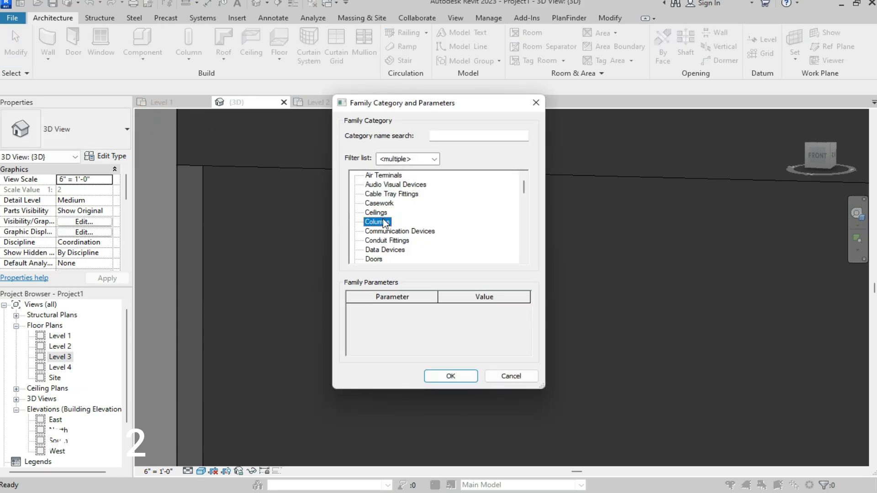
key(g)
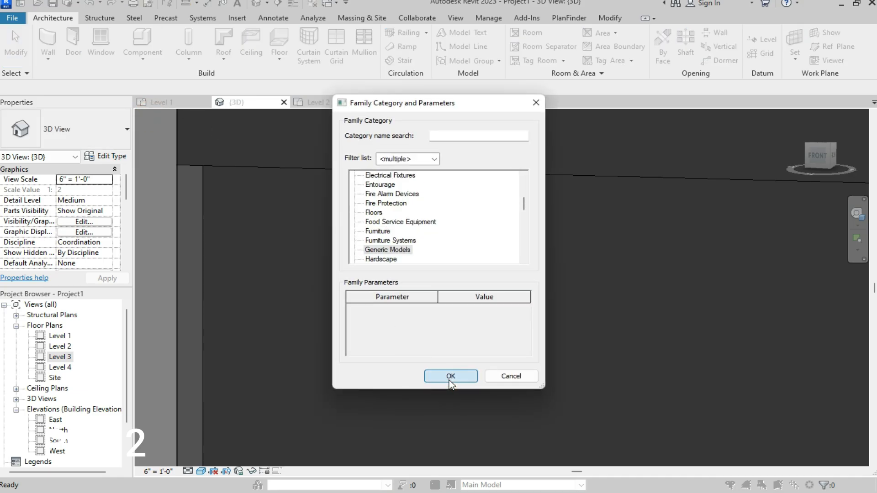
click(450, 376)
click(439, 269)
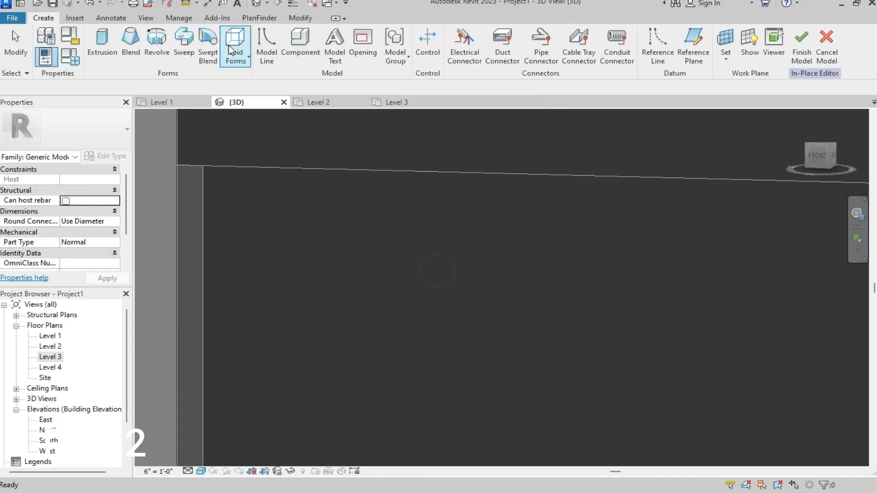
- Start a solid extrusion and choose to define its work plane by picking a plane
click(103, 40)
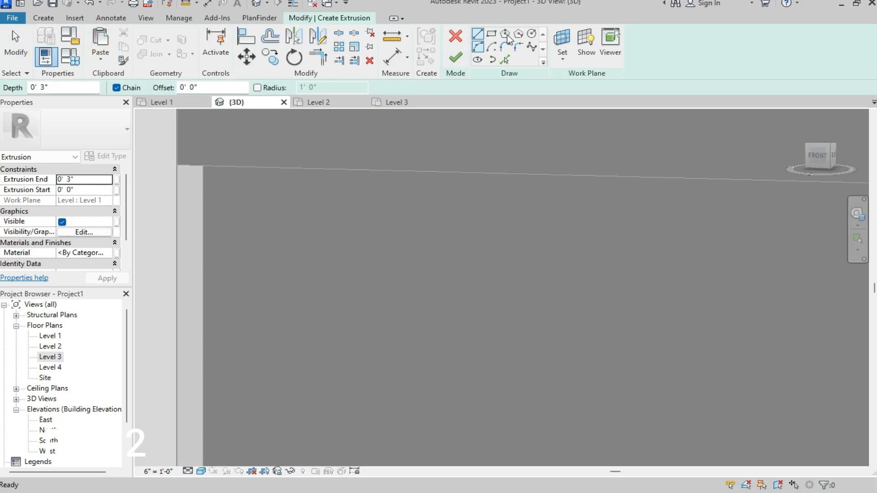
click(559, 38)
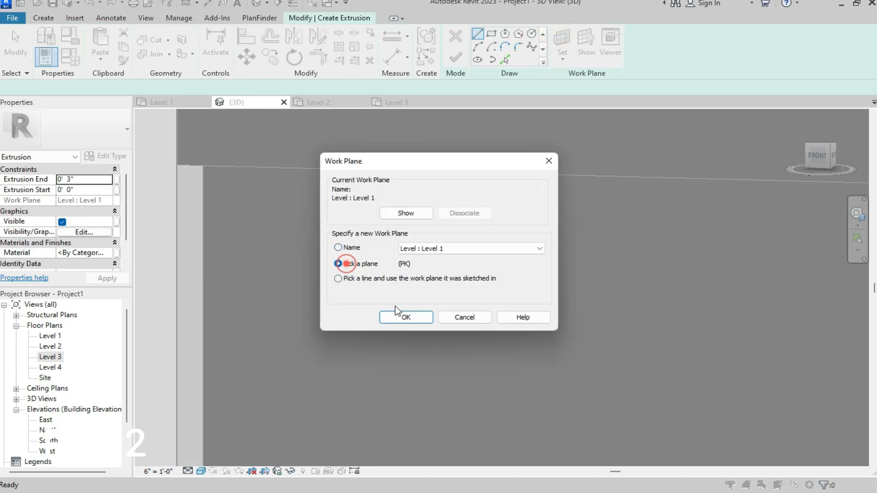
click(400, 317)
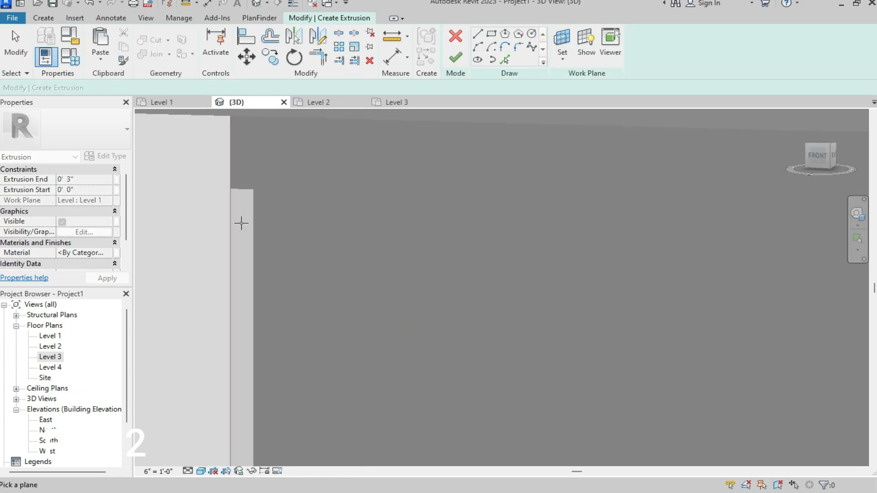